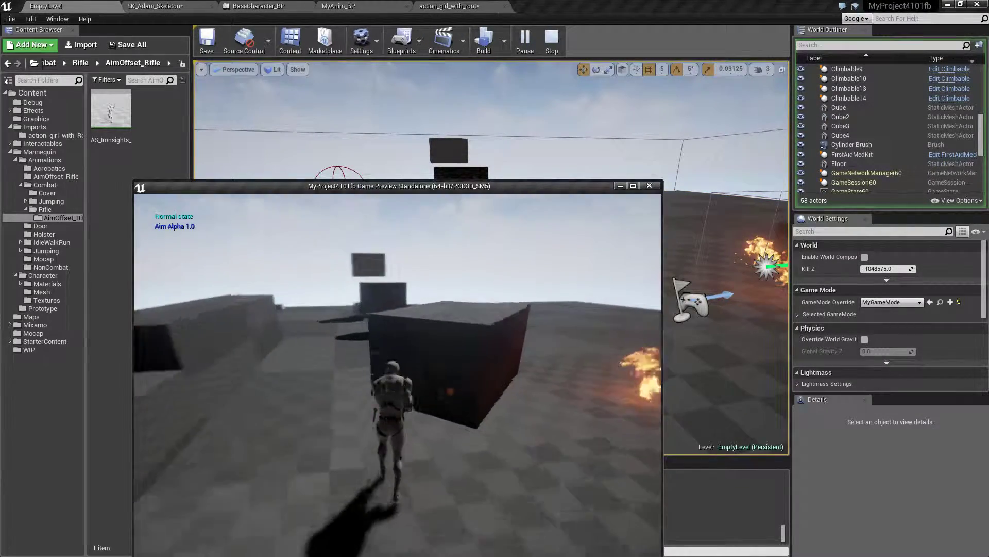
Step: Restart the standalone game preview and move its window so the whole game view fits on screen
click(620, 186)
click(623, 193)
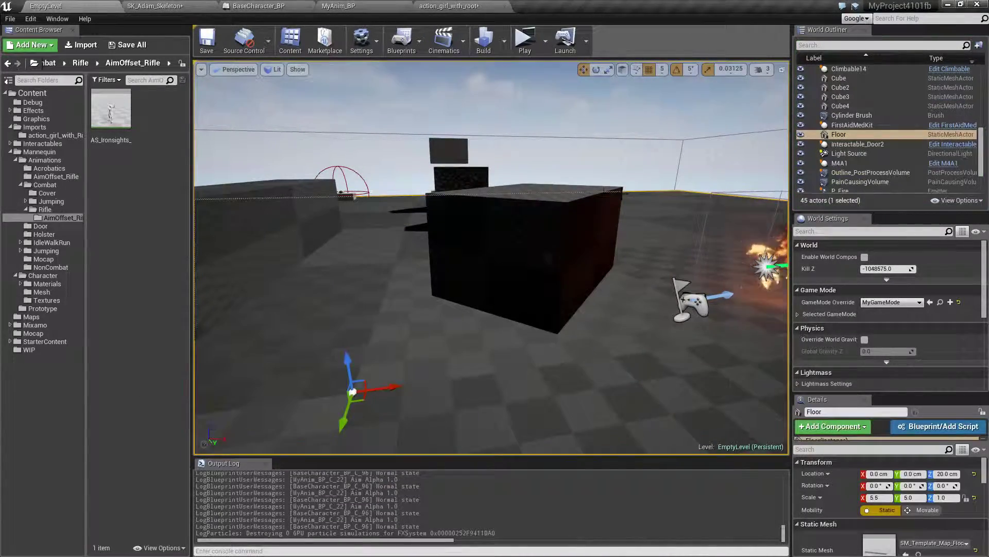
click(527, 42)
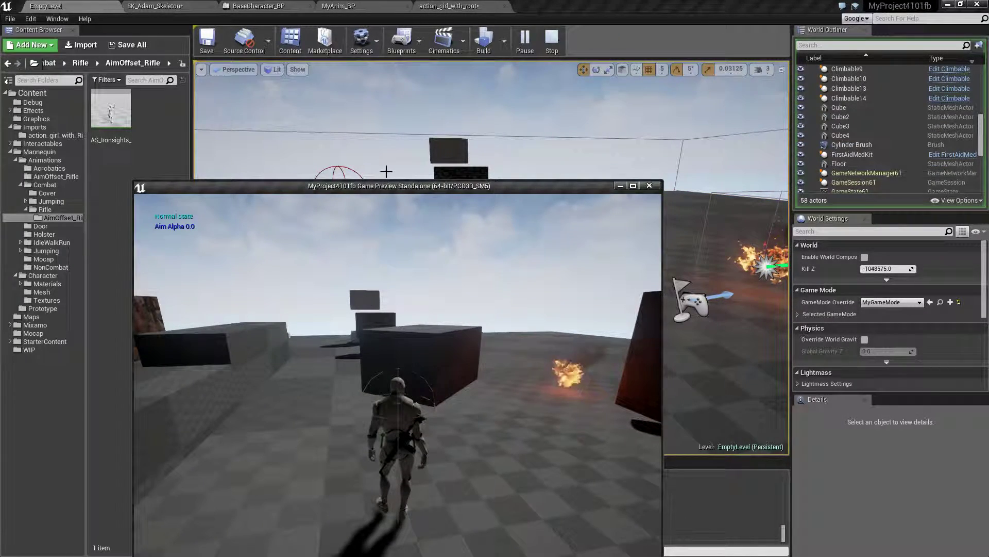
drag(397, 190, 421, 99)
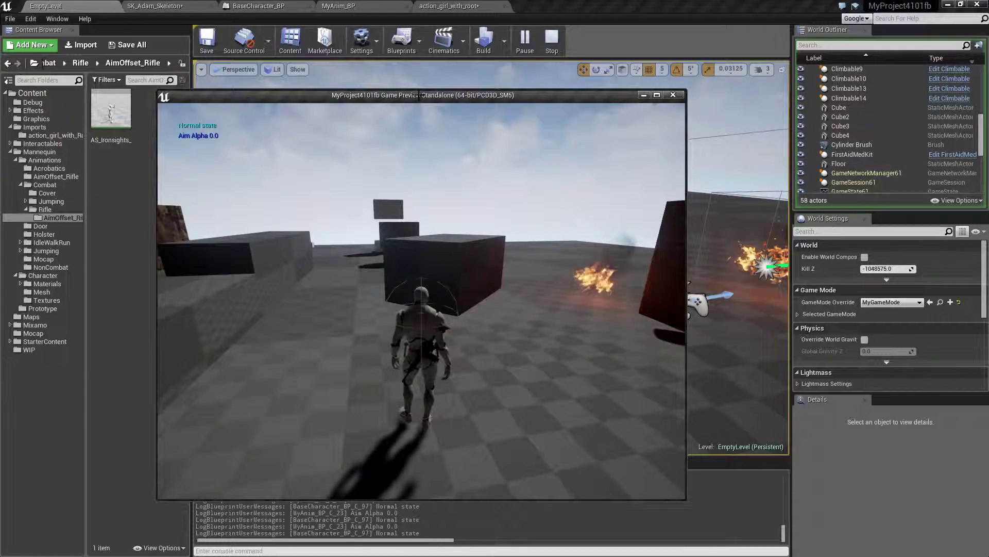
Step: Test taking standing cover against the dark block, aiming, and moving the character right until it emerges from cover
click(253, 349)
key(w)
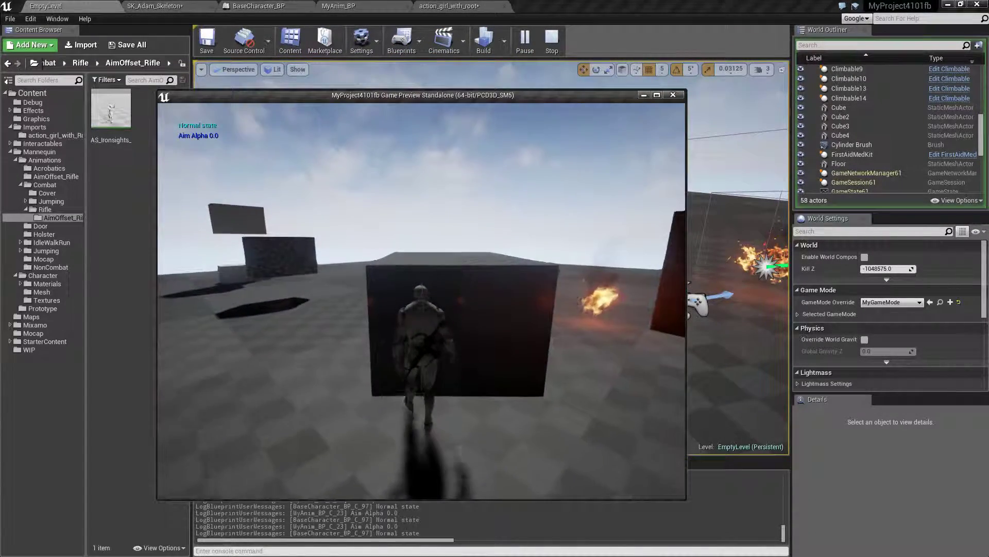
key(c)
key(d)
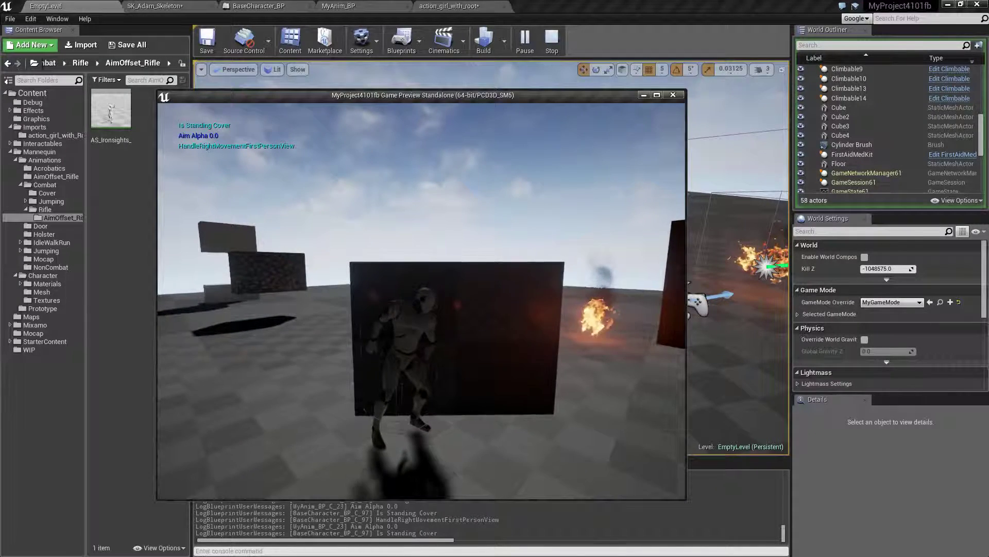
right_click(253, 349)
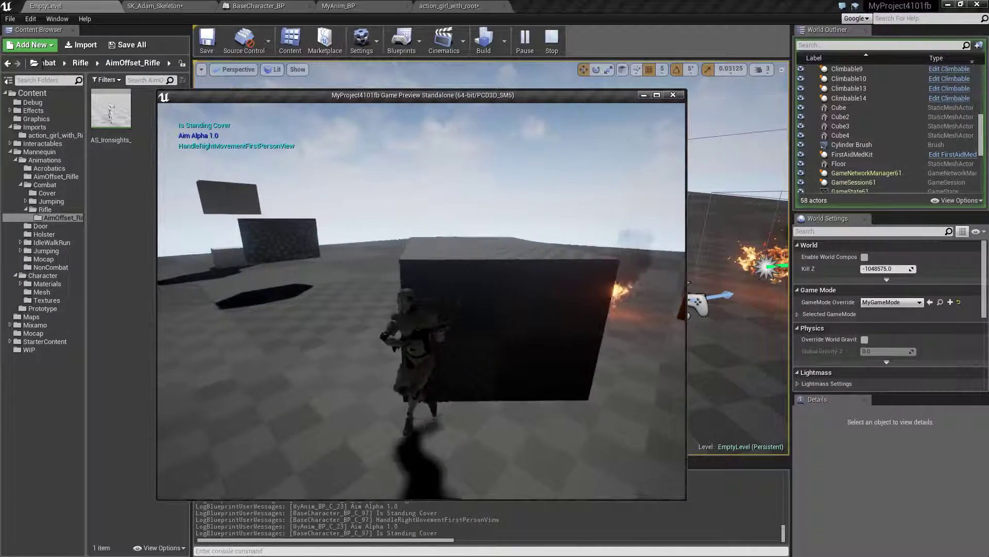
key(d)
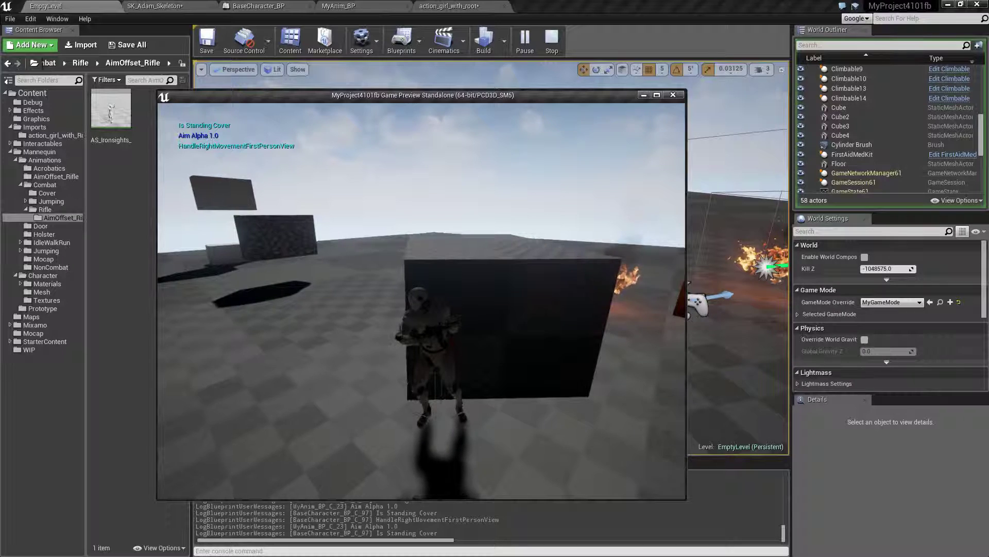
key(d)
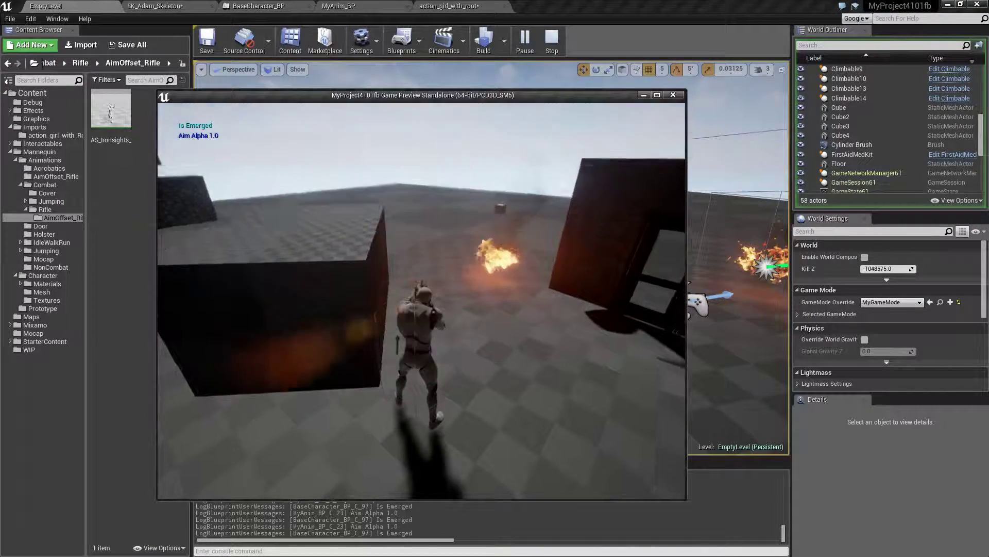
Step: Test returning the emerged character to cover and moving left along the block, and end the game preview
click(422, 301)
key(a)
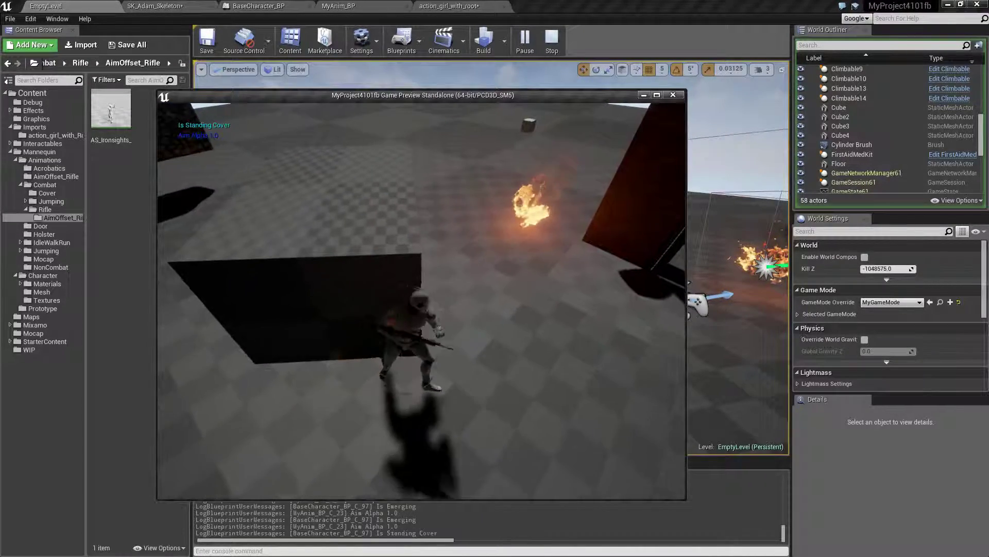
key(a)
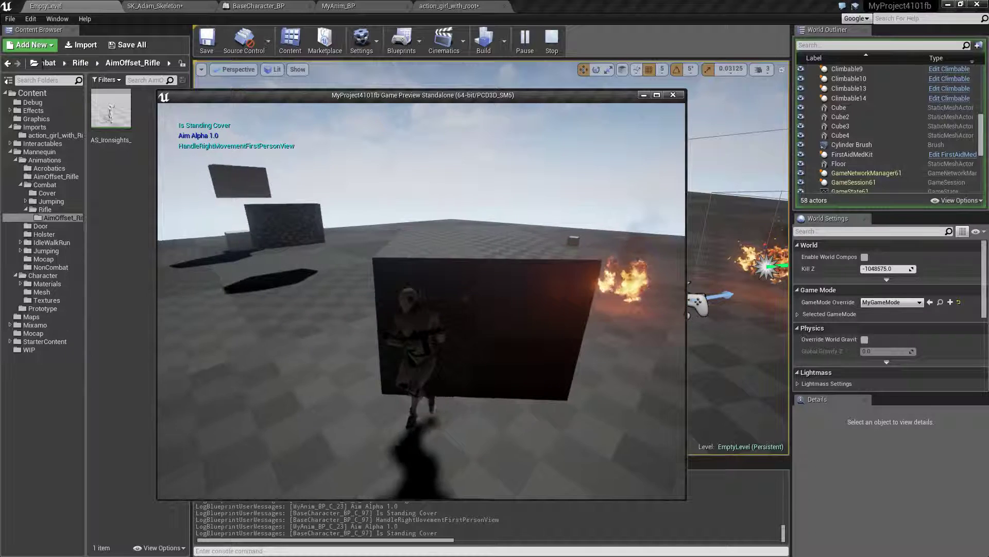
key(a)
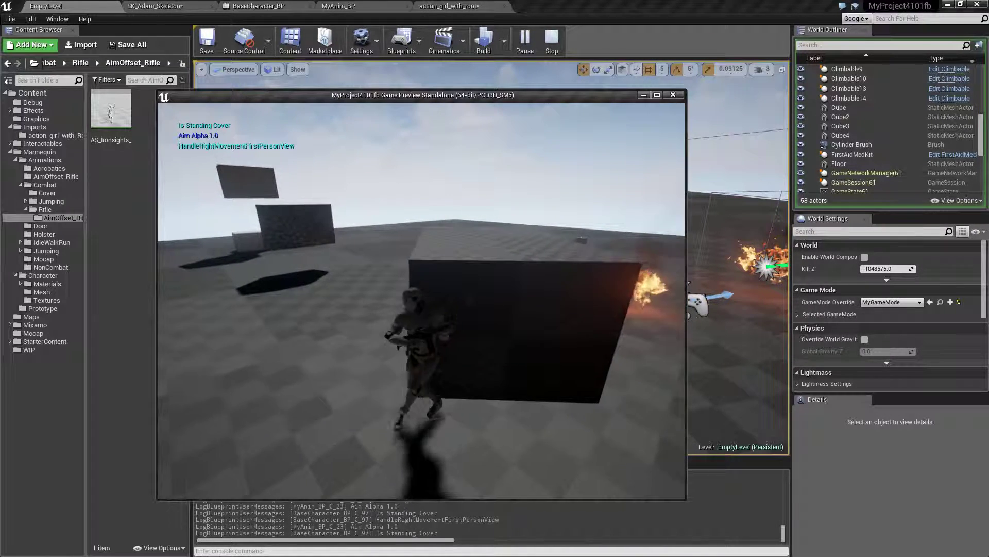
key(a)
key(Escape)
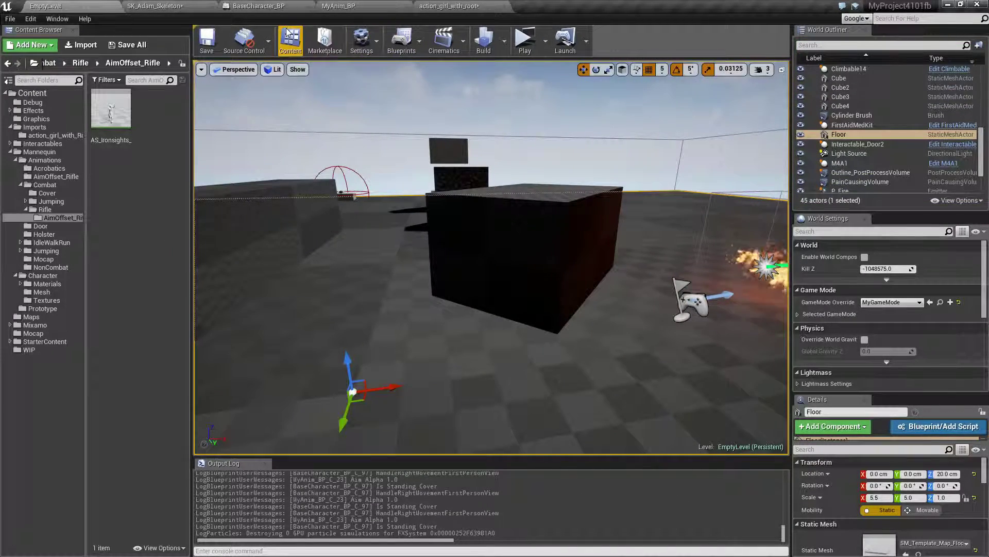
Step: Open the Handle Directional Movement function from the movement input section of BaseCharacter_BP's event graph
click(252, 8)
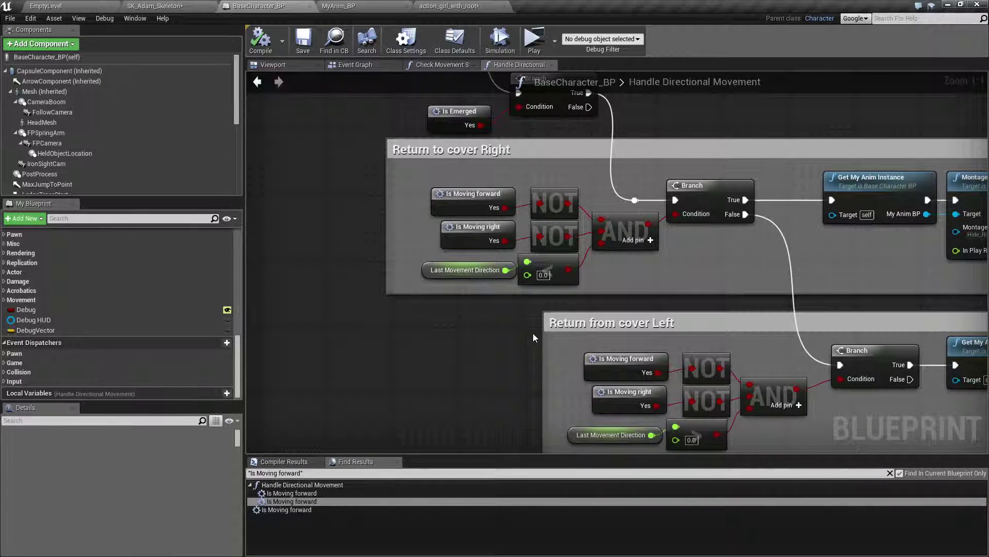
click(470, 371)
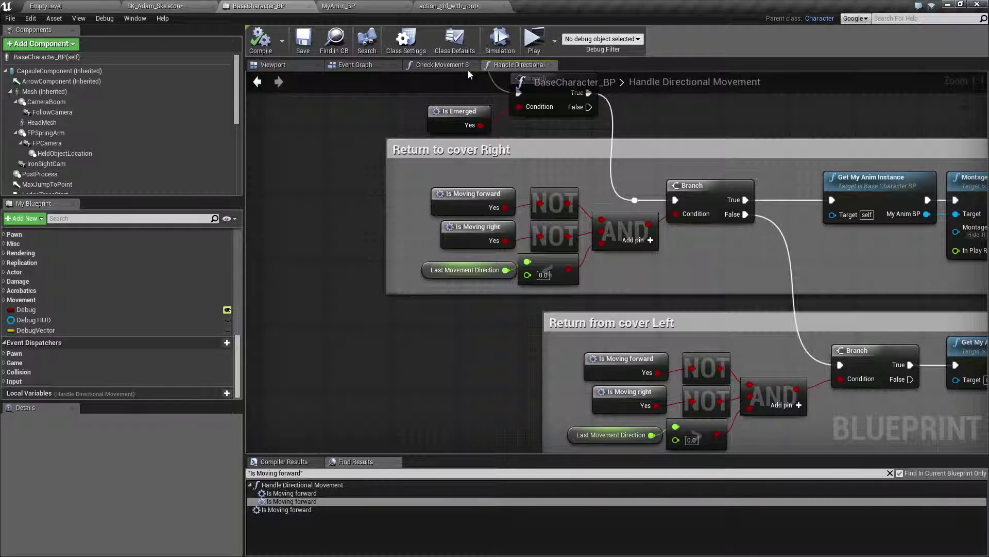
click(356, 66)
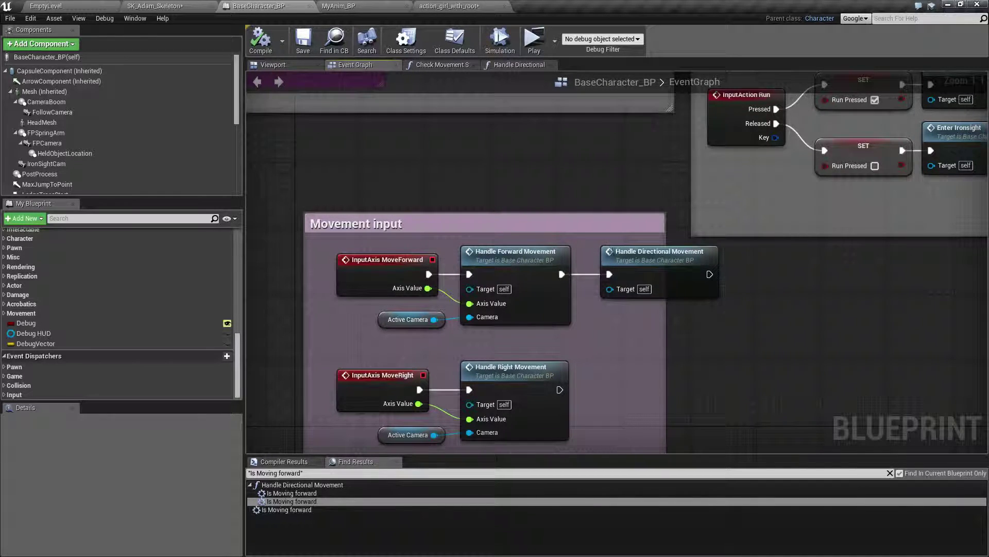
double_click(665, 252)
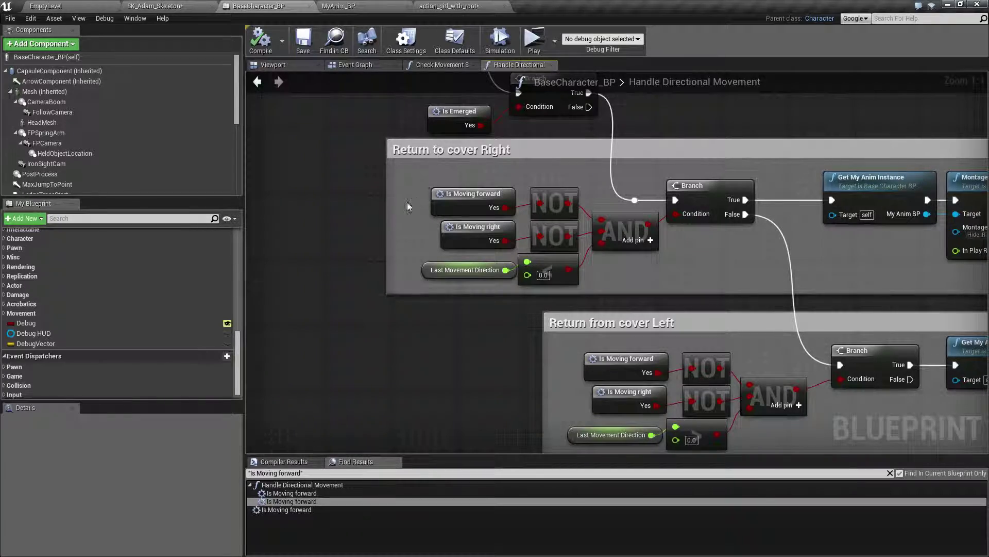
Step: Examine the Return to cover Right conditions and the Is Moving right macro, and return to the Handle Directional Movement graph
scroll(303, 214, down, 2)
right_drag(303, 214, 417, 301)
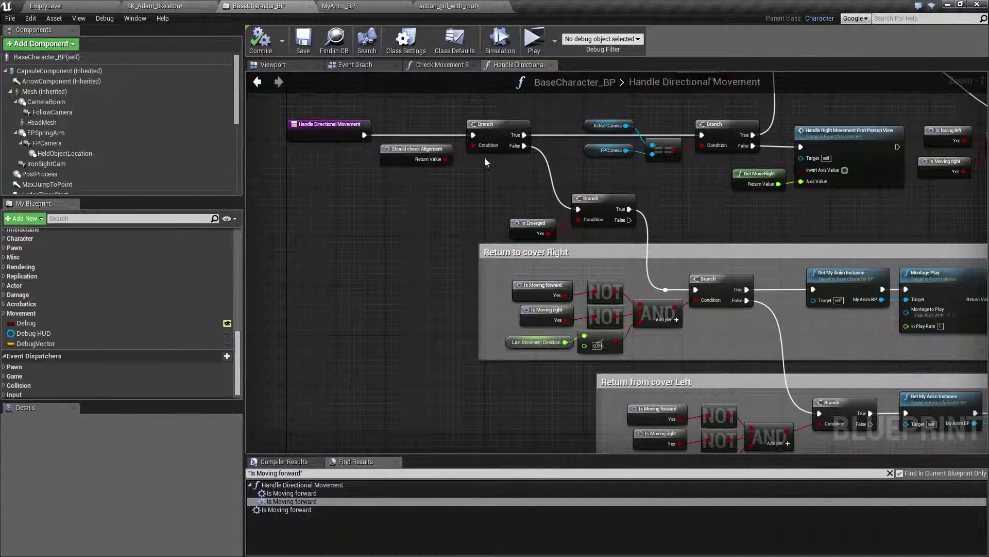
scroll(593, 279, up, 2)
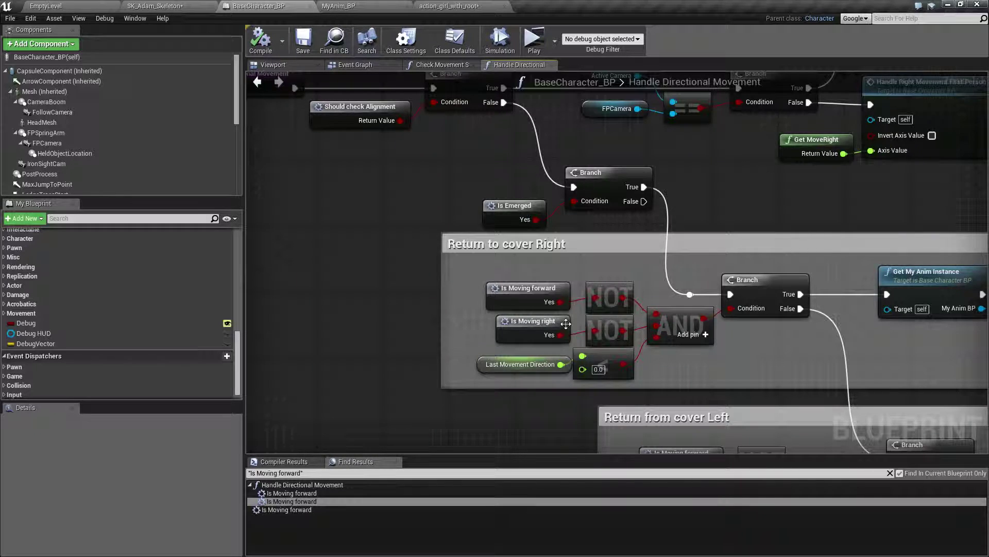
double_click(529, 324)
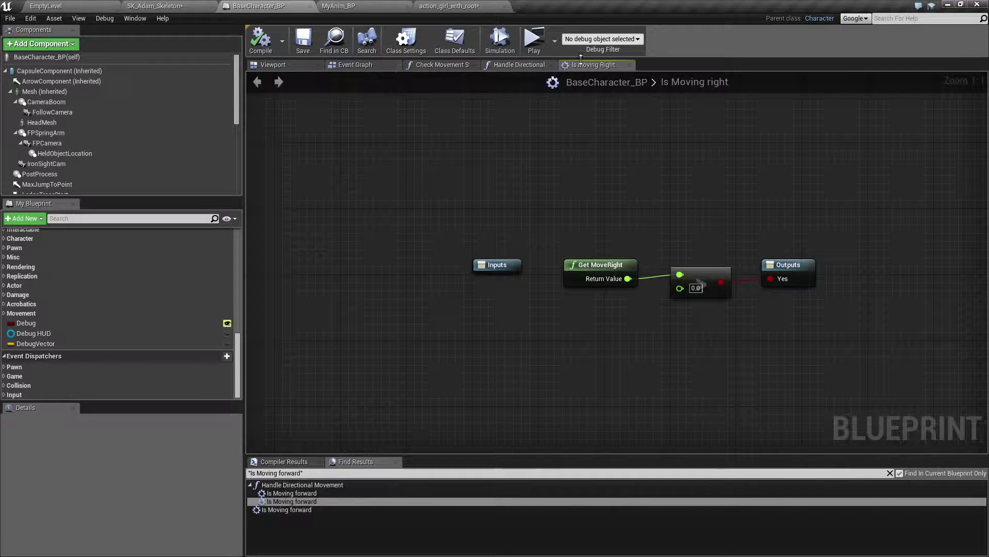
click(518, 65)
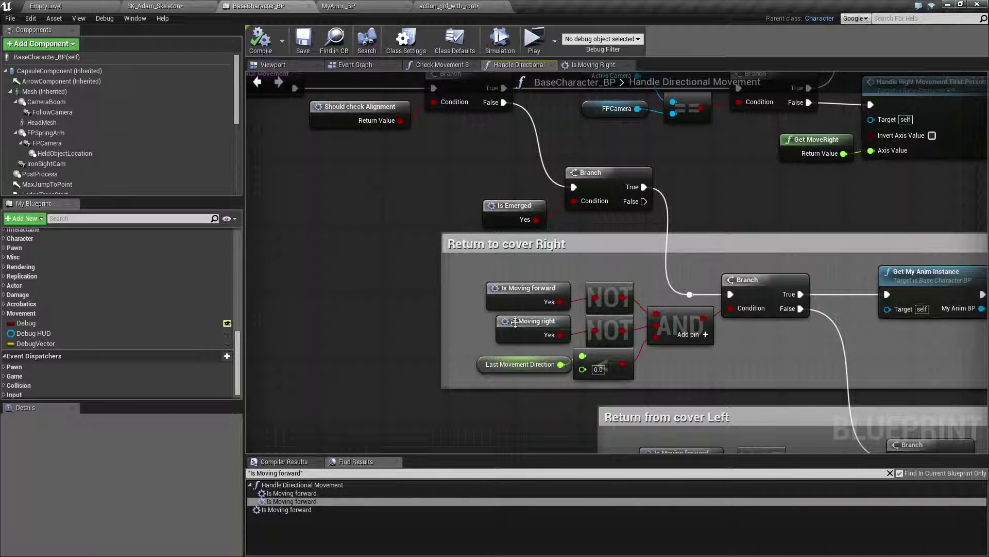
Step: Delete the Is Moving right node and its NOT node from the Return to cover Right section
click(547, 321)
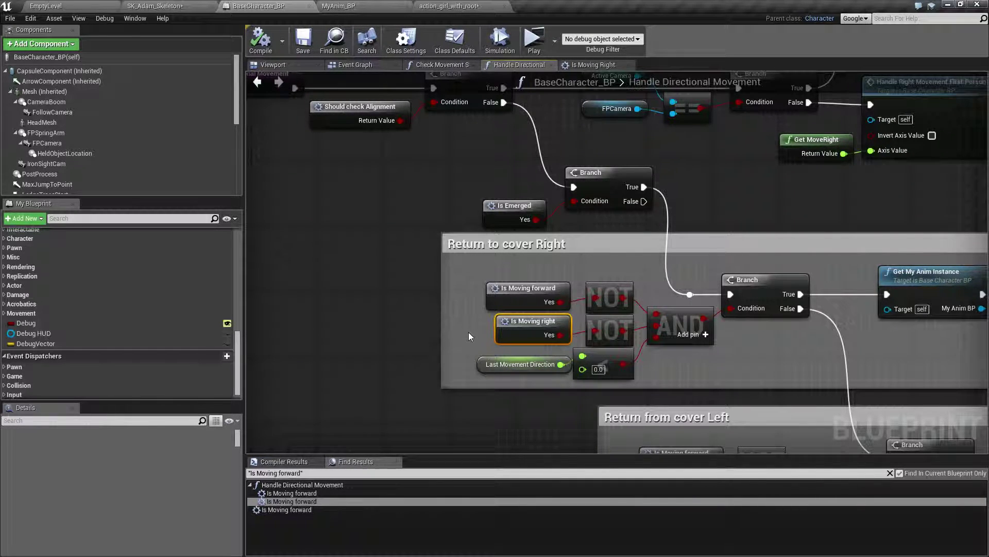
key(Delete)
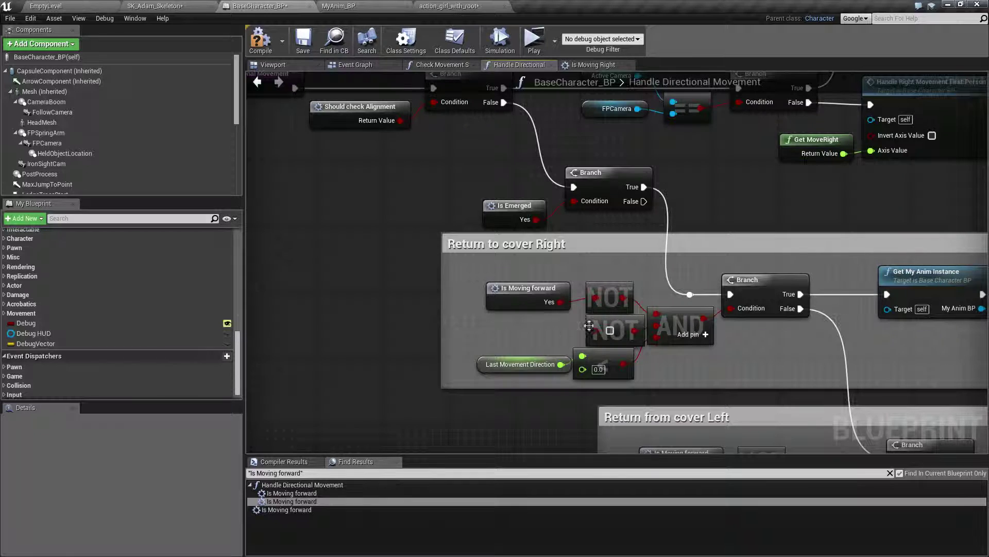
click(616, 330)
key(Delete)
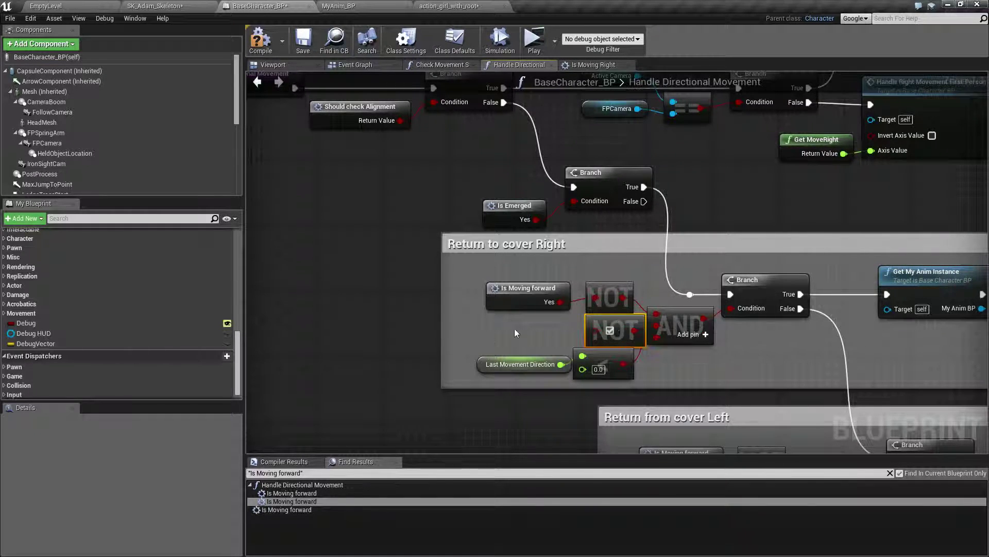
Step: Add a Get MoveRight axis value node below Is Moving forward in the Return to cover Right section
right_click(482, 331)
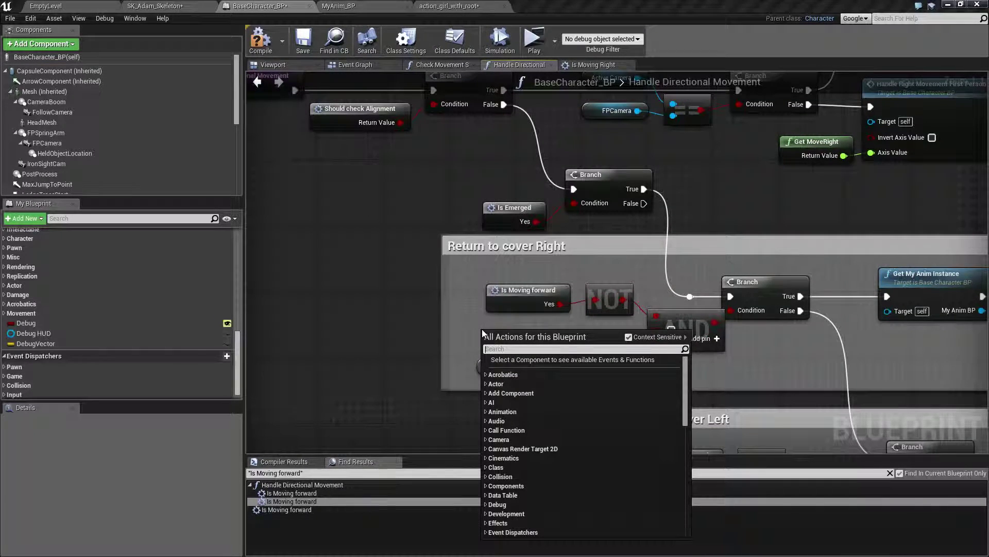
text(get moveri)
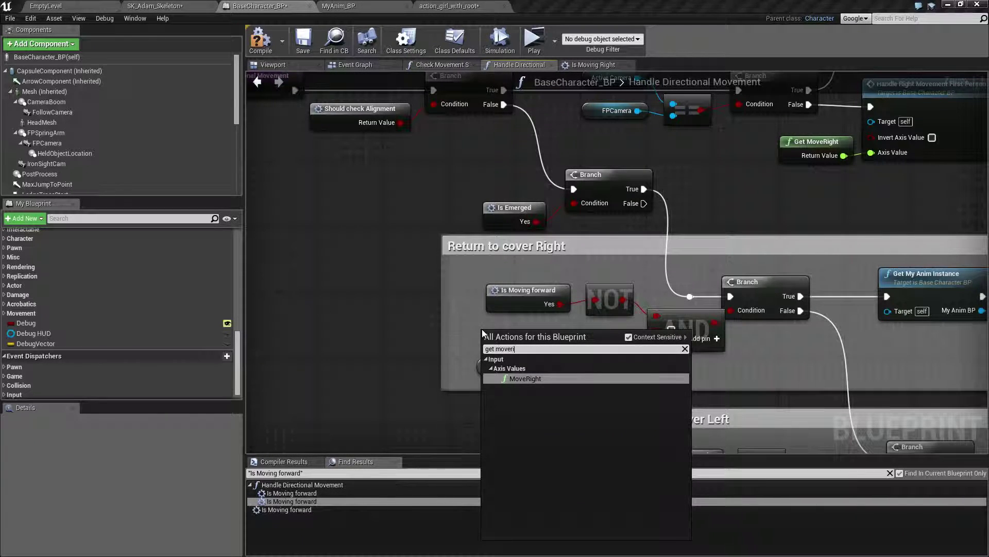
key(Return)
drag(547, 345, 587, 334)
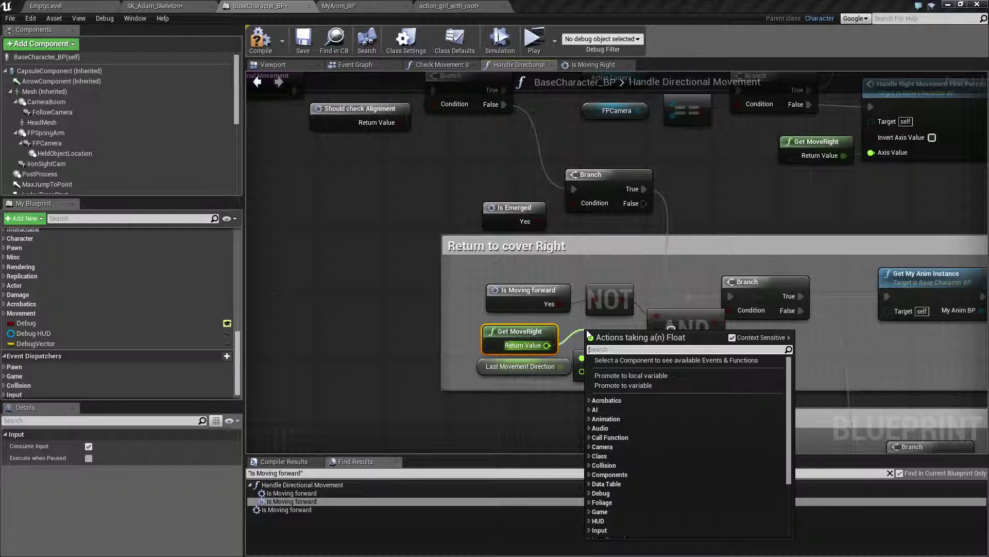
text(lerp)
key(Return)
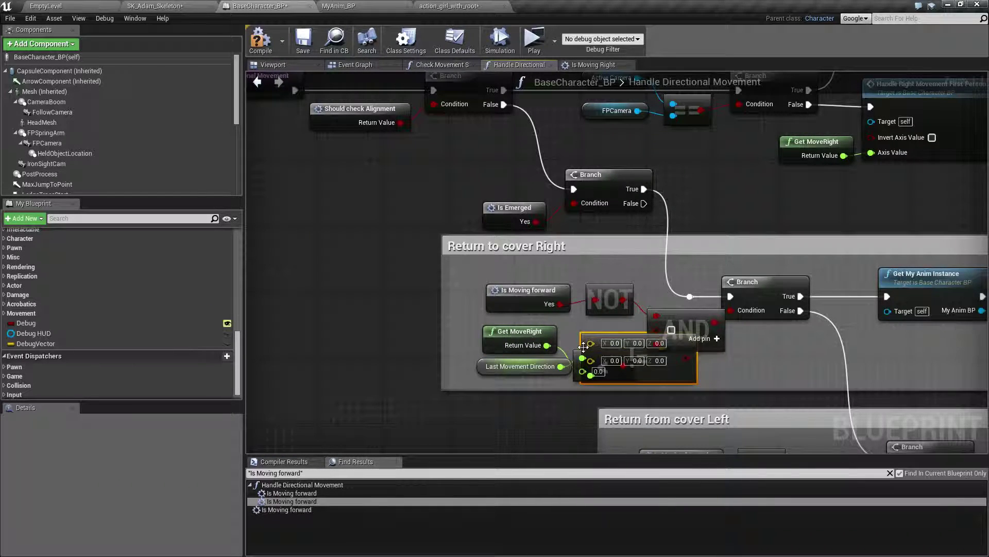
key(Delete)
Step: Compare Get MoveRight with 0.0 through a NotEqual (float) node and connect the result to the AND node in Return to cover Right
drag(547, 345, 573, 343)
text(!=)
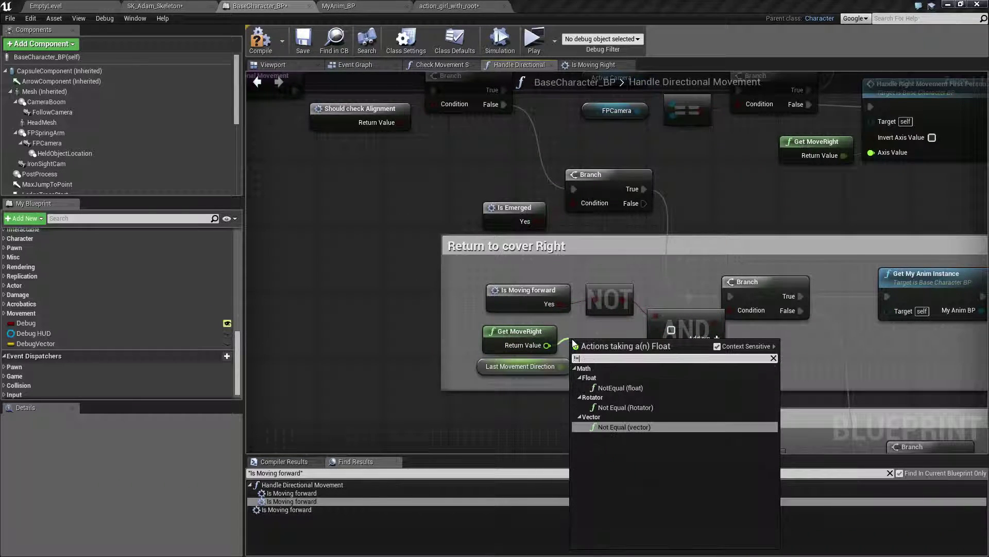
click(620, 388)
drag(603, 349, 602, 326)
drag(671, 330, 657, 331)
drag(523, 335, 578, 342)
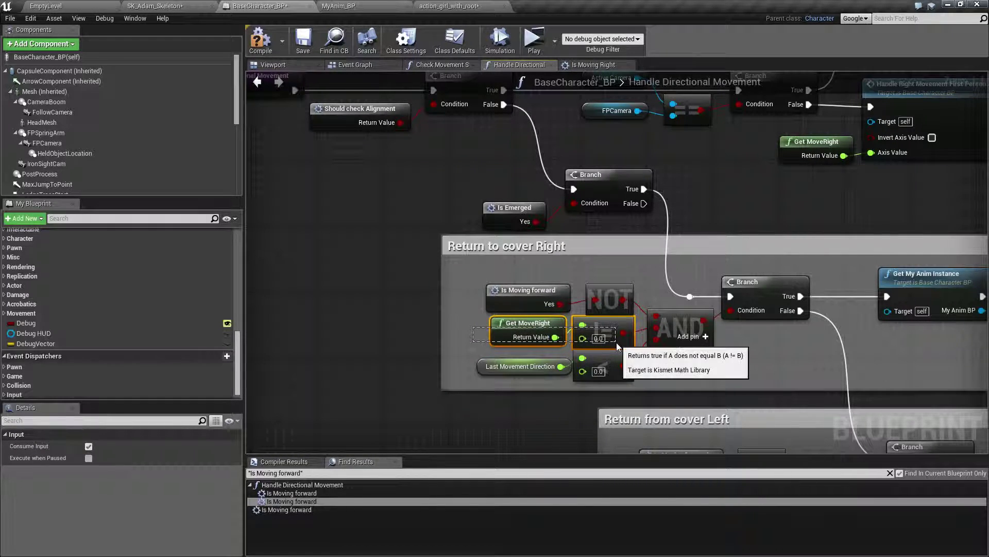
Step: Replace Is Moving right and its NOT in Return from cover Left with a copy of Get MoveRight and its NotEqual node, wired to the AND
right_drag(620, 341, 475, 138)
drag(491, 286, 623, 303)
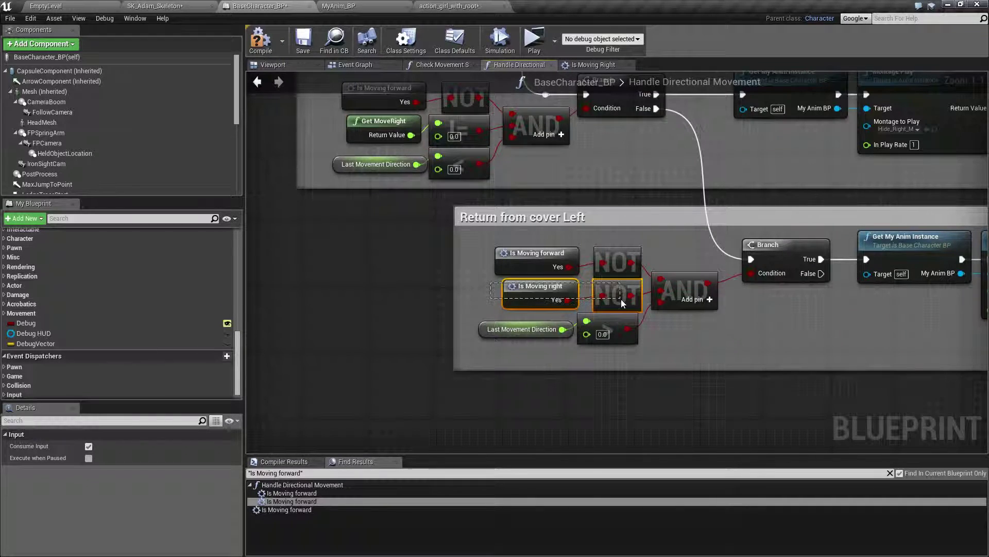
key(Delete)
key(ctrl+v)
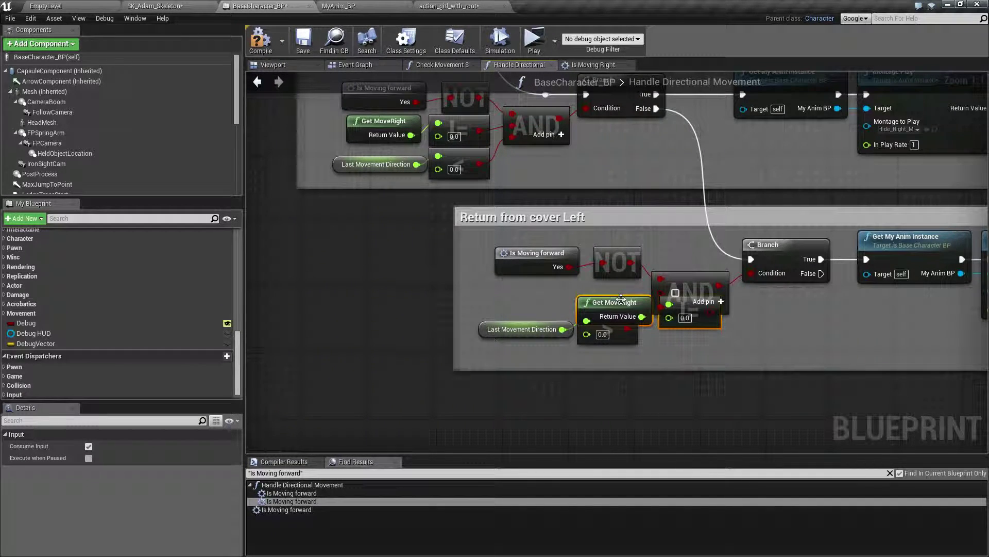
drag(620, 304, 540, 290)
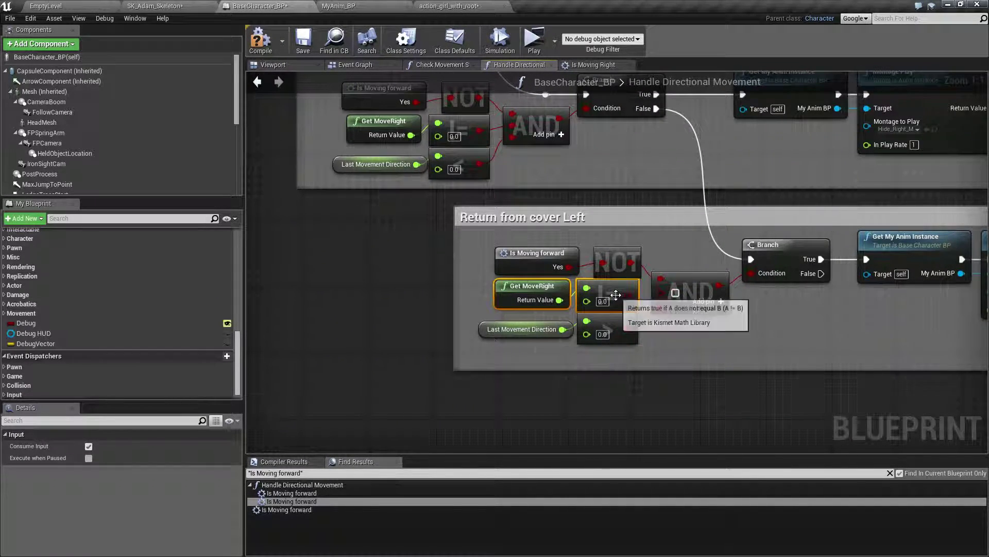
drag(629, 298, 680, 294)
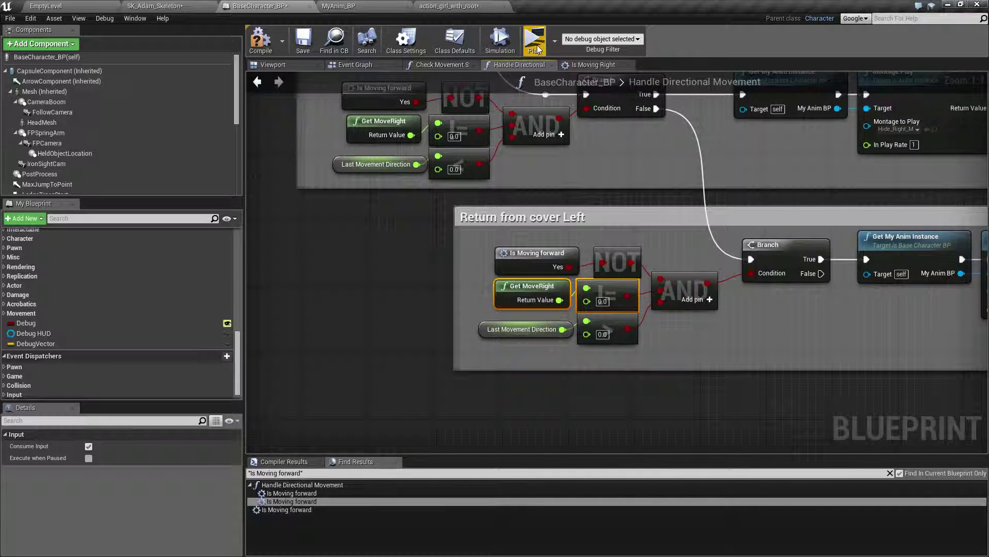
Step: Save BaseCharacter_BP and start the standalone game preview to test the changed cover conditions
key(ctrl+s)
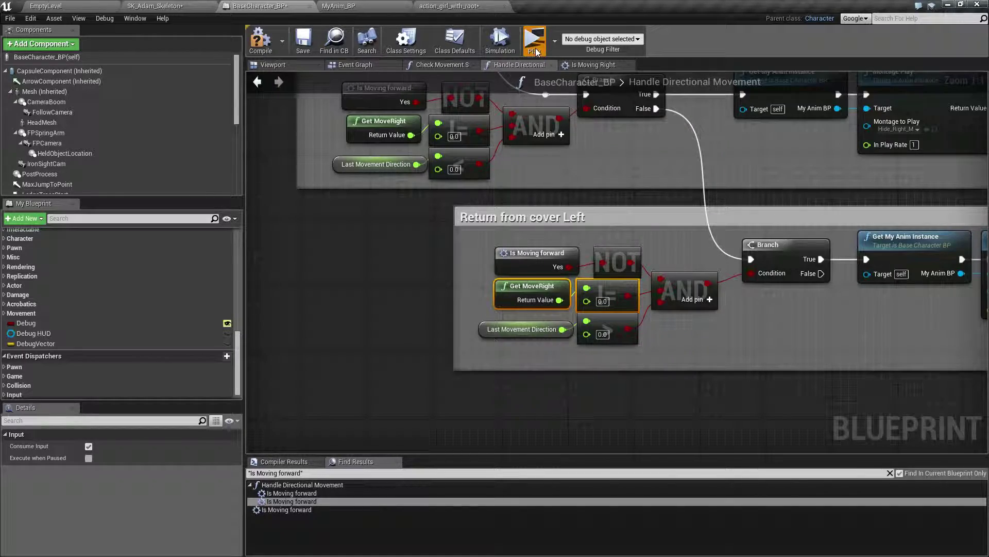
click(535, 44)
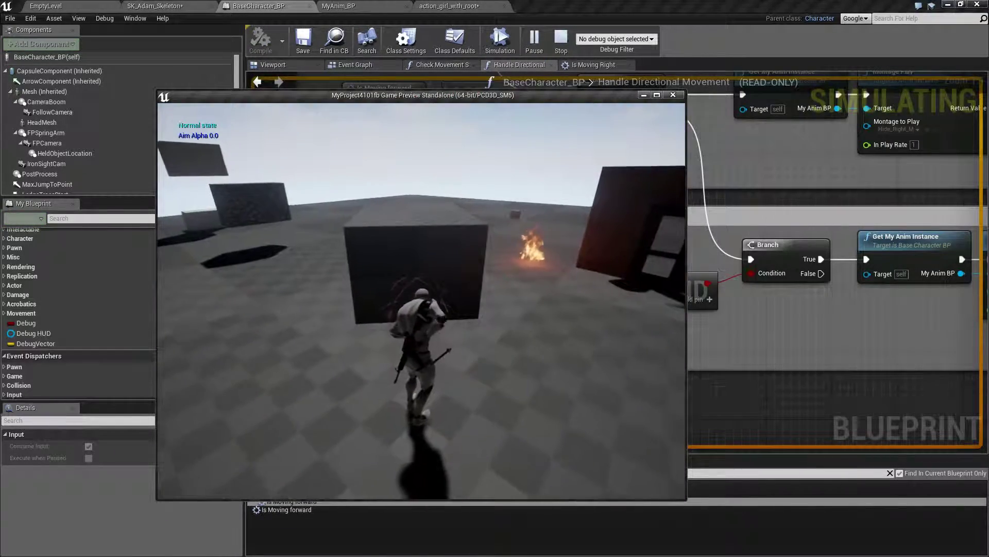
Step: Move the character to the dark block, test emerging around its left edge and returning to cover, and end the preview
key(w)
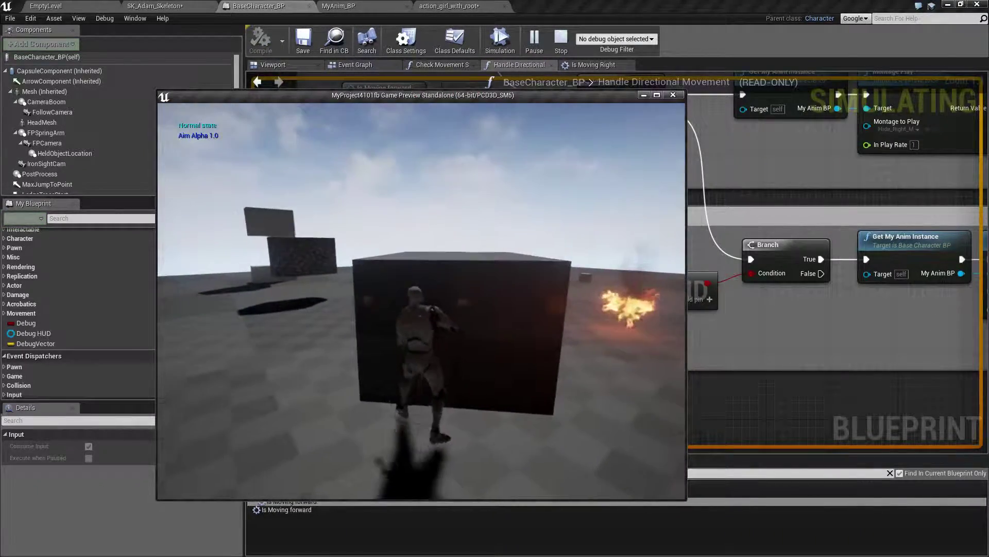
key(a)
key(a)
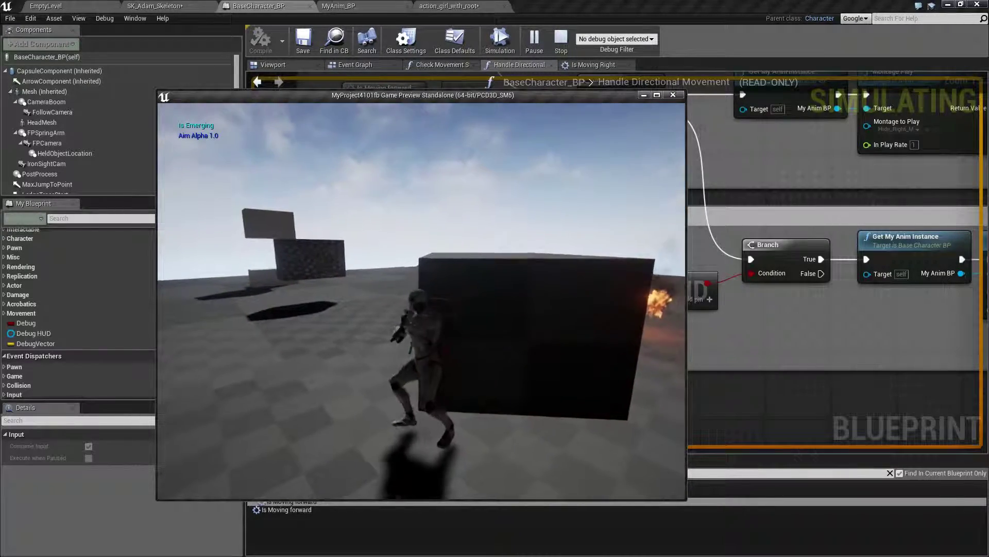
key(d)
key(a)
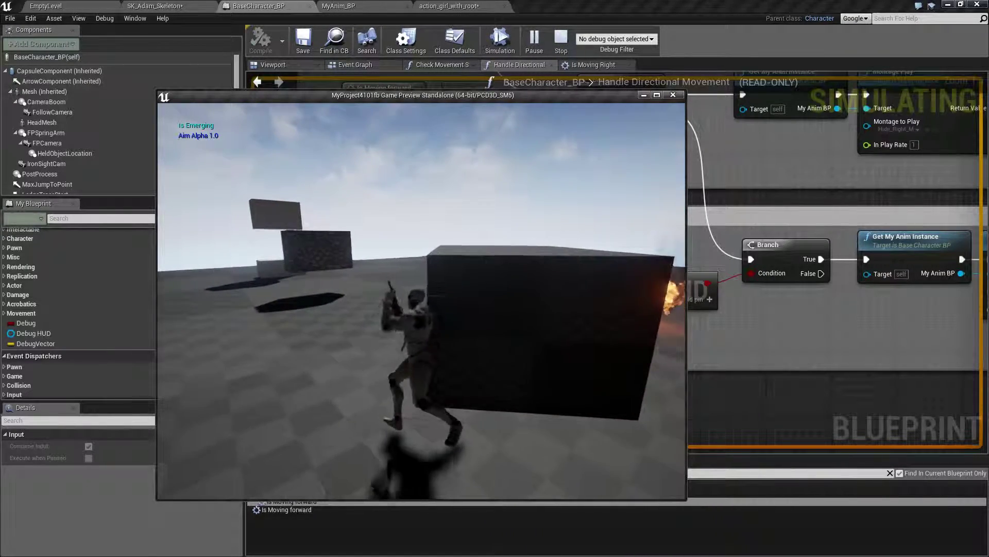
key(Escape)
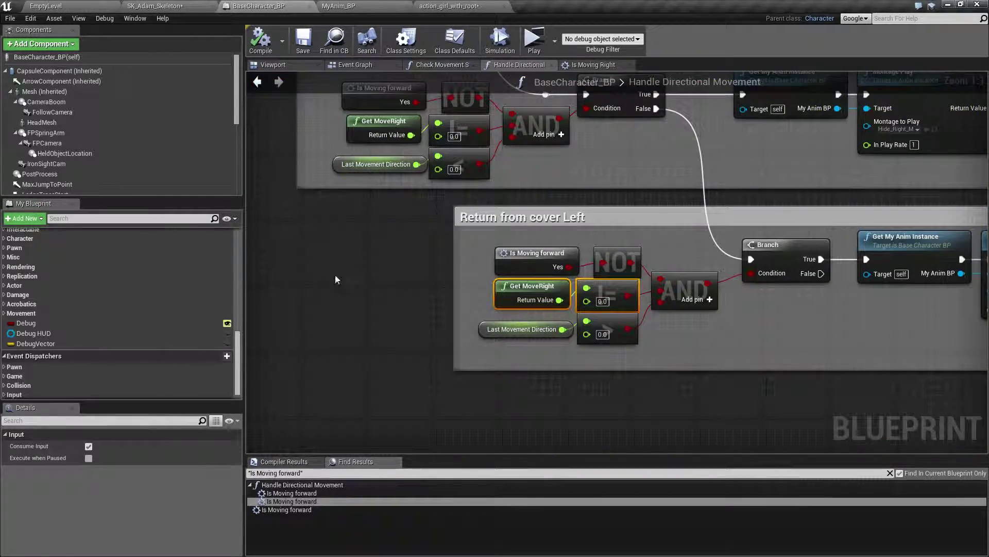
Step: Delete the NotEqual node between Get MoveRight and the AND in the Return to cover Right section
right_drag(372, 280, 231, 481)
right_drag(619, 258, 282, 356)
right_drag(5, 551, 441, 353)
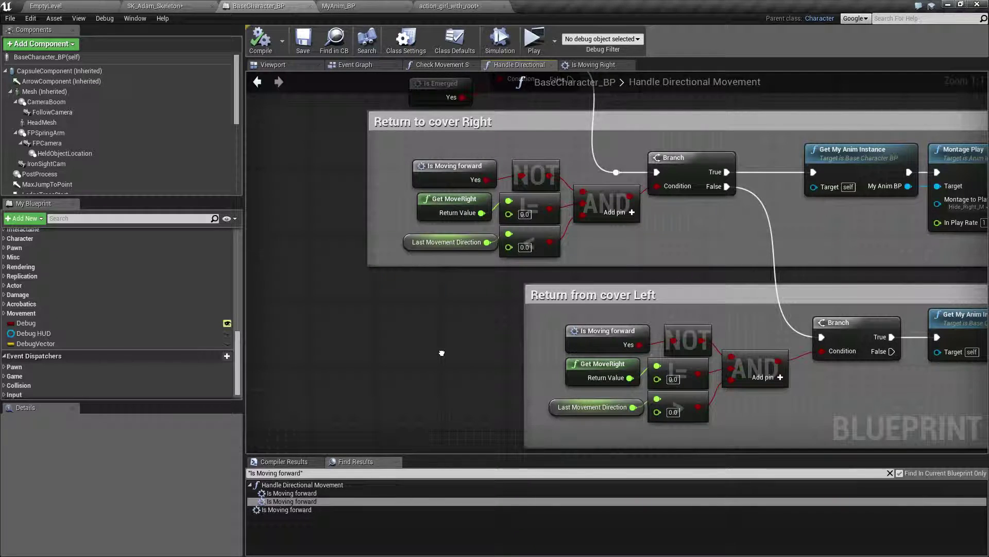
right_drag(442, 353, 442, 353)
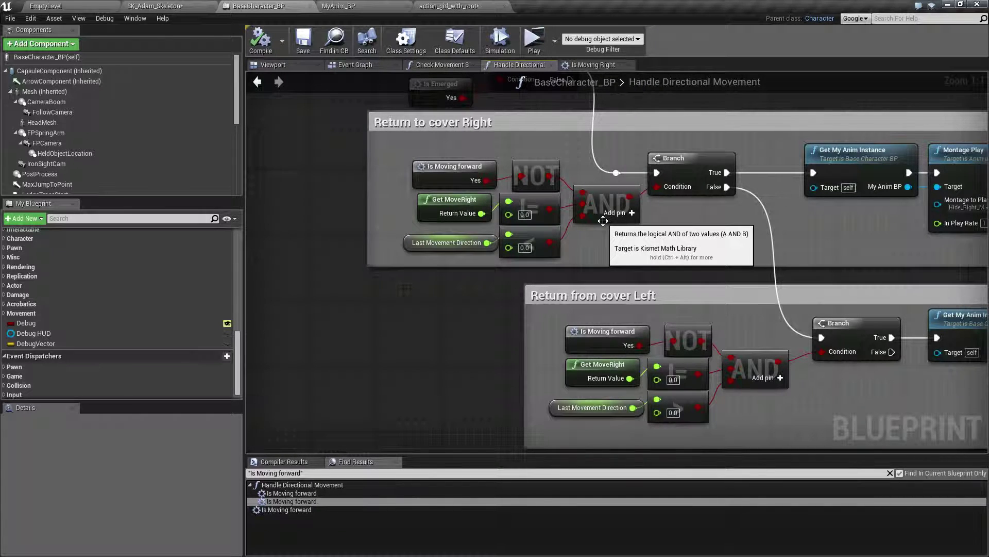
click(516, 219)
key(Delete)
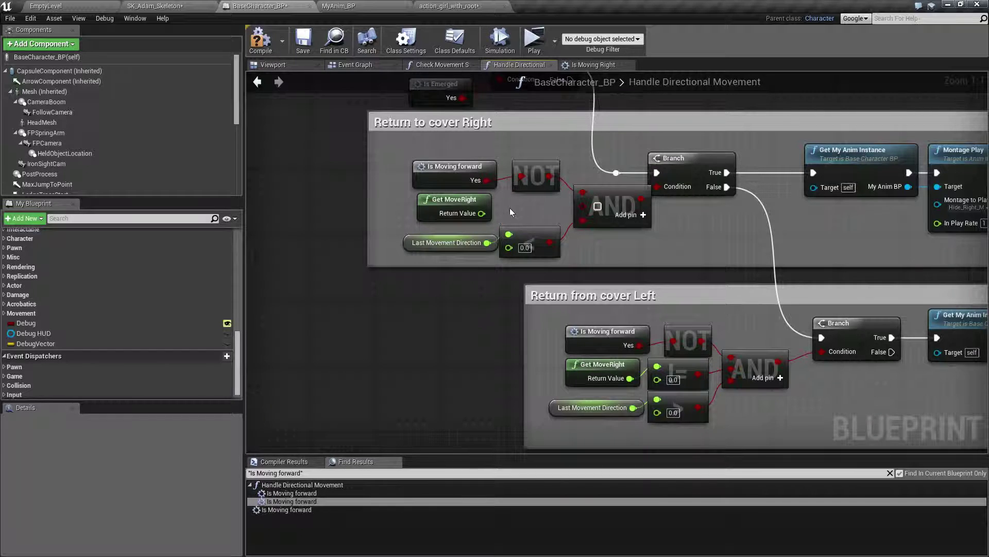
drag(483, 214, 507, 209)
text(==)
key(Return)
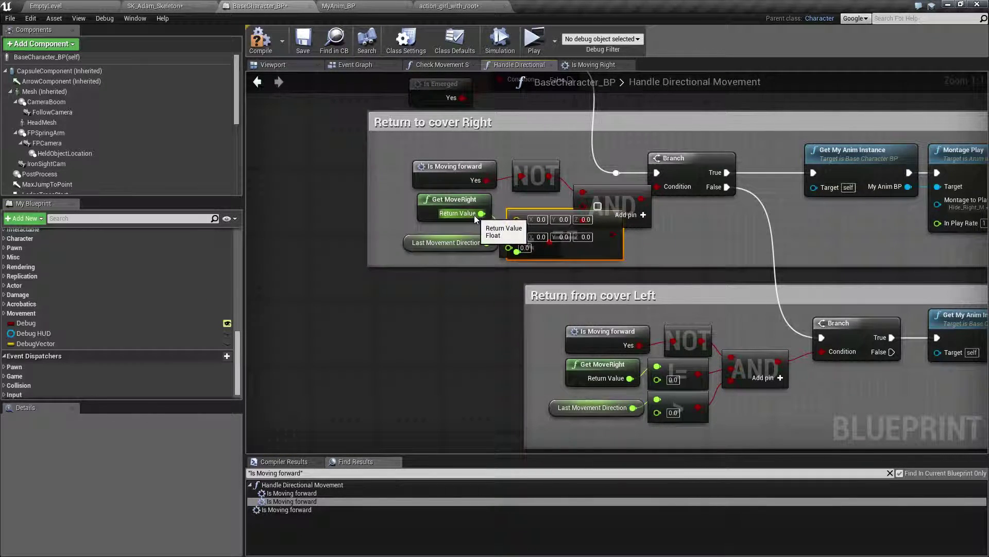
key(Delete)
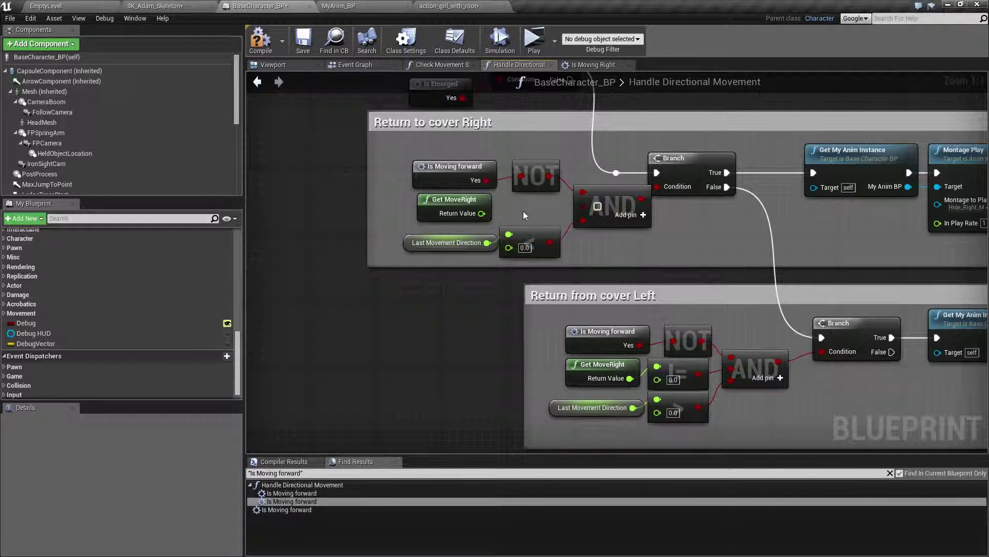
Step: Compare Get MoveRight with 0.0 through an Equal (float) node wired to the AND in Return to cover Right
drag(483, 213, 583, 205)
text(==)
click(549, 255)
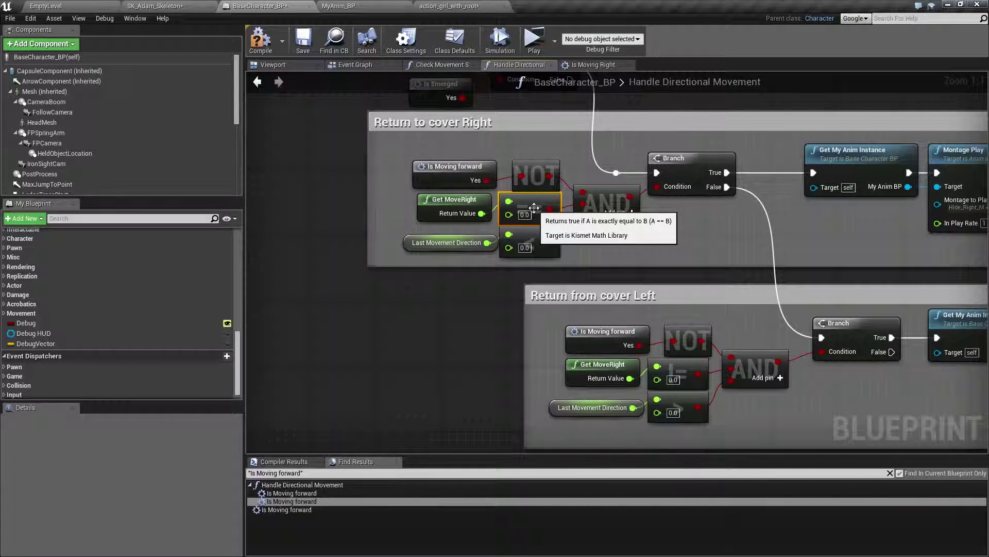
Step: Replace the NotEqual node in Return from cover Left with a copy of the Equal node, wired between Get MoveRight and the AND
key(ctrl+c)
key(ctrl+v)
drag(555, 317, 696, 366)
click(685, 364)
key(Delete)
drag(629, 378, 657, 367)
click(639, 396)
click(604, 360)
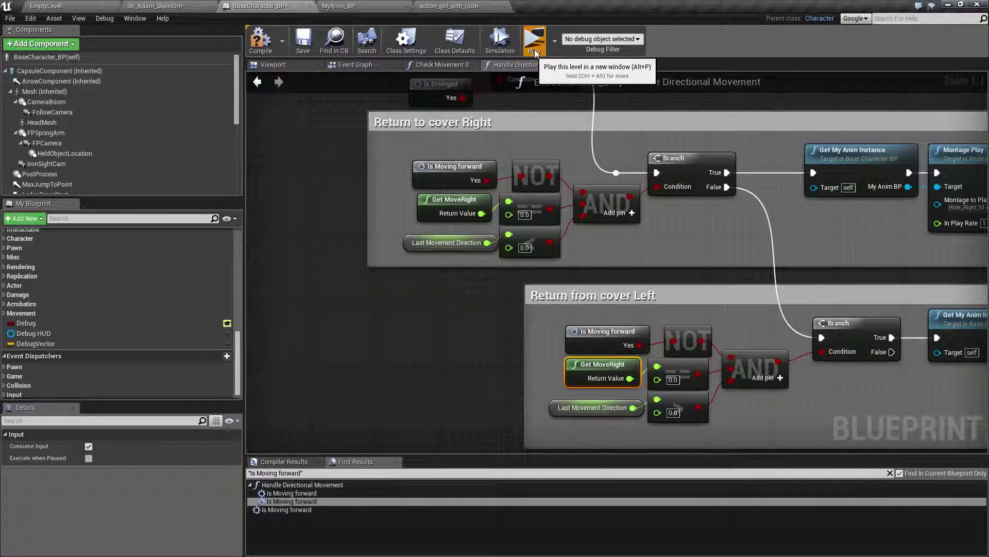
Step: Save BaseCharacter_BP and briefly run the standalone game preview with the Equal conditions
key(ctrl+s)
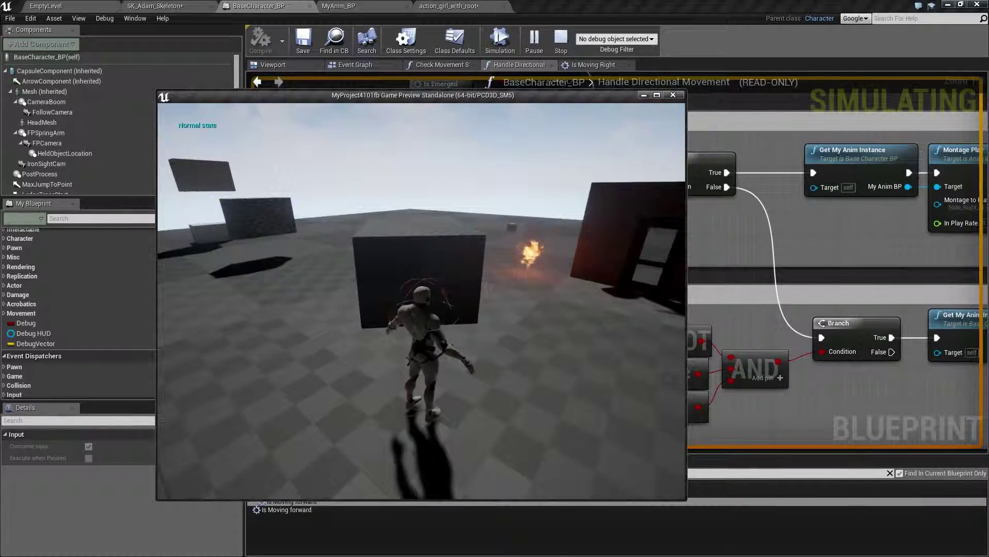
key(Escape)
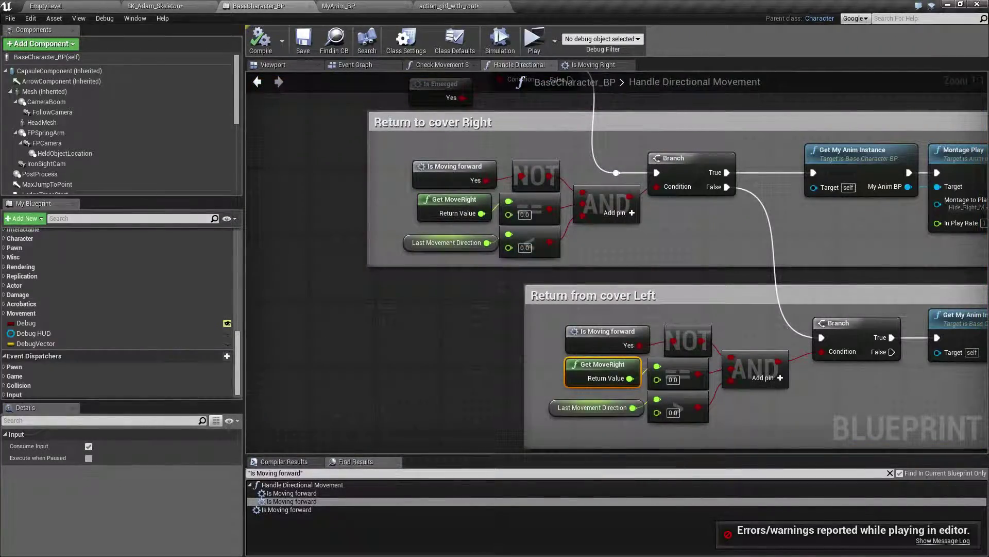
Step: Inspect the Play In Editor errors in the Message Log and follow the Set Right Speed link into Handle Right Movement
click(942, 540)
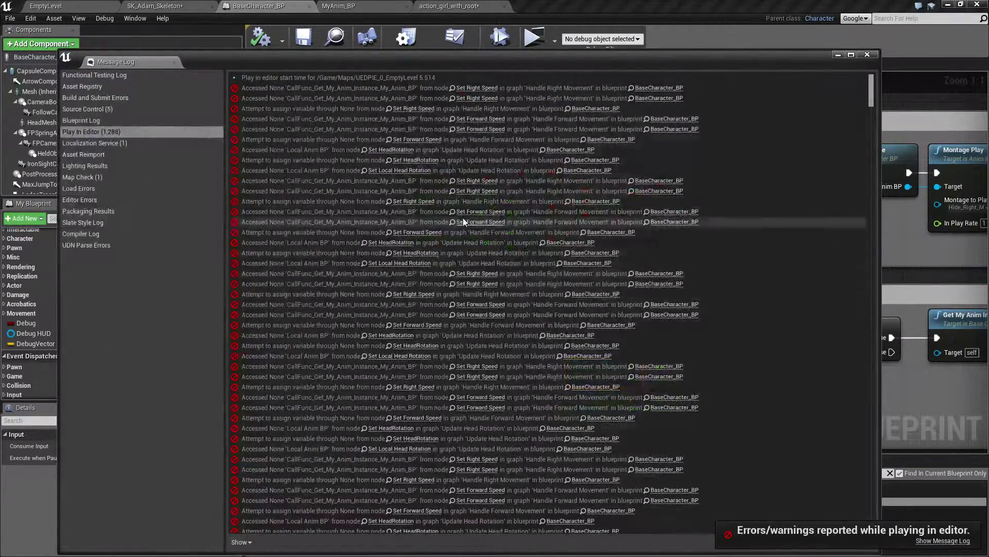
click(670, 92)
click(669, 91)
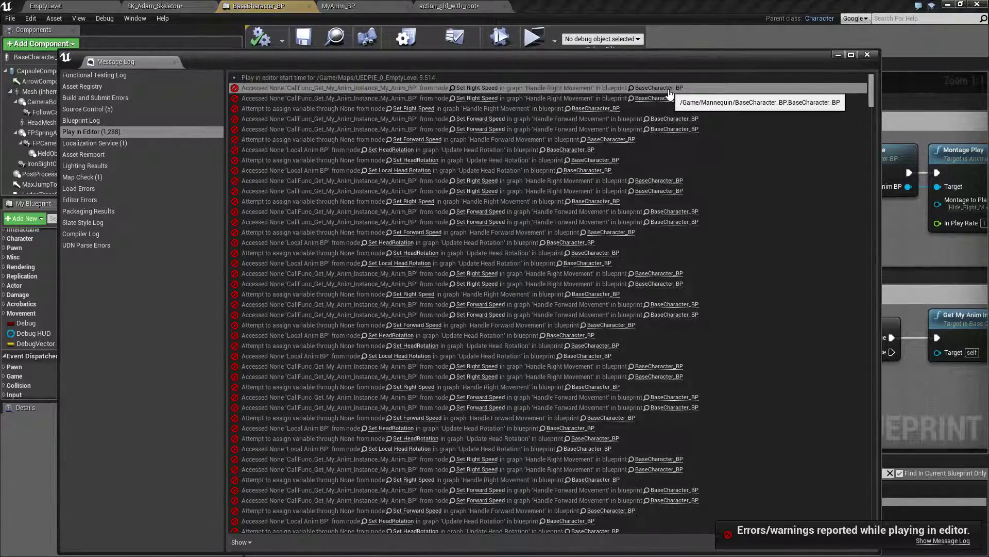
click(492, 91)
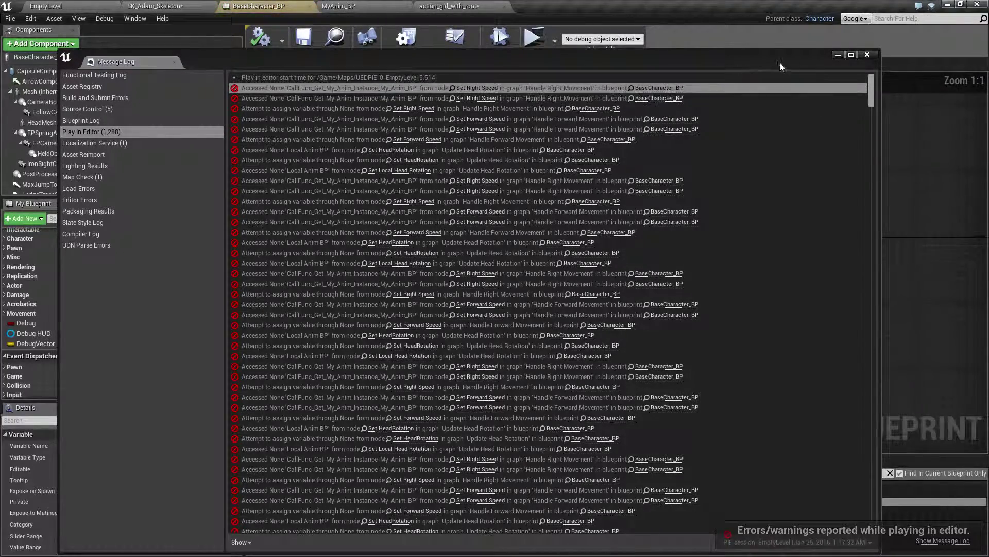
click(867, 54)
scroll(419, 230, down, 6)
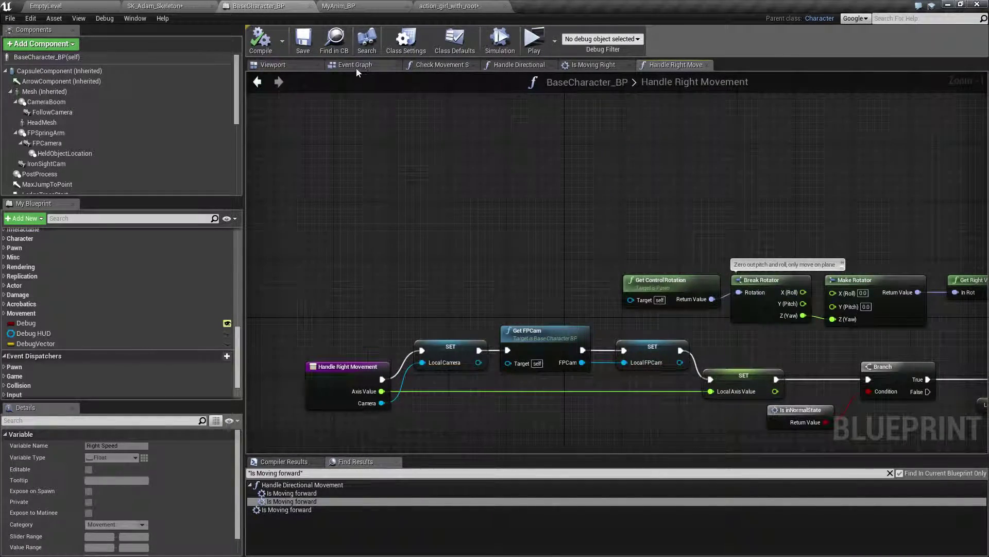
Step: Review the project's input mappings in the Engine Input section of Project Settings
click(103, 4)
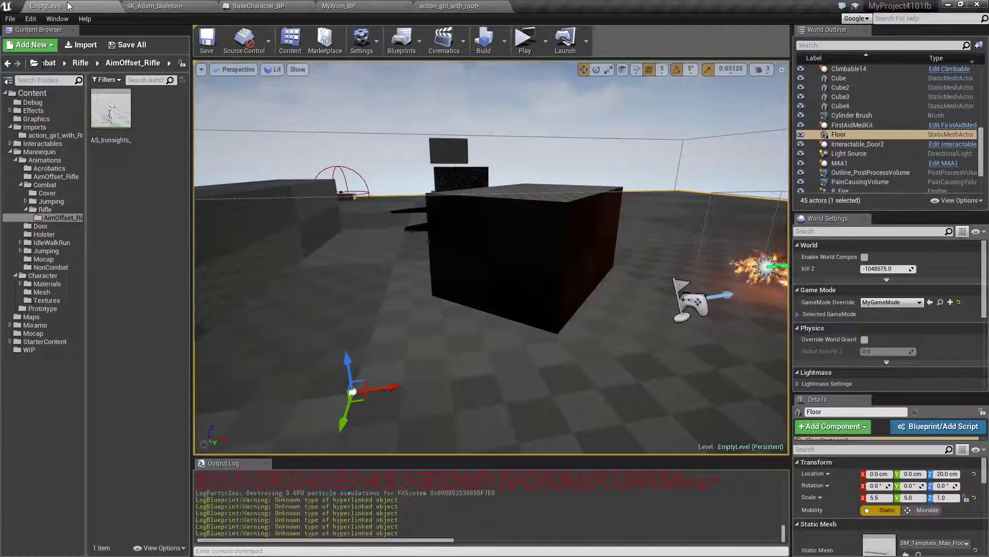
click(377, 48)
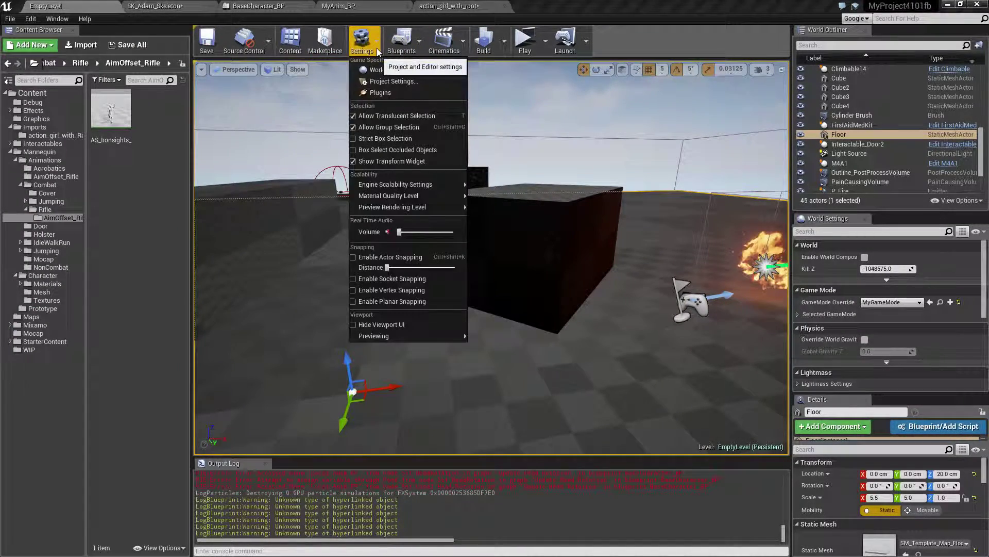
click(416, 83)
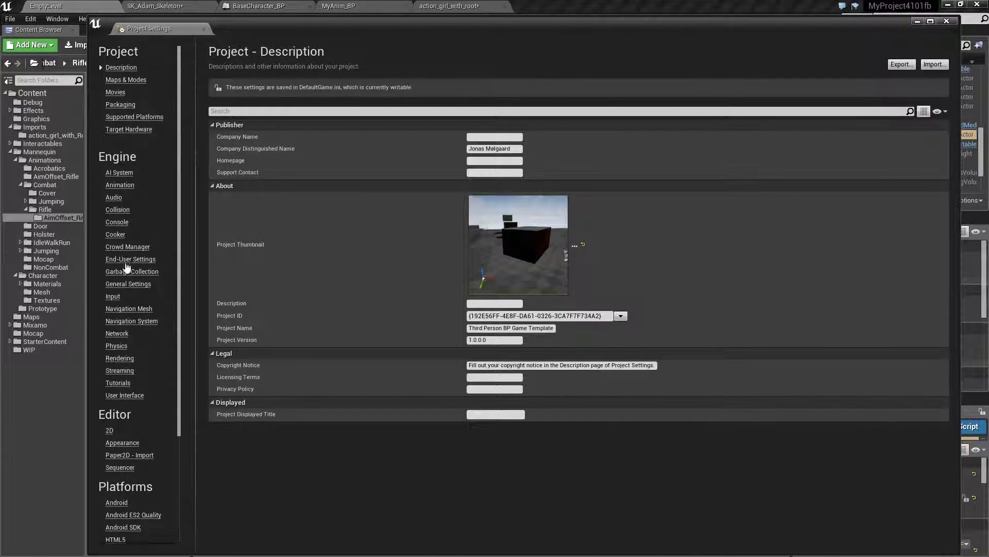
click(113, 296)
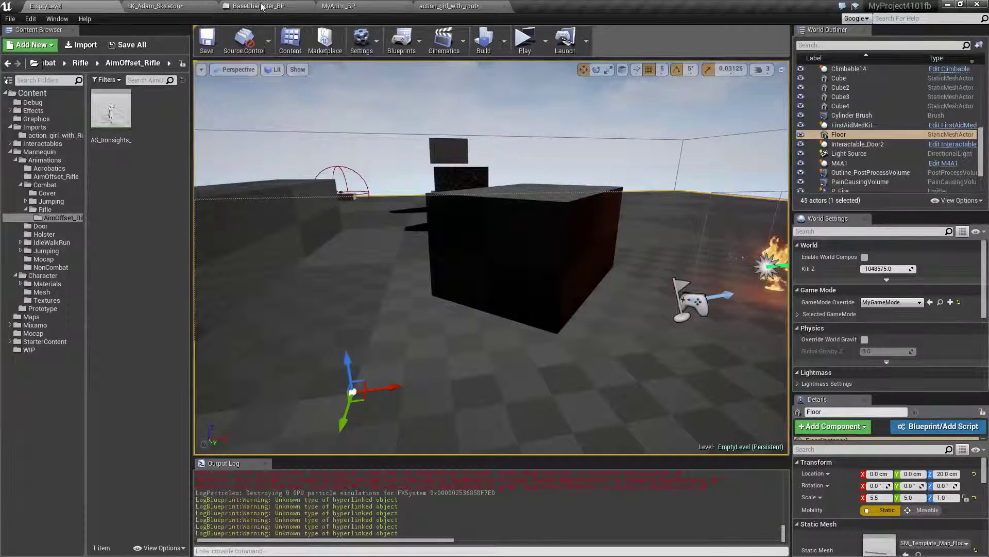
Step: Find "throw grenade" in BaseCharacter_BP and delete the whole Experimental: Throw Grenade section from the EventGraph
click(258, 6)
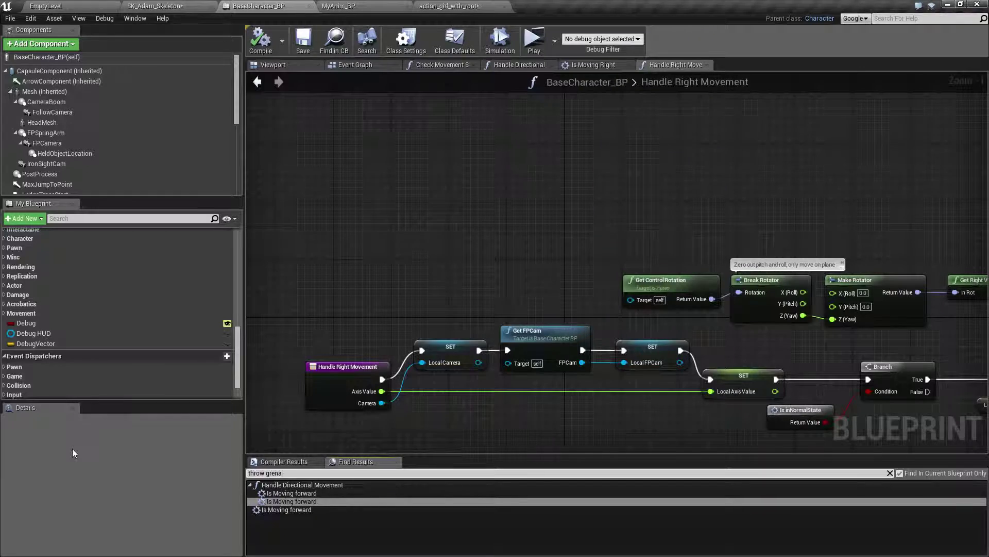
key(Return)
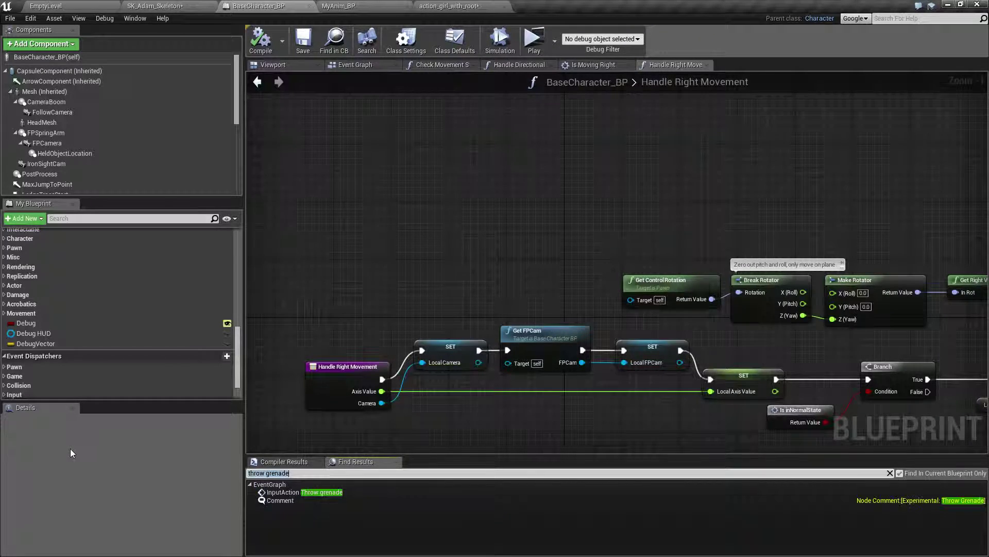
double_click(278, 493)
scroll(518, 305, down, 4)
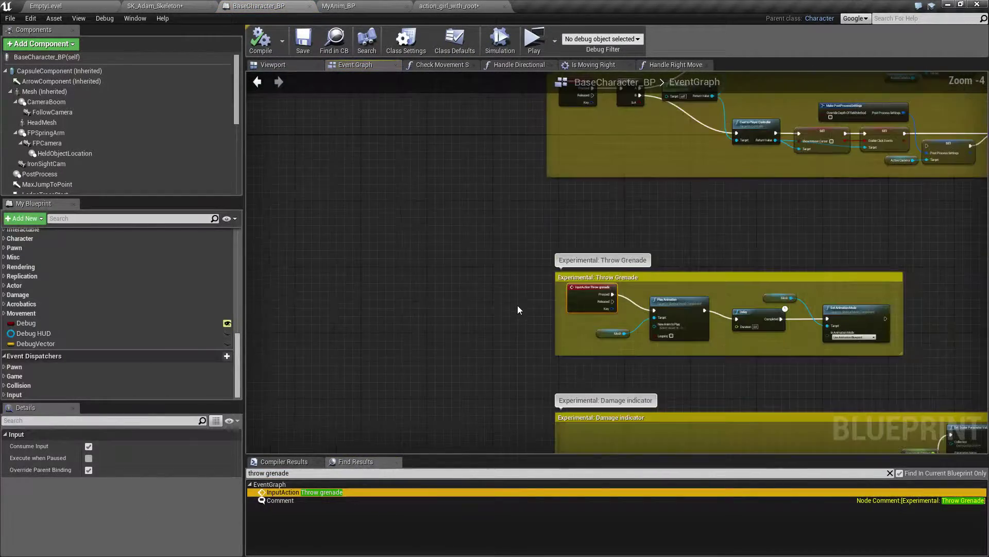
drag(352, 229, 786, 348)
key(Delete)
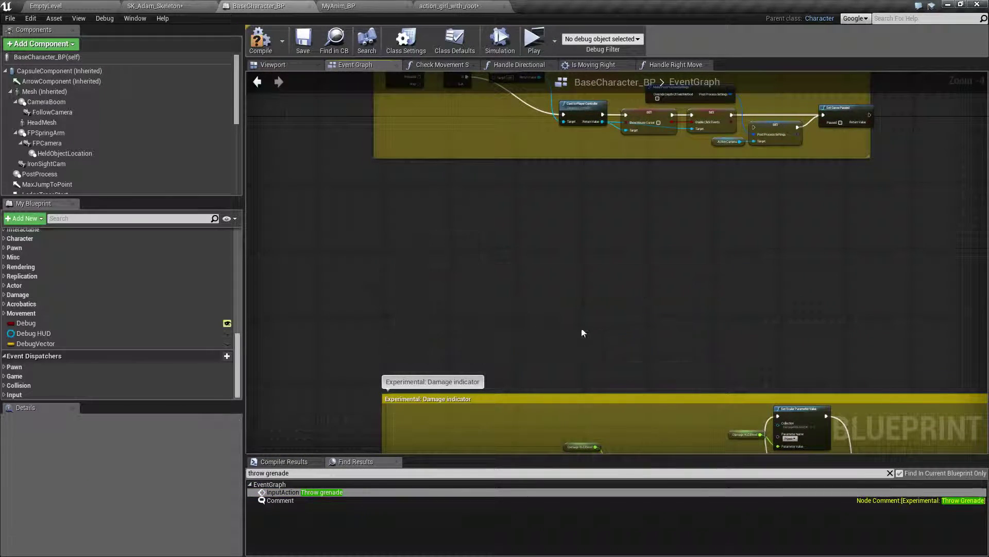
Step: Remove the Throw grenade action mapping from the project's Input settings
click(80, 9)
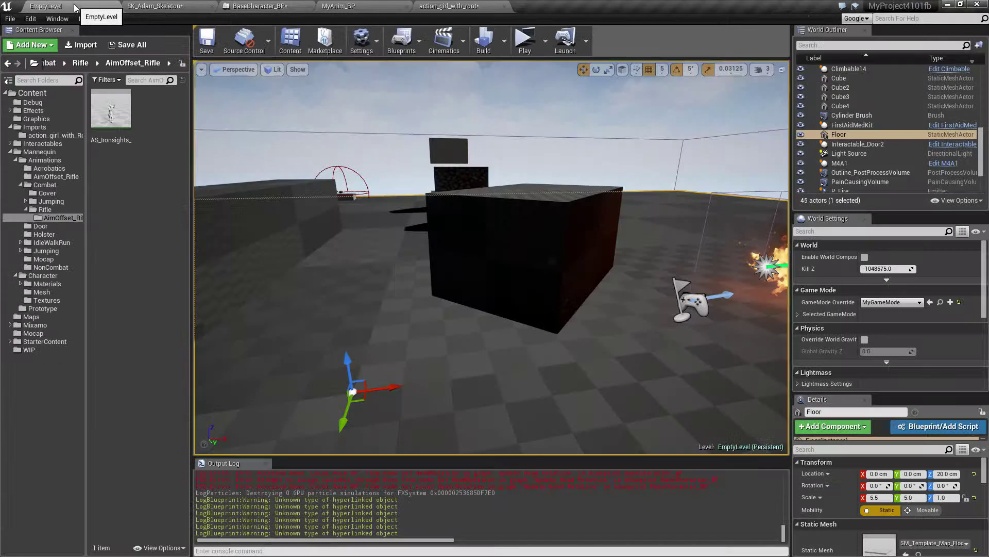
click(48, 218)
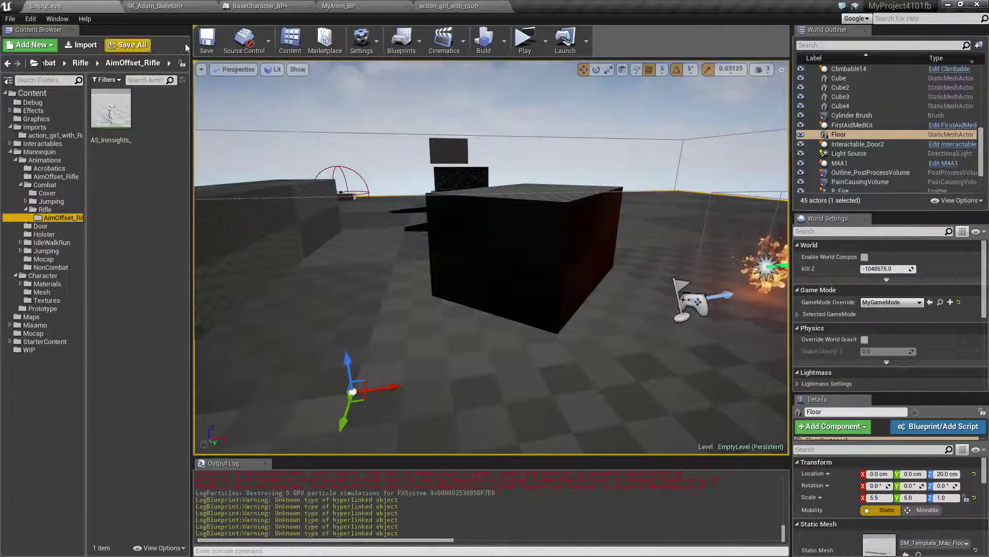
click(361, 41)
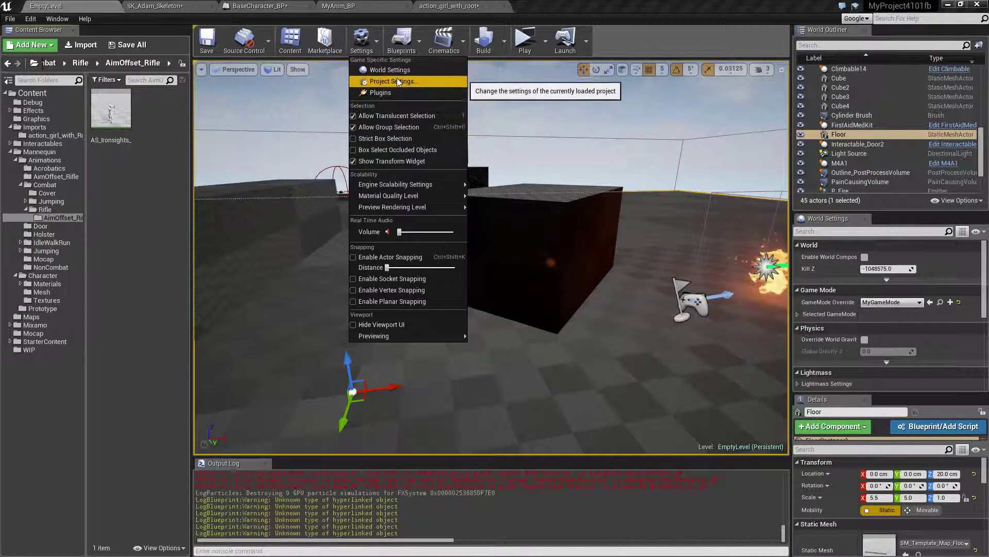
click(394, 81)
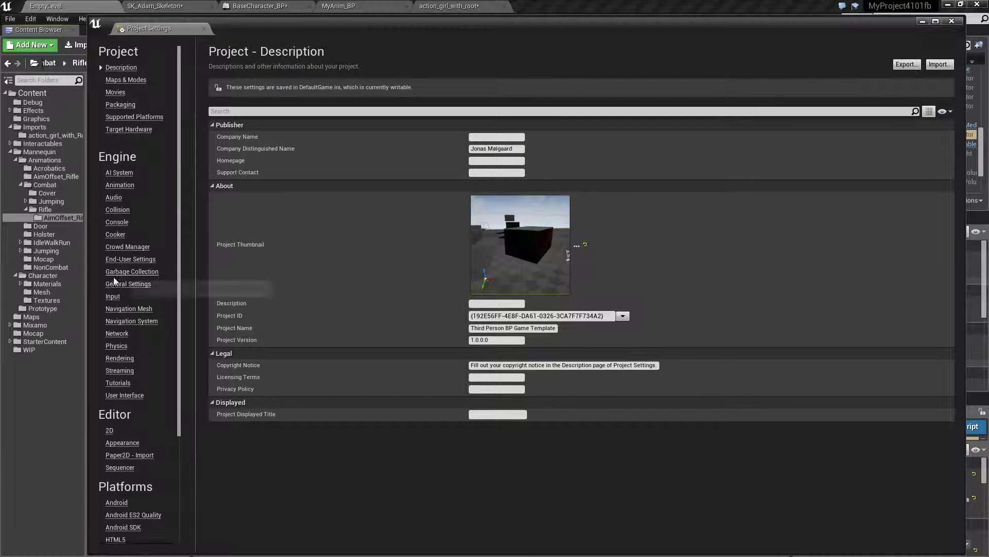
click(113, 296)
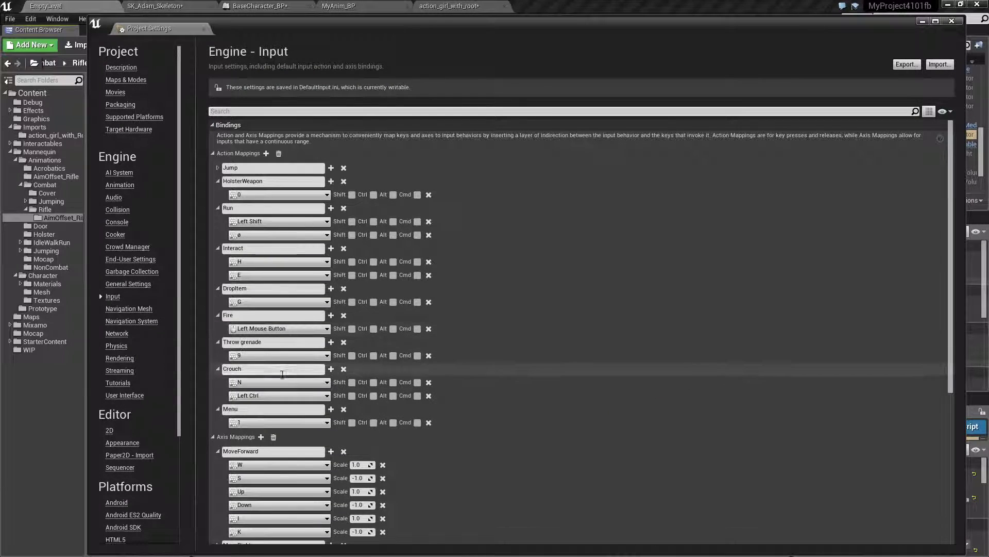
click(343, 342)
click(952, 21)
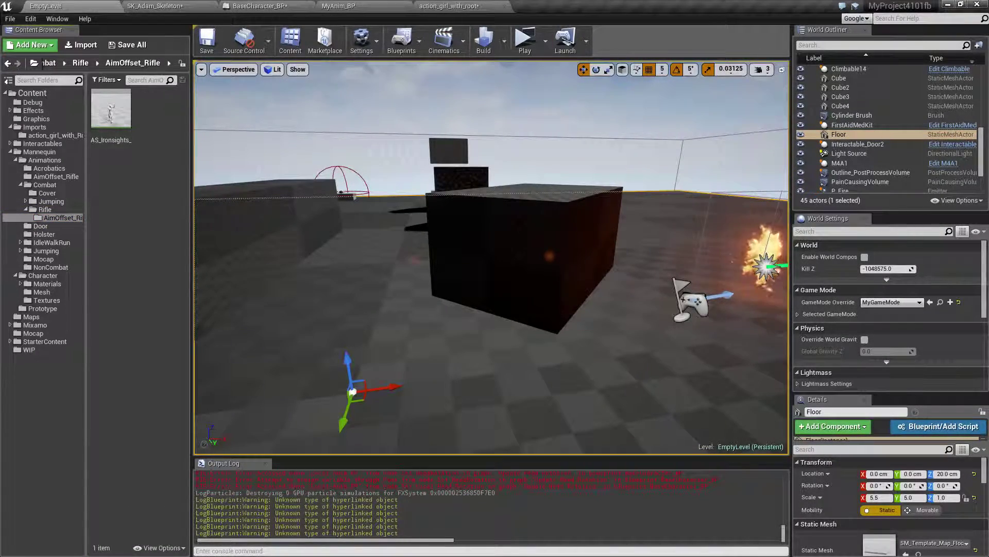
Step: Clear the Output Log and save the pending changes
right_click(468, 488)
click(495, 463)
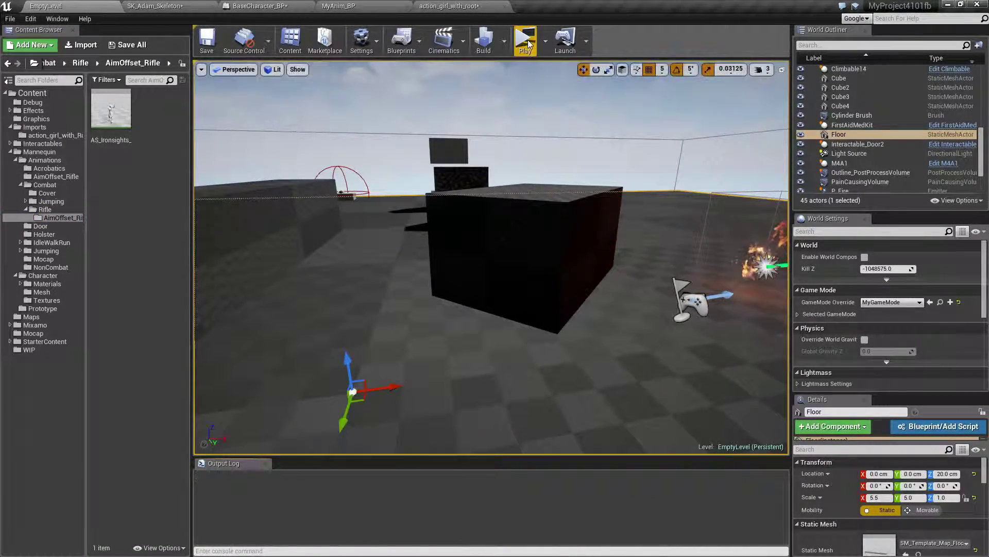
key(ctrl+shift+s)
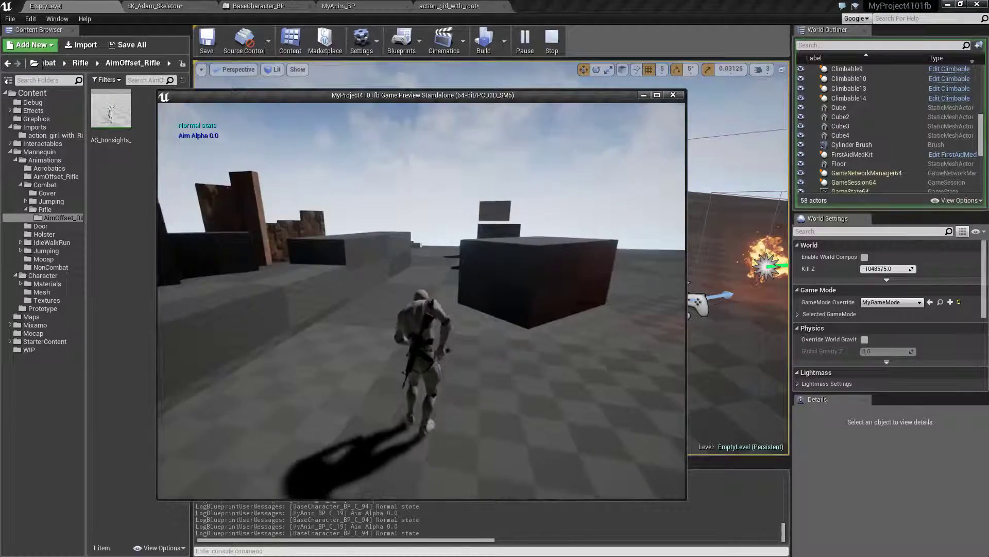
Step: Playtest the character taking standing cover at the large box and emerging from it, and end the play session
key(w)
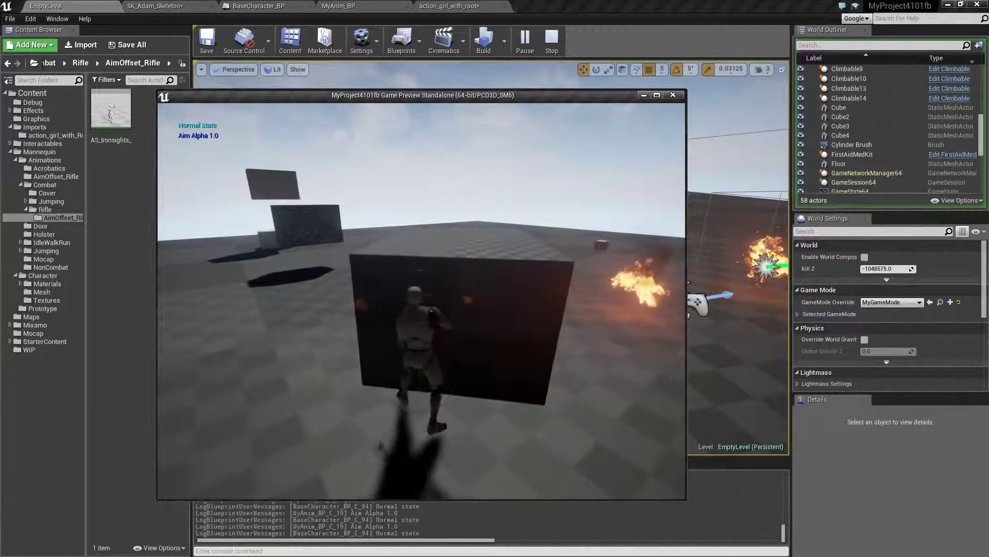
key(a)
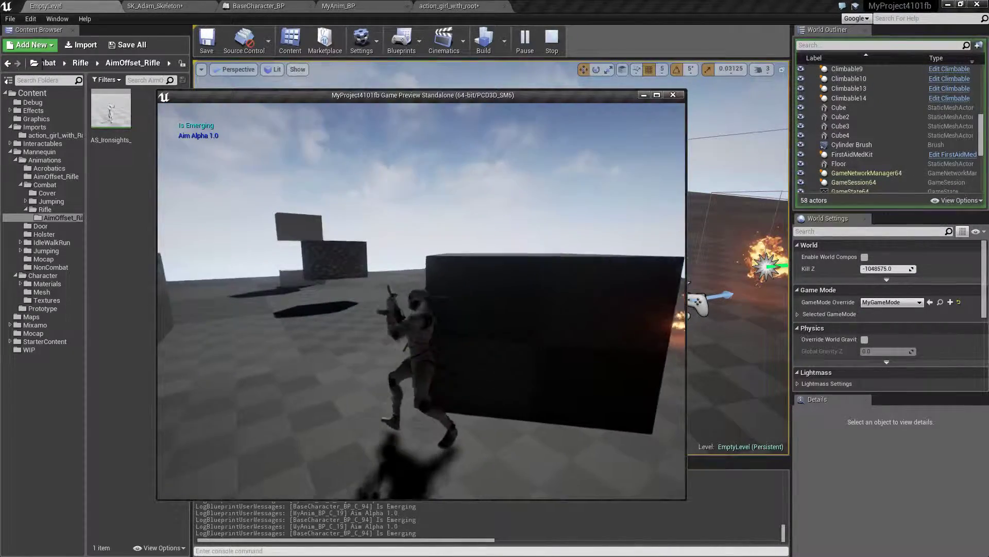
key(w)
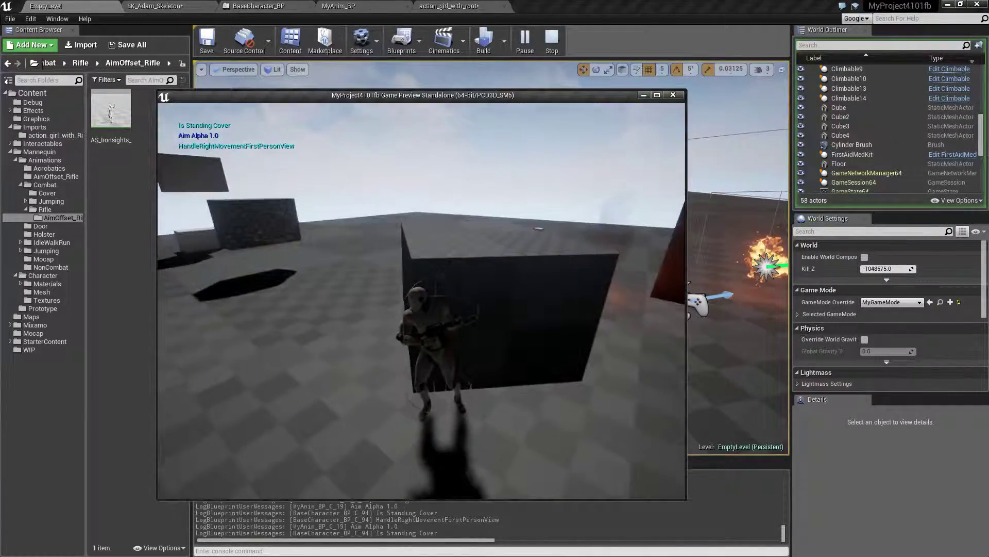
key(Escape)
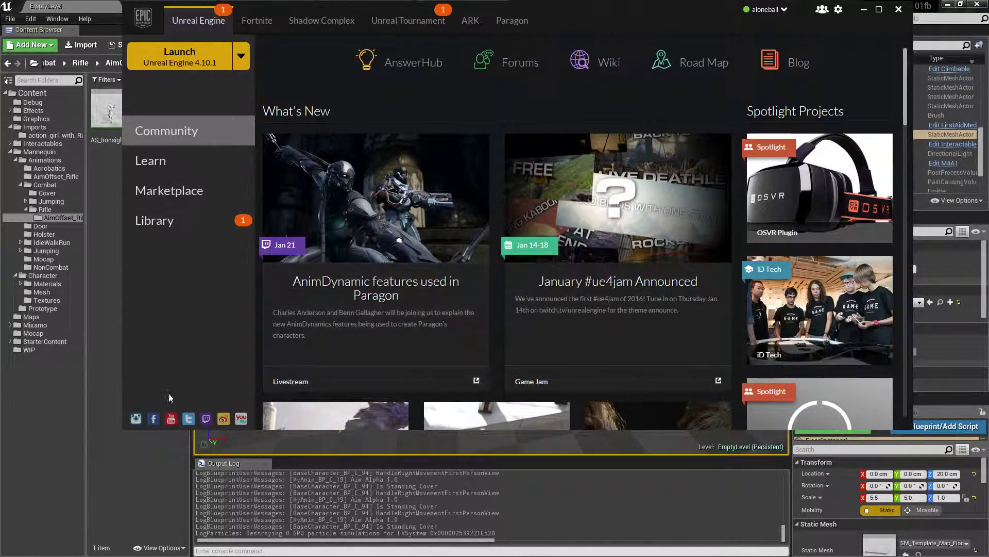
Step: Switch to the Epic Games Launcher and find the Animation Starter Pack in the library's Vault
click(230, 228)
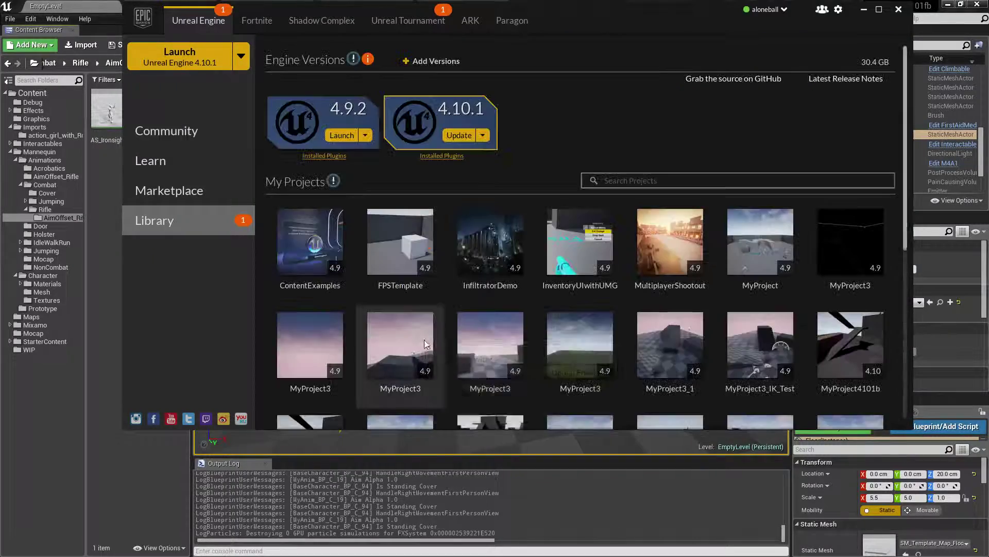
scroll(413, 333, down, 6)
scroll(635, 265, down, 5)
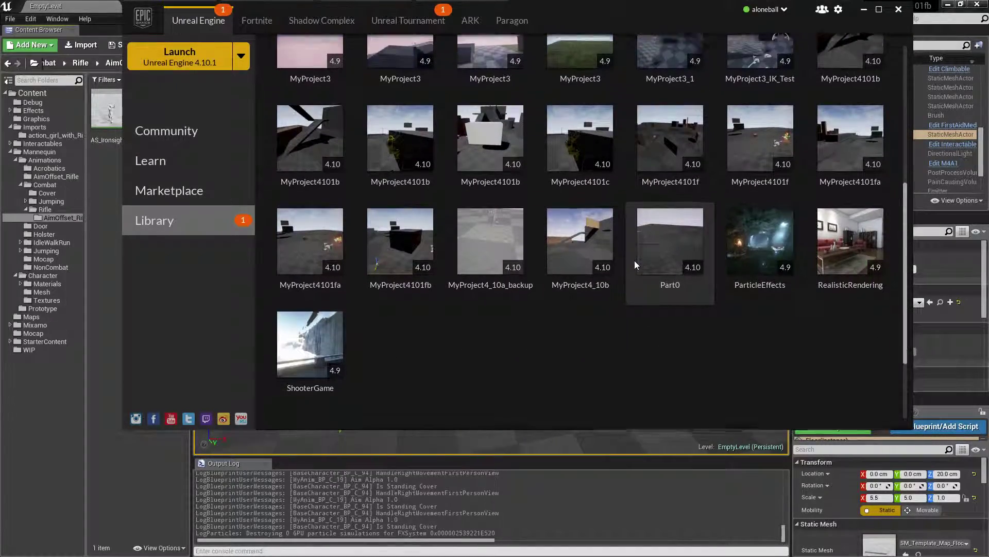
scroll(515, 273, down, 1)
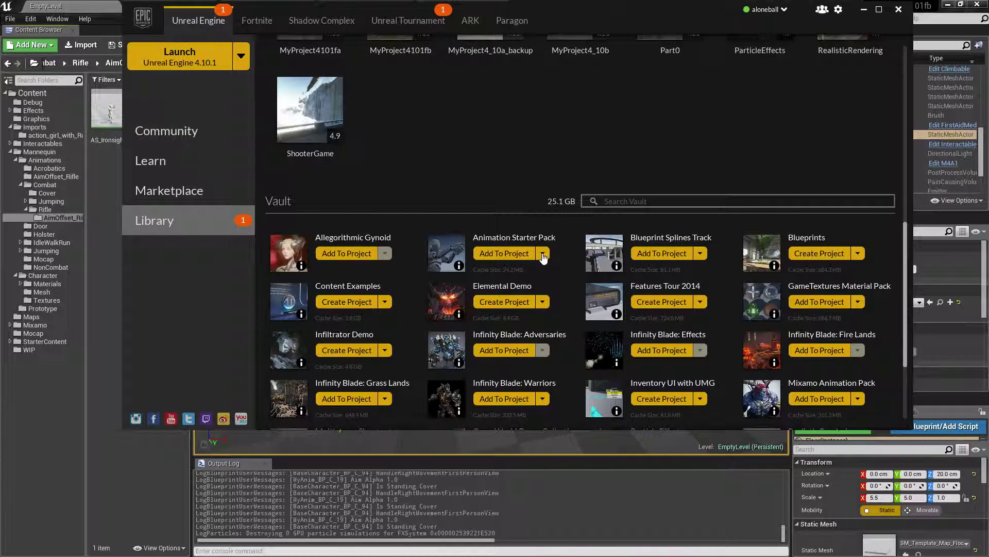
click(864, 10)
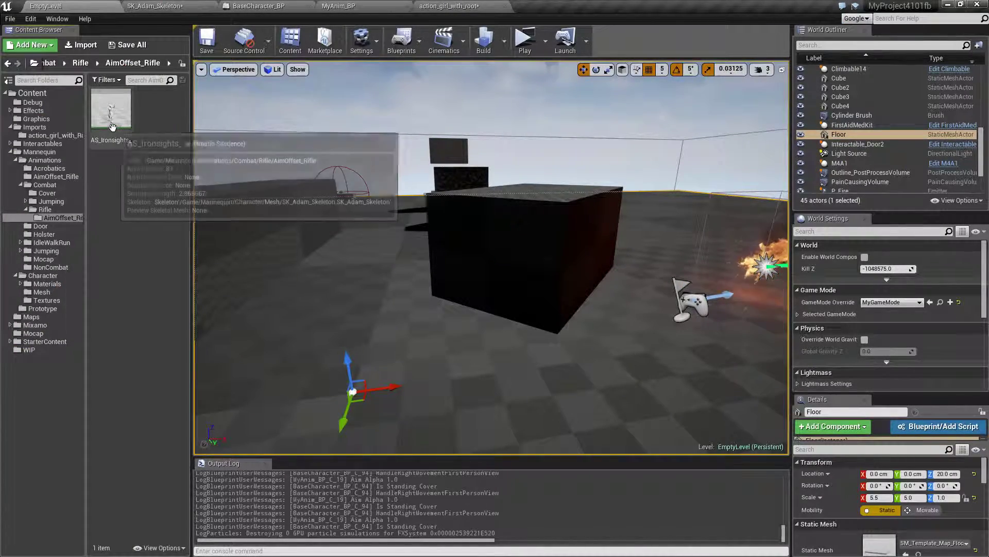
Step: Examine the AS_Ironsights_ animation and the existing AimOffset_1D asset, and return to the Combat/Rifle/AimOffset_Rifle folder
double_click(129, 157)
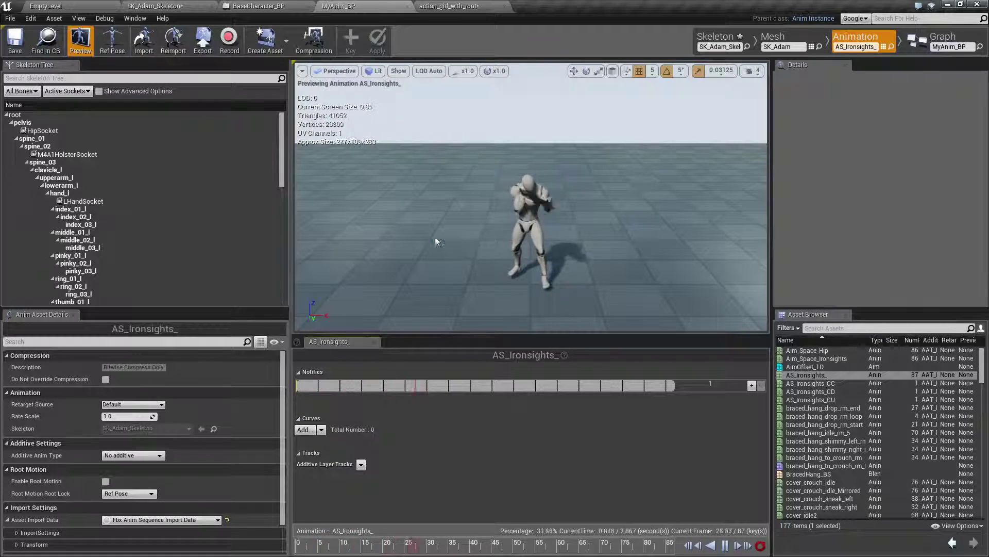
click(57, 7)
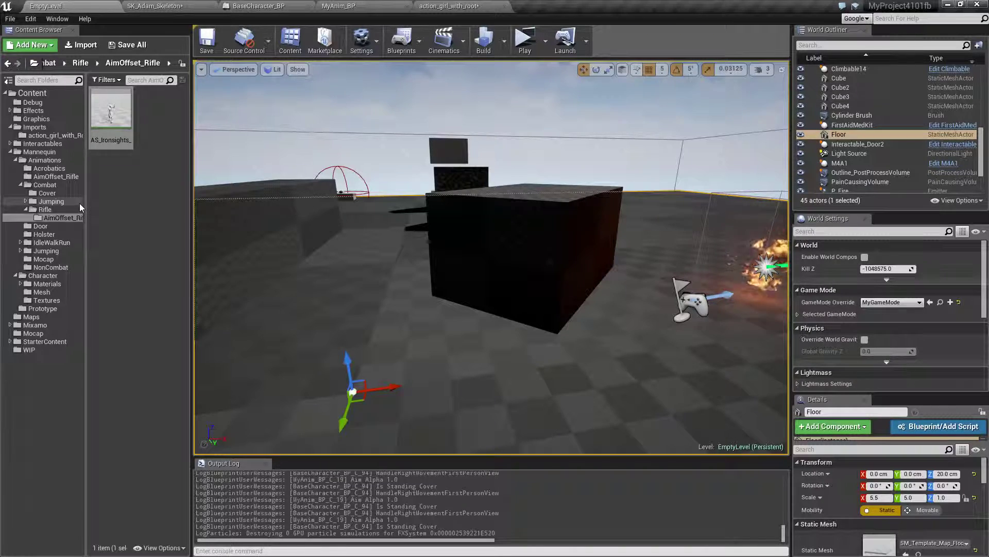
click(41, 177)
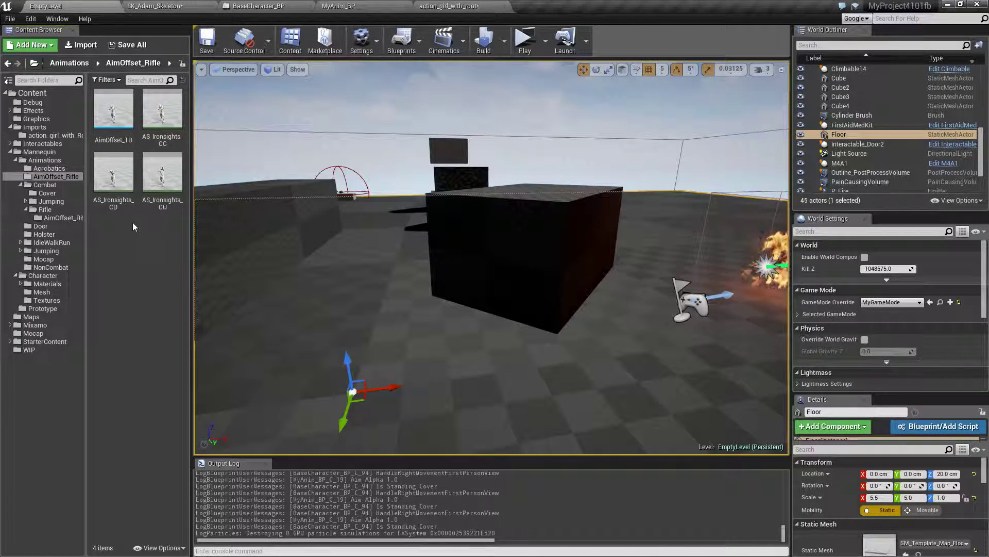
double_click(116, 118)
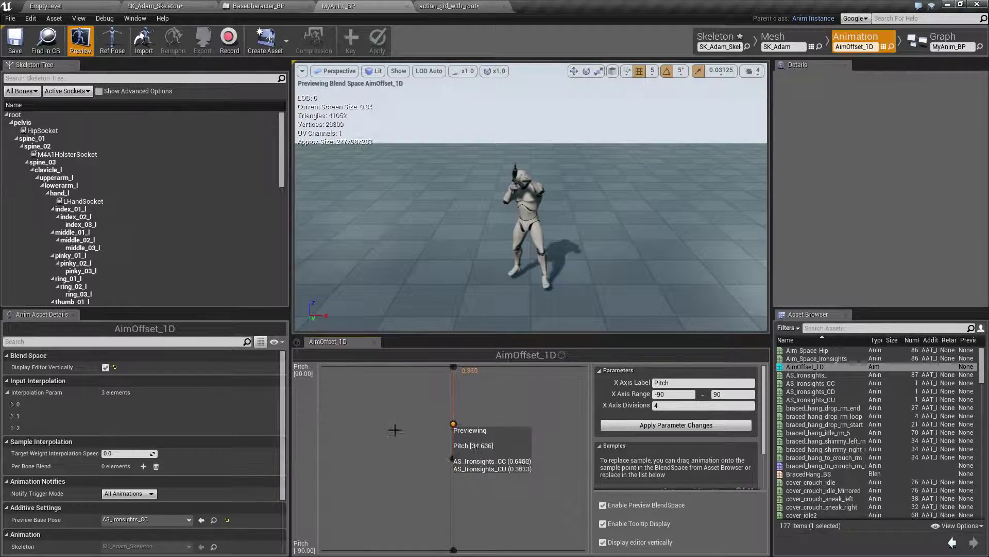
click(54, 6)
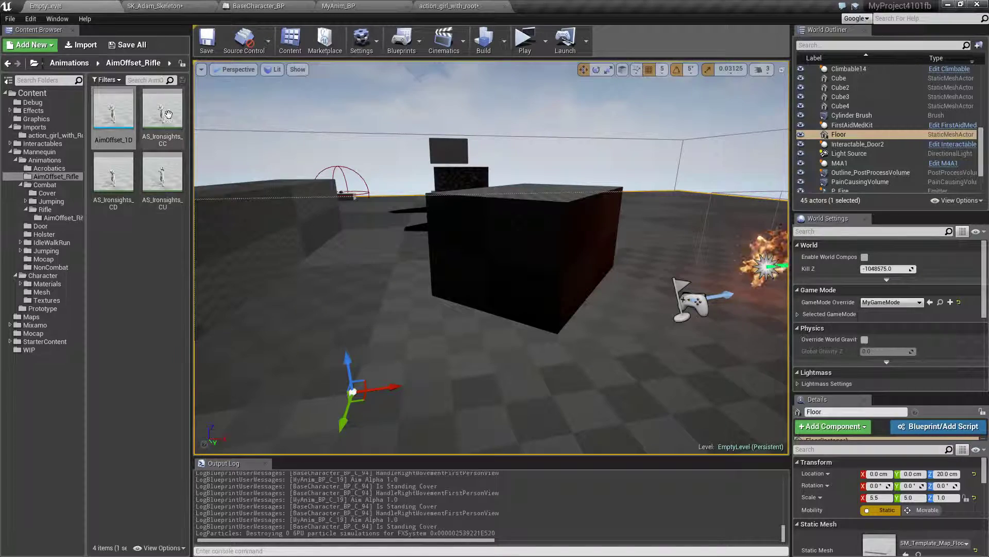
click(55, 218)
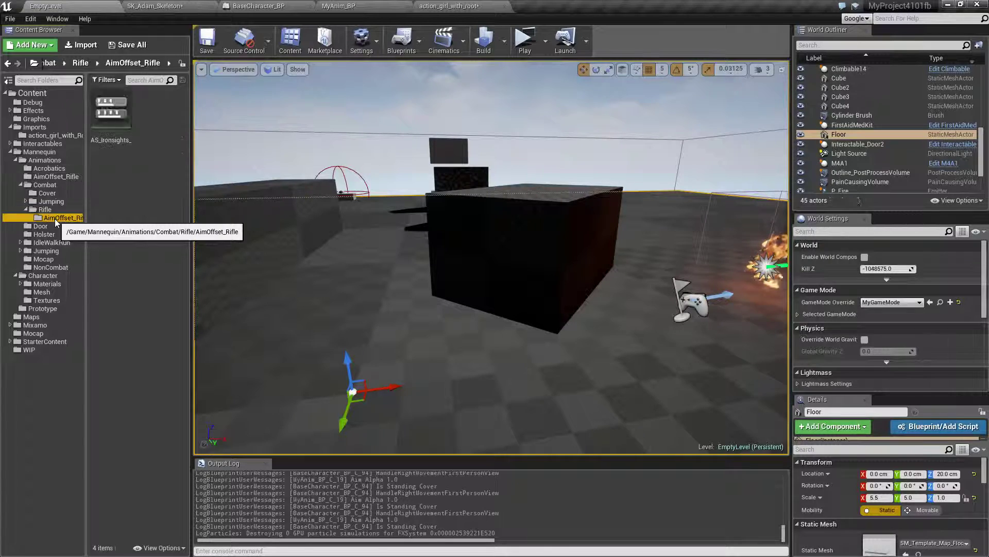
right_click(152, 113)
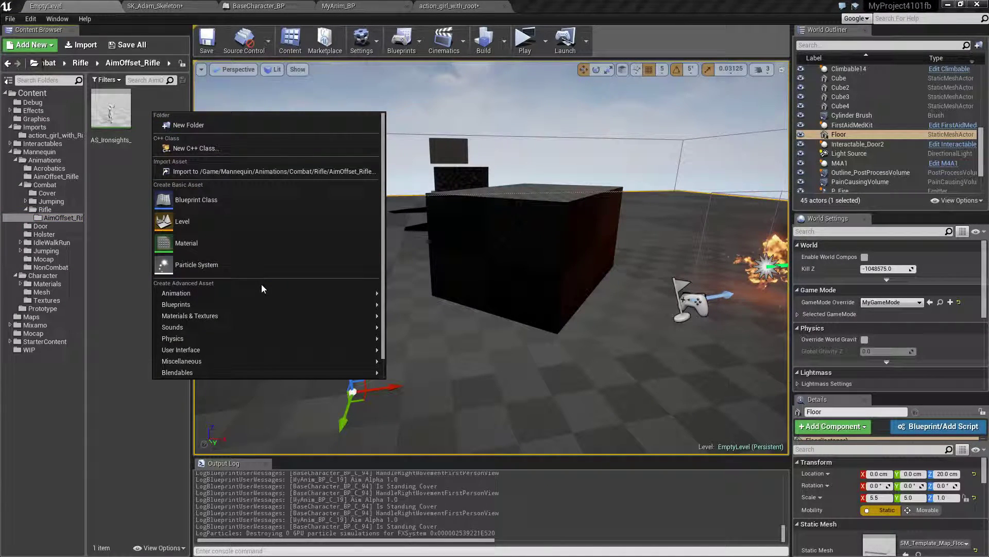
mouse_move(243, 292)
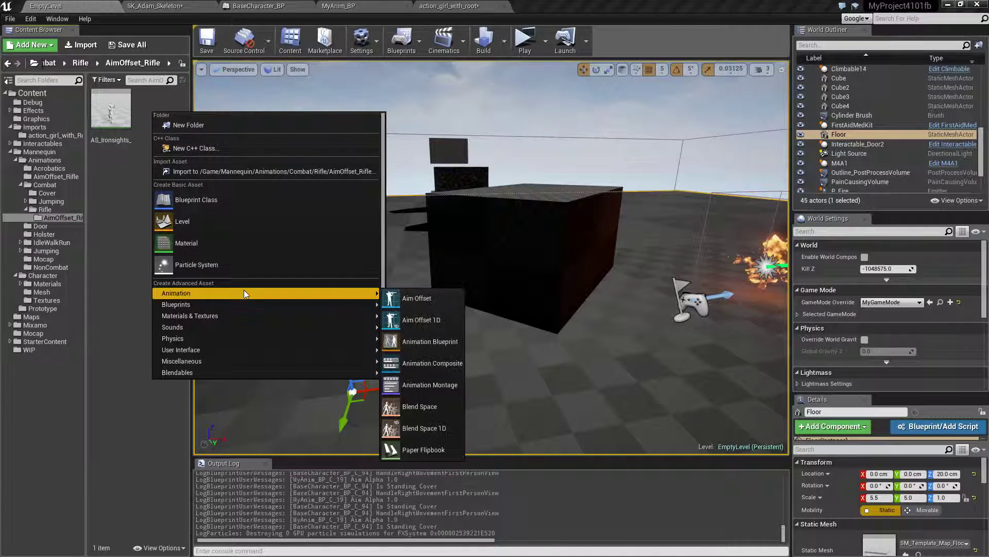
click(426, 298)
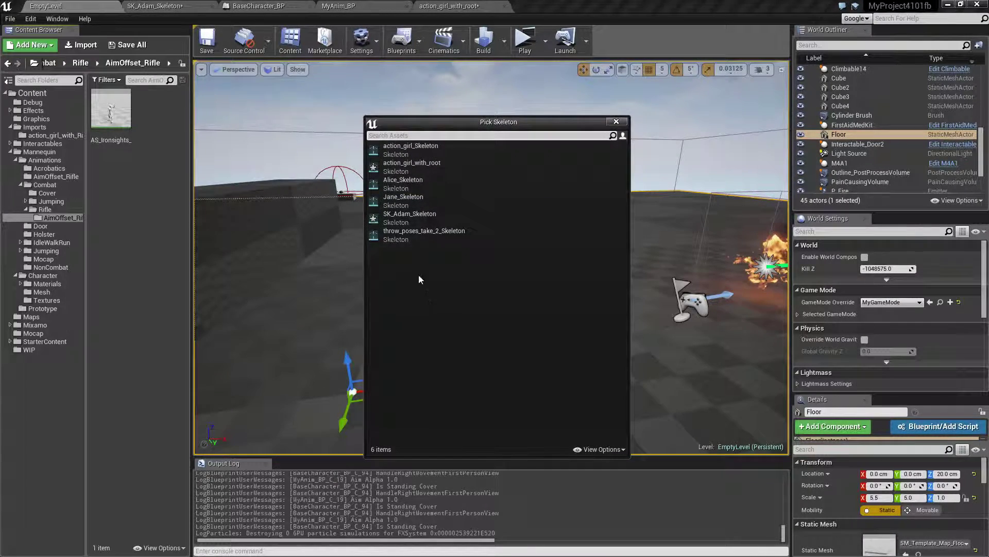
click(413, 233)
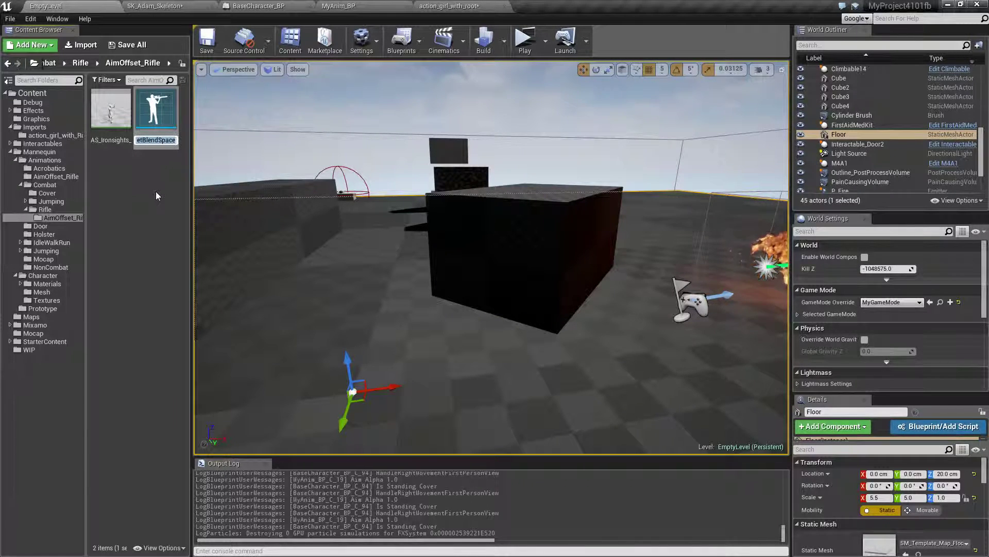
text(AS)
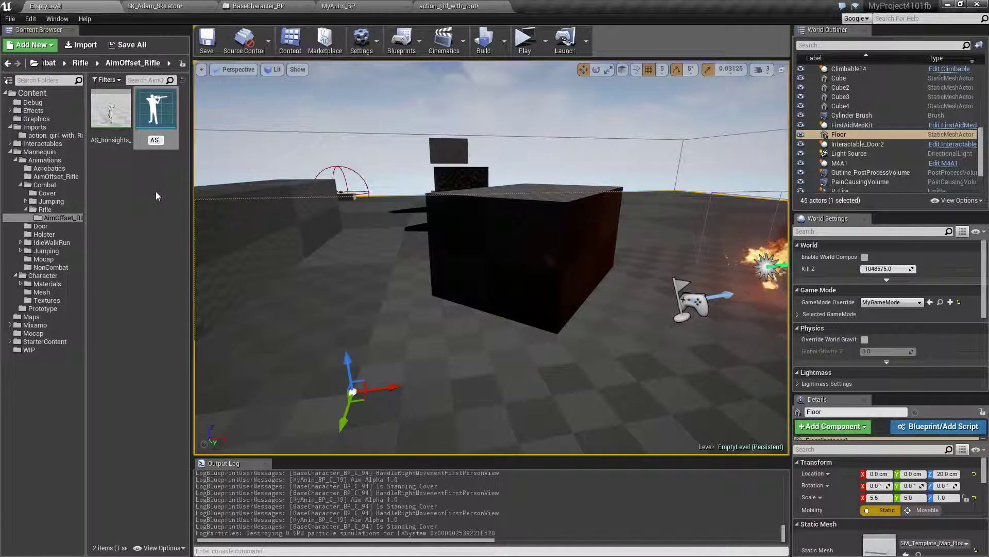
text(_)
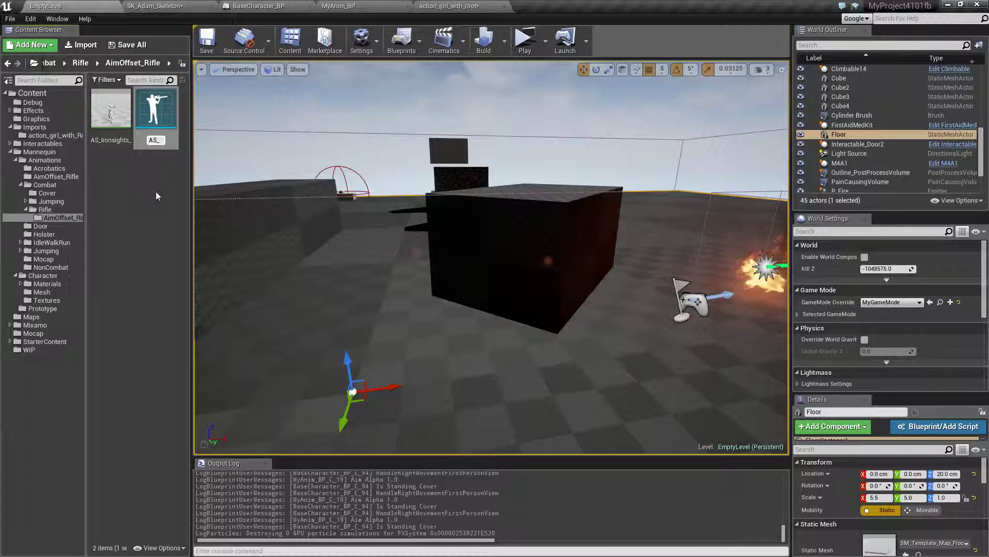
key(Escape)
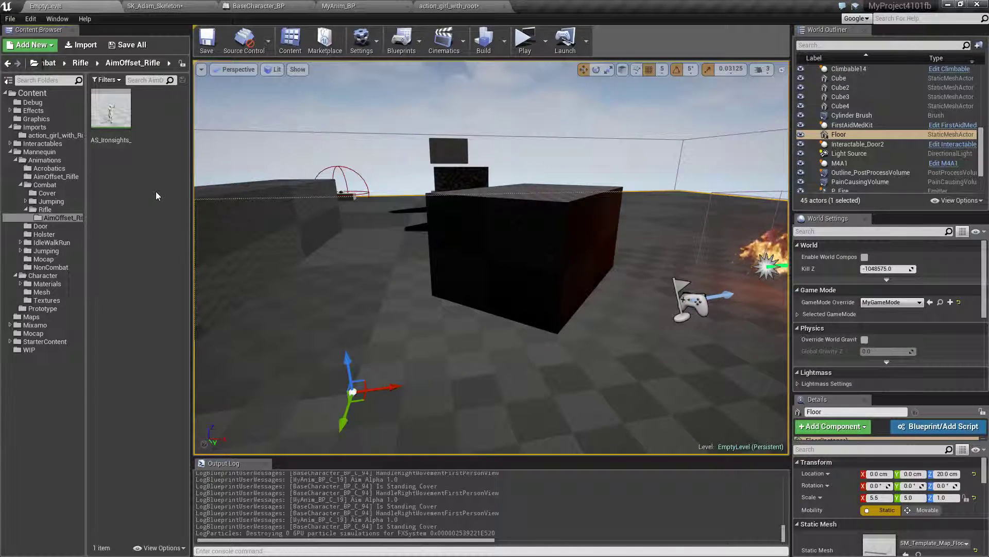
Step: Create an Aim Offset for SK_Adam_Skeleton in the Combat/Rifle/AimOffset_Rifle folder and name it AS_Ironsight_2D
right_click(162, 115)
mouse_move(232, 297)
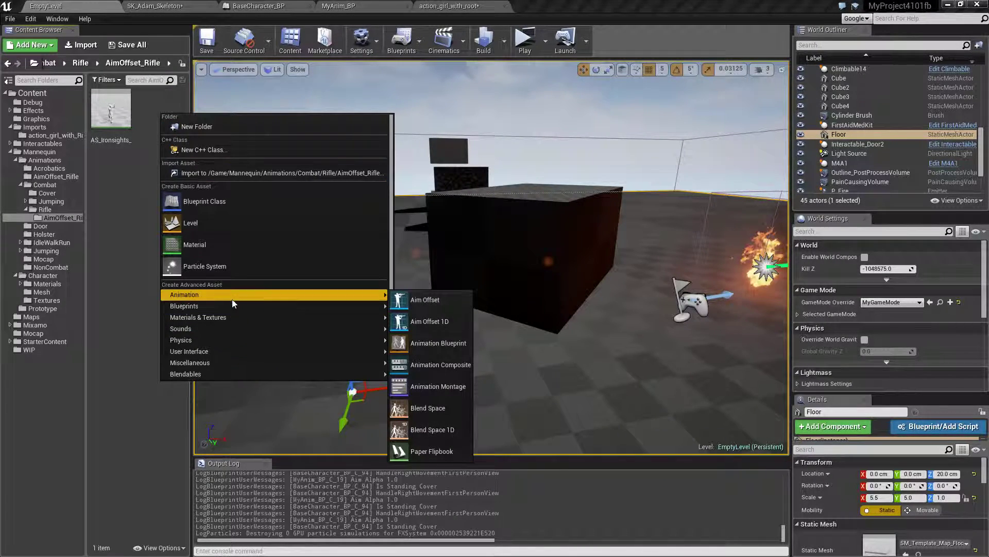
click(437, 302)
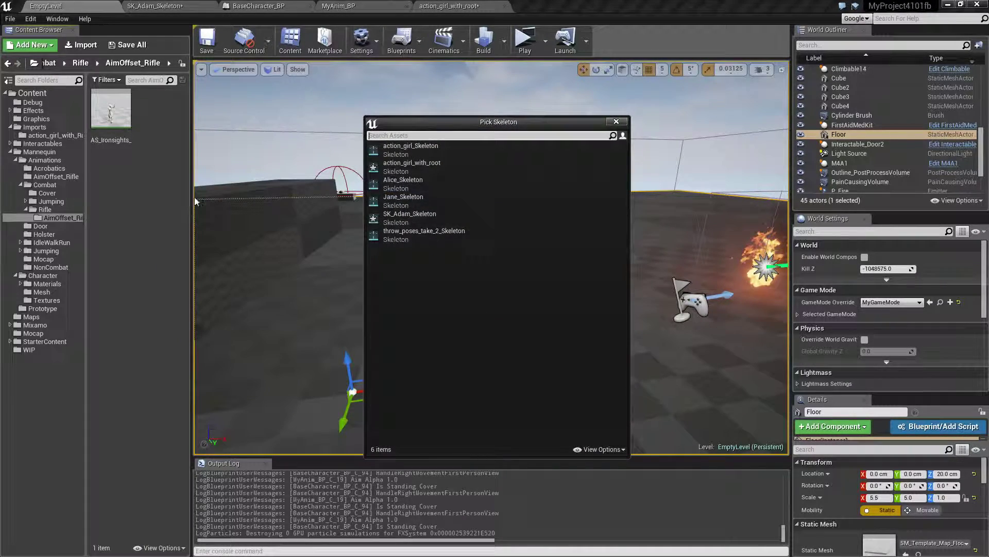
click(441, 215)
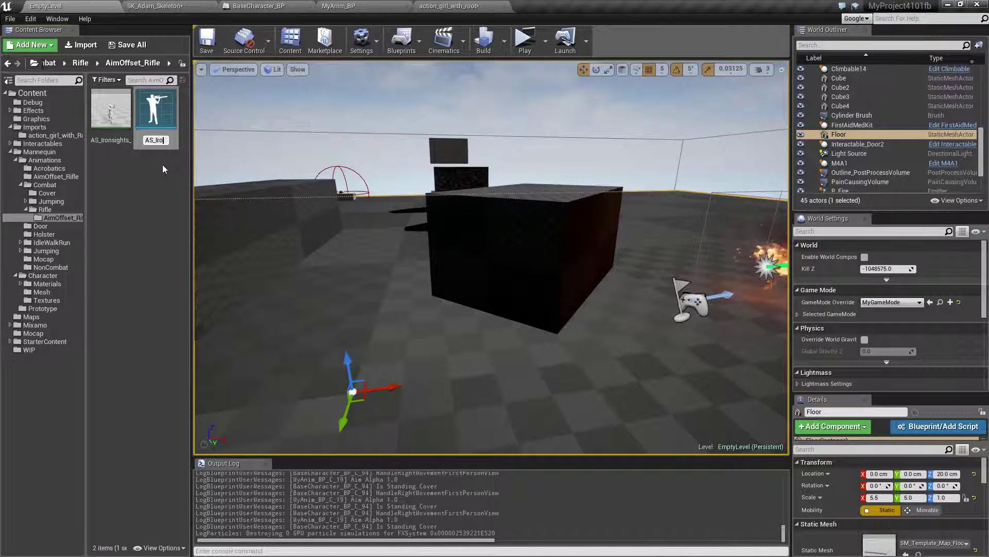
text(AS_Ironsights)
key(BackSpace)
text(_)
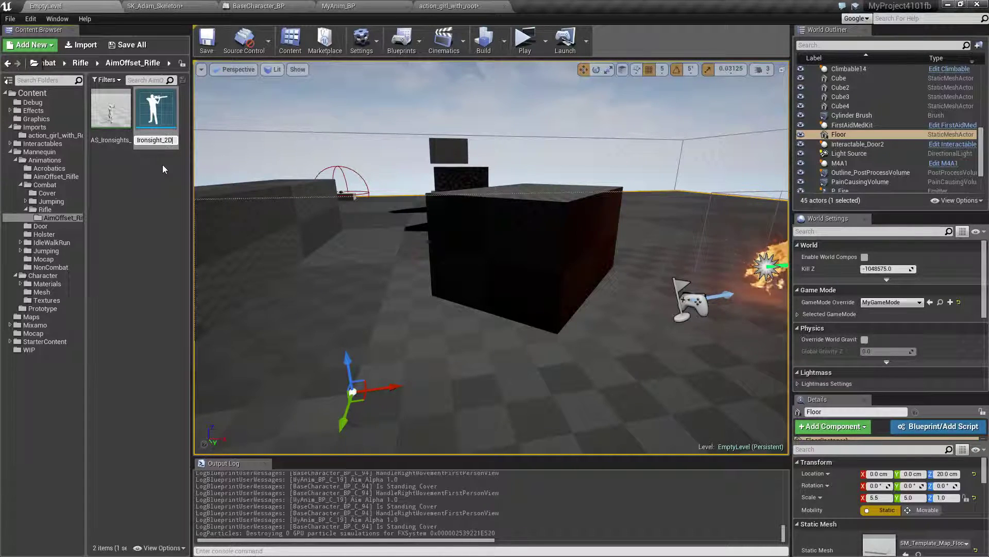
text(2D)
key(Return)
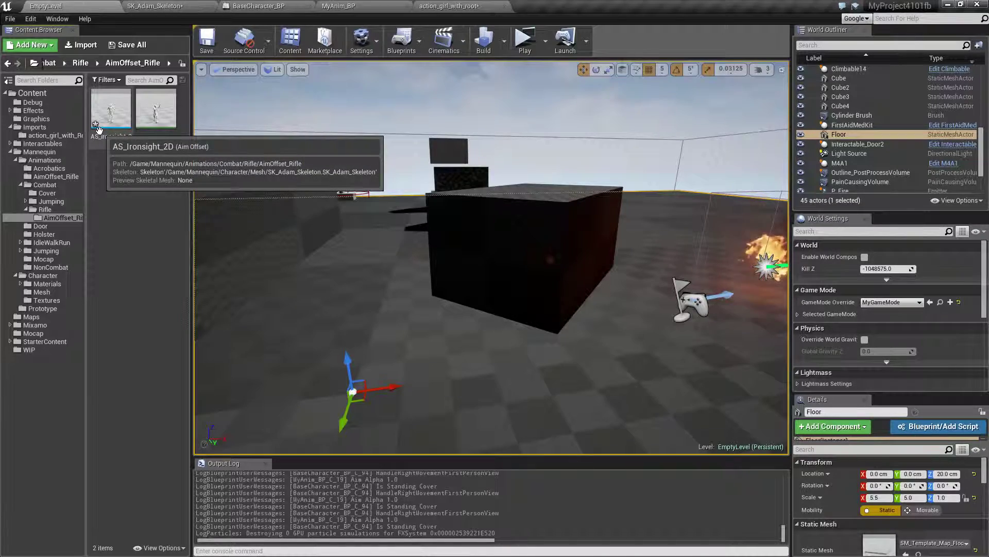
Step: Compare the new AS_Ironsight_2D aim offset with the axis parameters of the existing AimOffset_1D
click(67, 176)
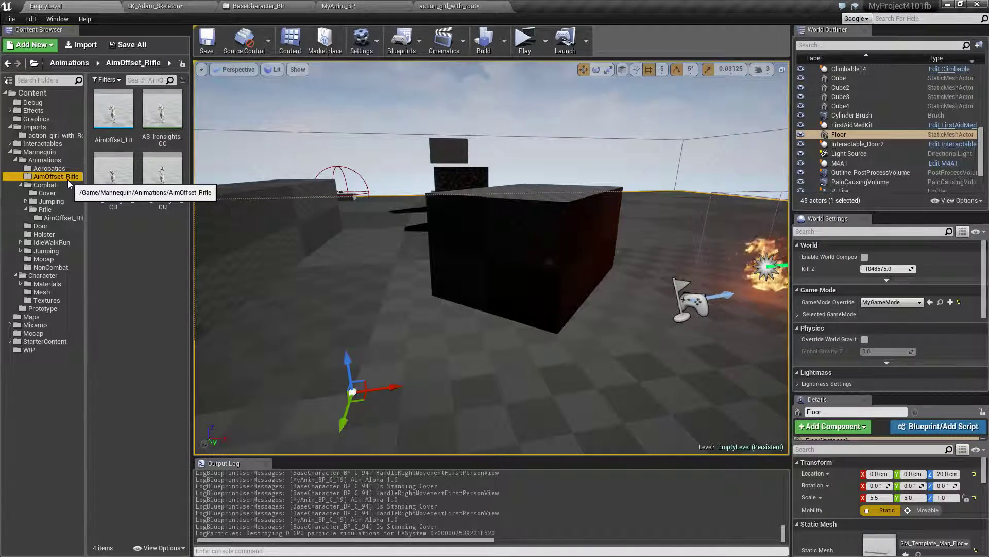
click(66, 216)
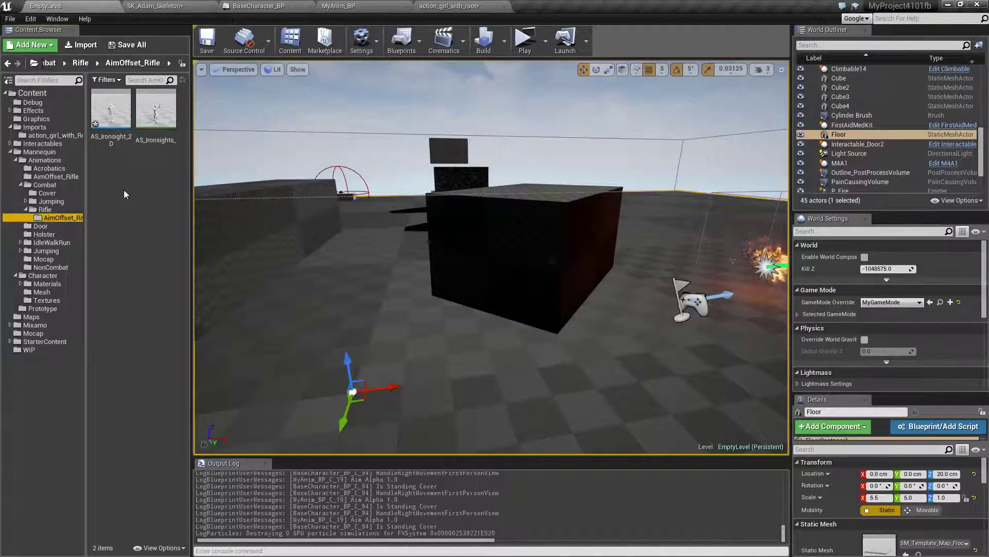
double_click(113, 126)
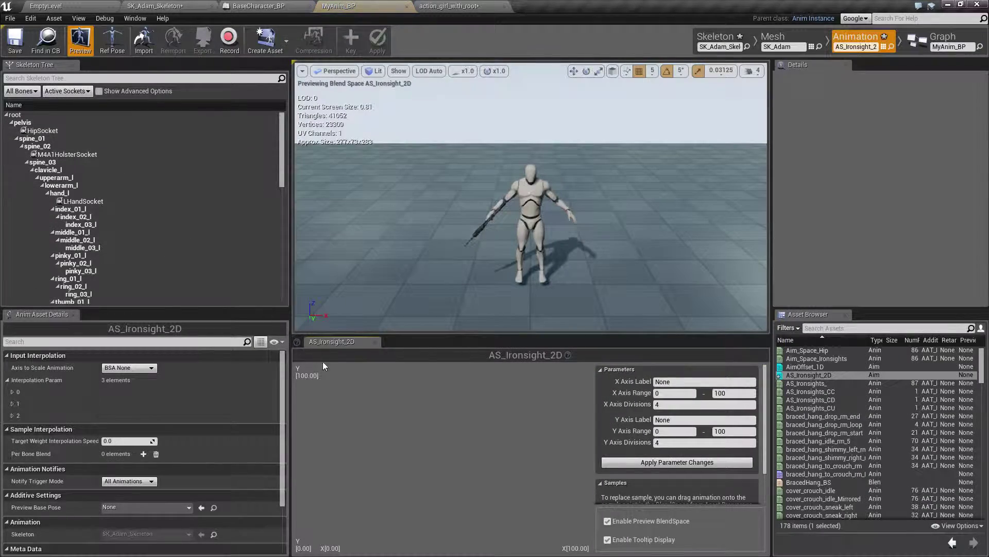
click(94, 6)
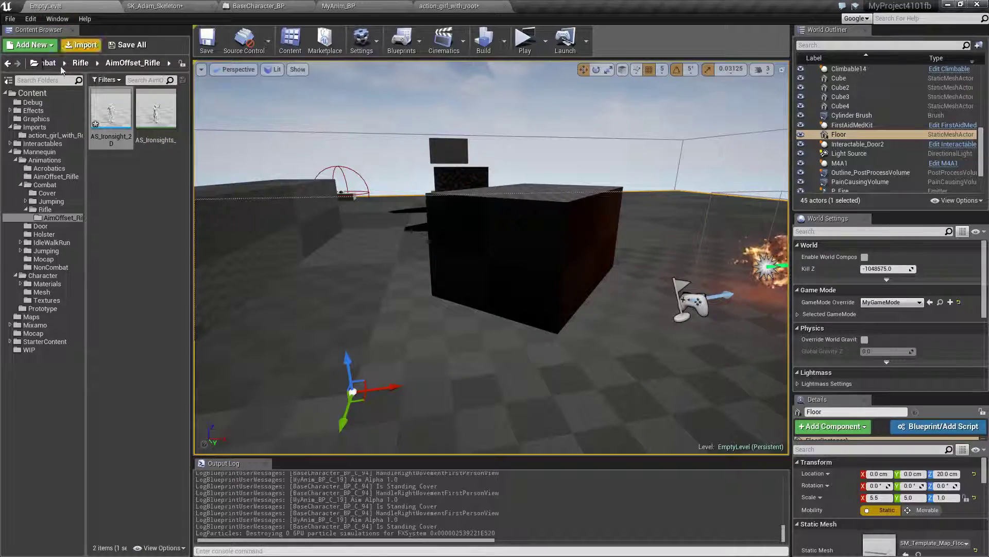
click(56, 176)
double_click(128, 119)
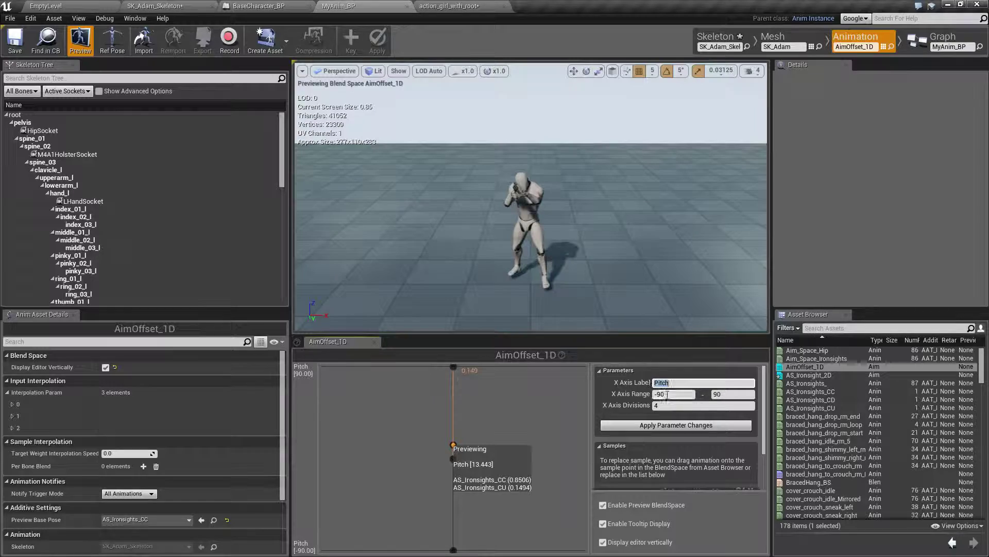
click(46, 5)
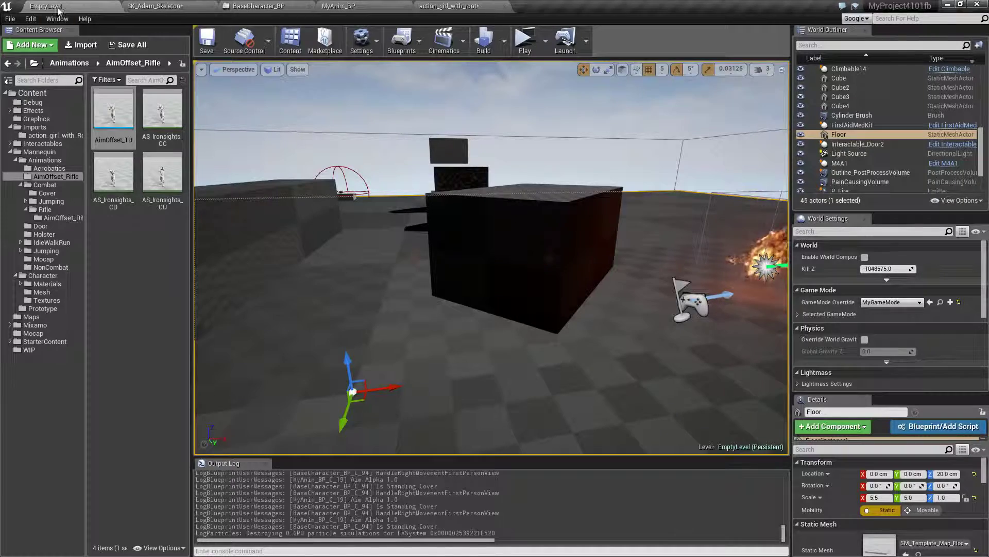
Step: Set AS_Ironsight_2D's X axis to AimYaw and Y axis to AimPitch, each ranging from -90 to 90, and apply the parameters
click(67, 220)
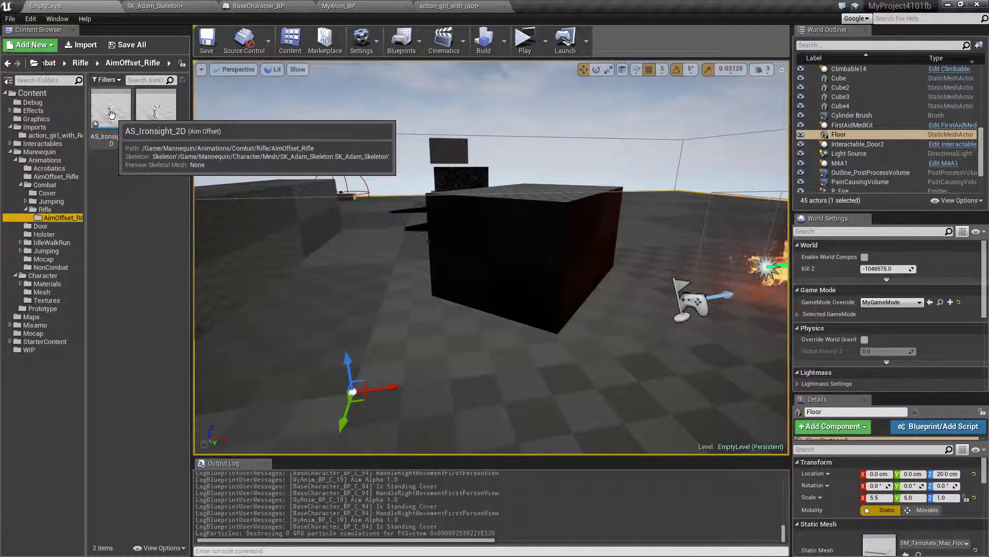
double_click(111, 113)
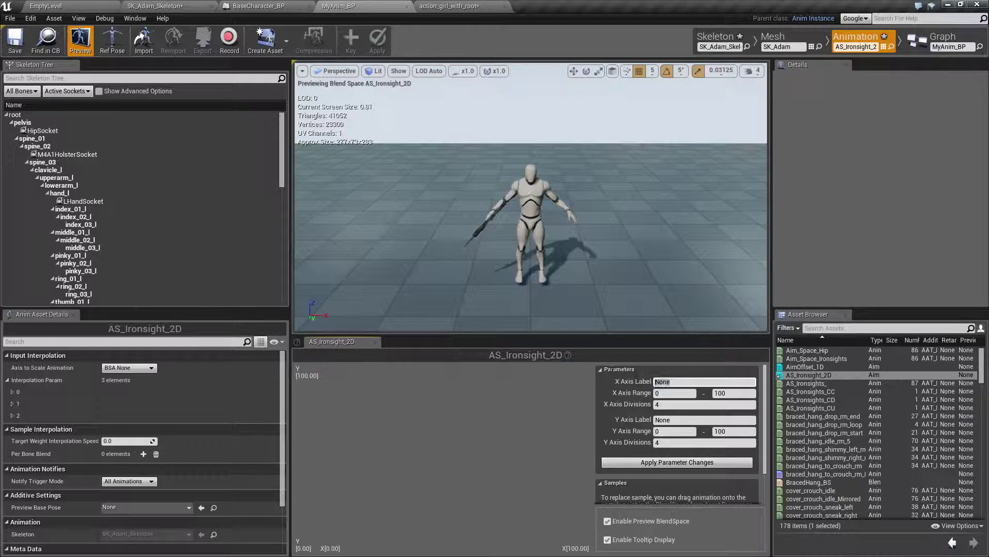
text(AimYaw)
key(Return)
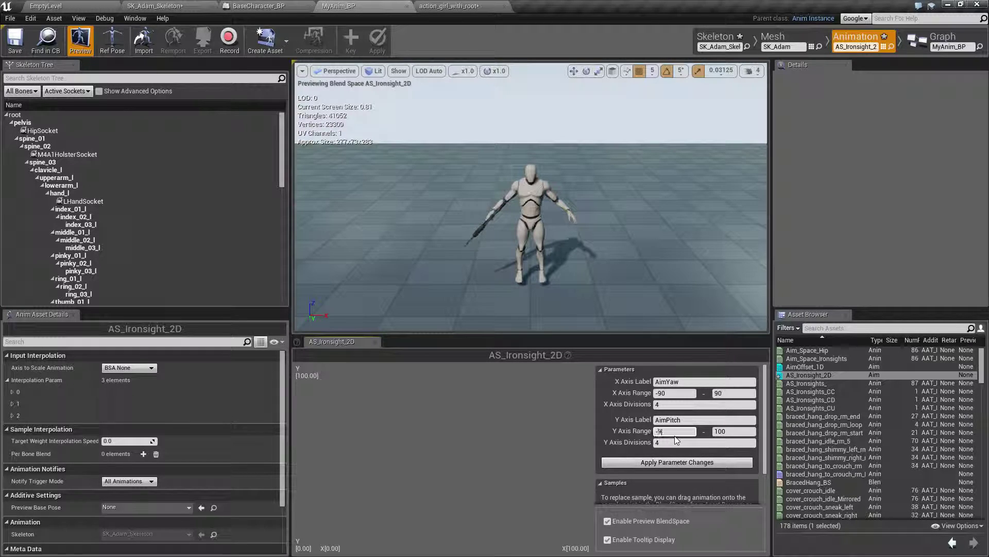
click(663, 464)
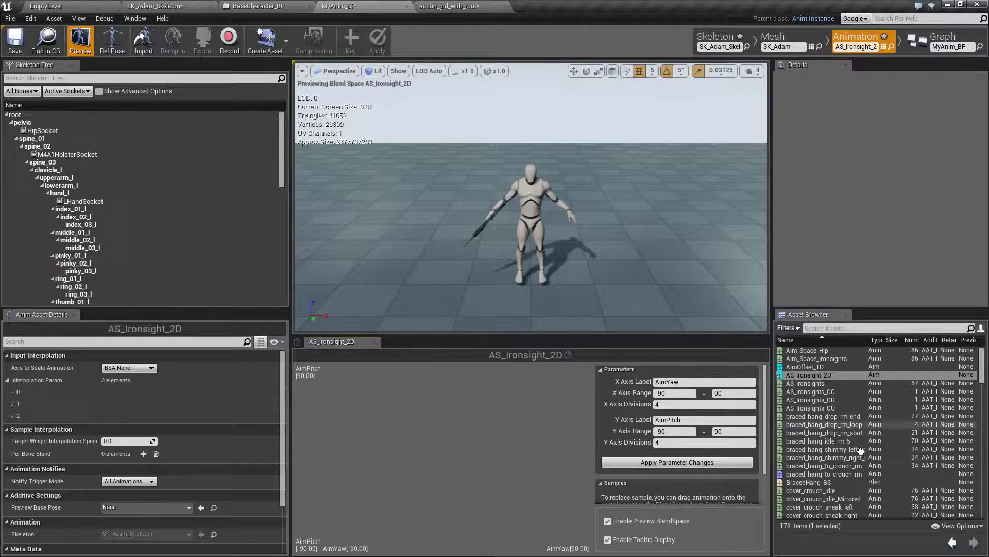
Step: Examine the existing AS_Ironsights_CC pose asset and preview the full AS_Ironsights_ animation from the Combat/Rifle/AimOffset_Rifle folder
mouse_move(802, 394)
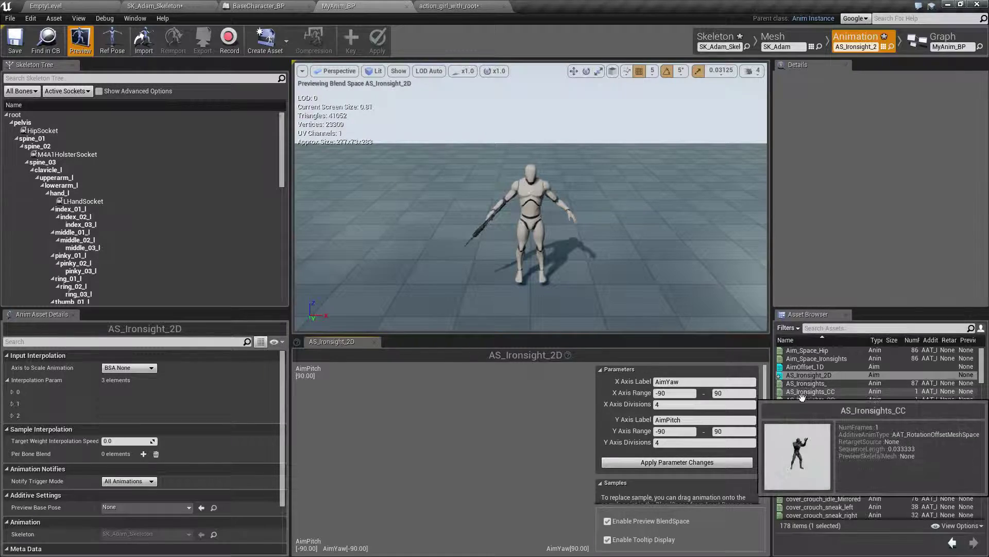
mouse_move(826, 410)
click(66, 5)
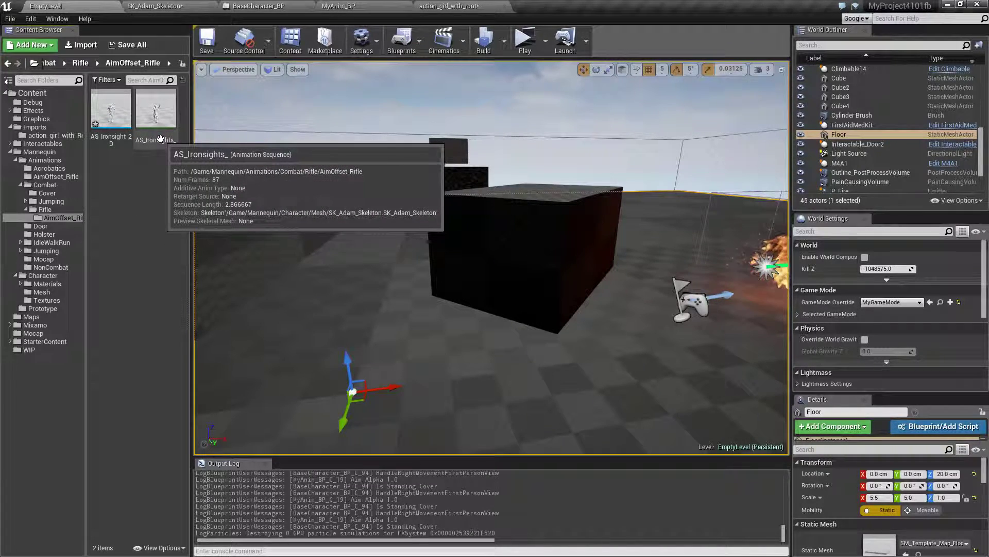
click(151, 123)
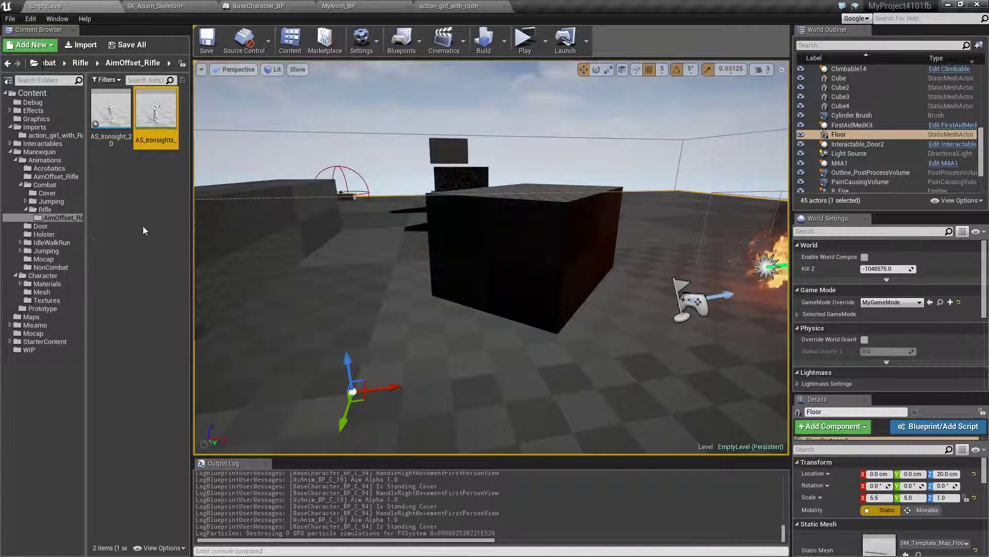
mouse_move(165, 134)
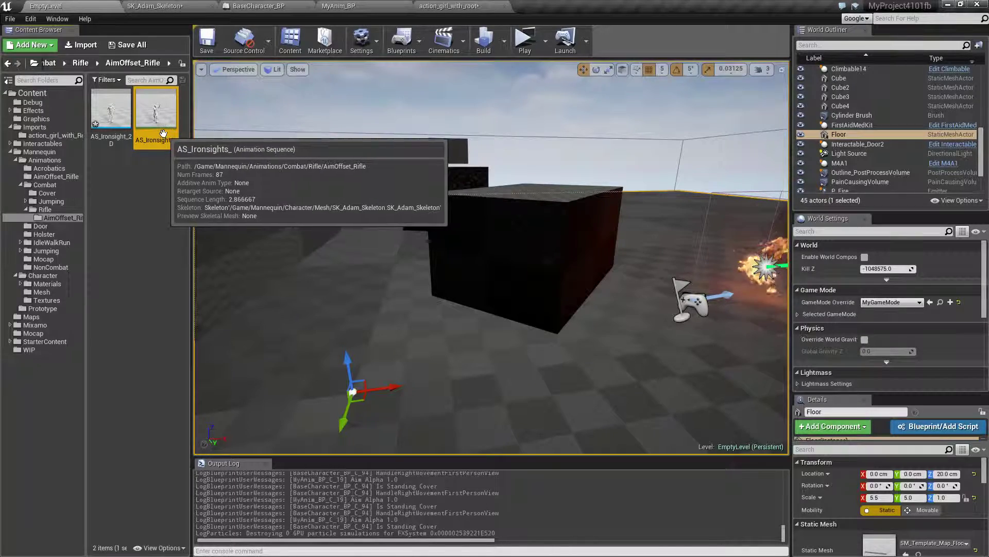
double_click(165, 134)
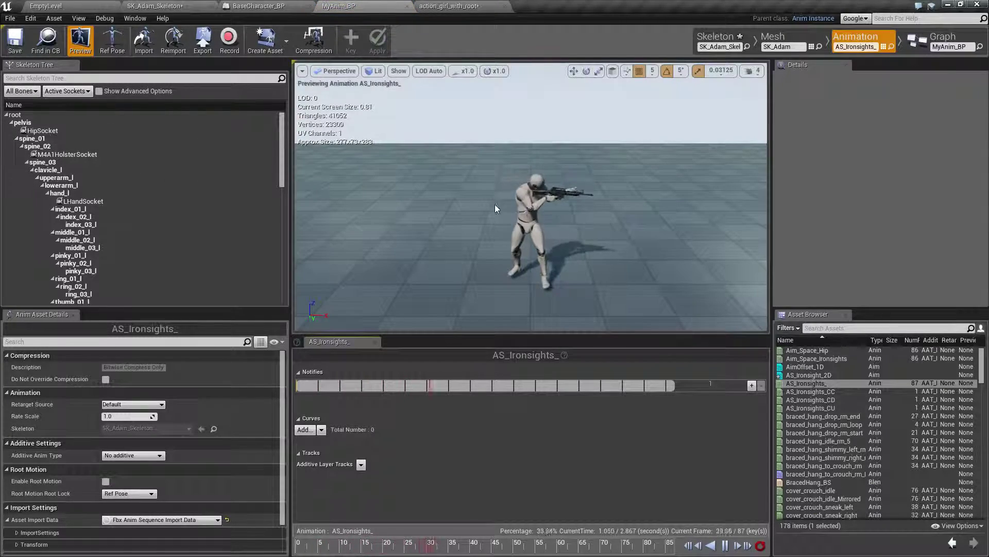
Step: Duplicate the AS_Ironsights_ animation repeatedly in the Combat/Rifle/AimOffset_Rifle folder, making copies AS_Ironsights_2 through AS_Ironsights_9
click(53, 7)
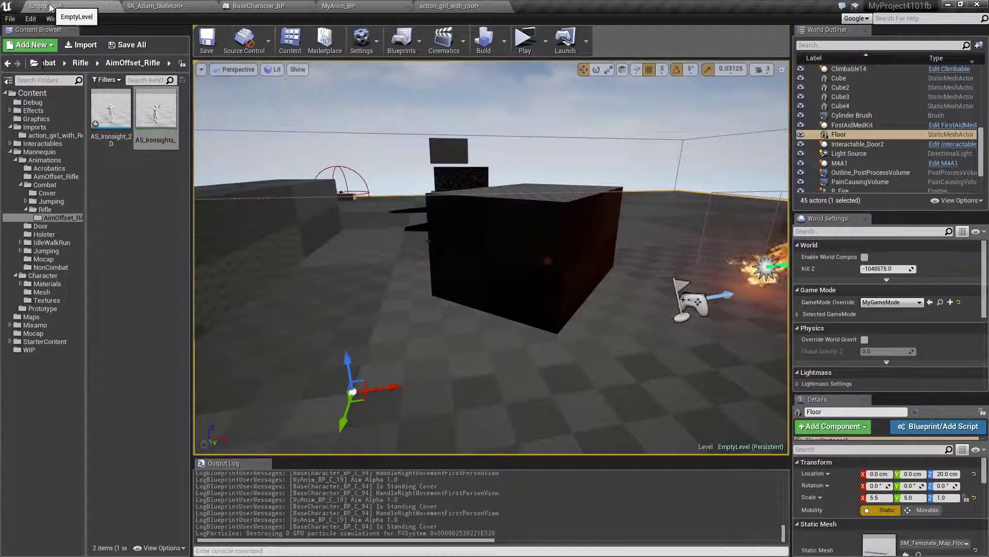
right_click(166, 118)
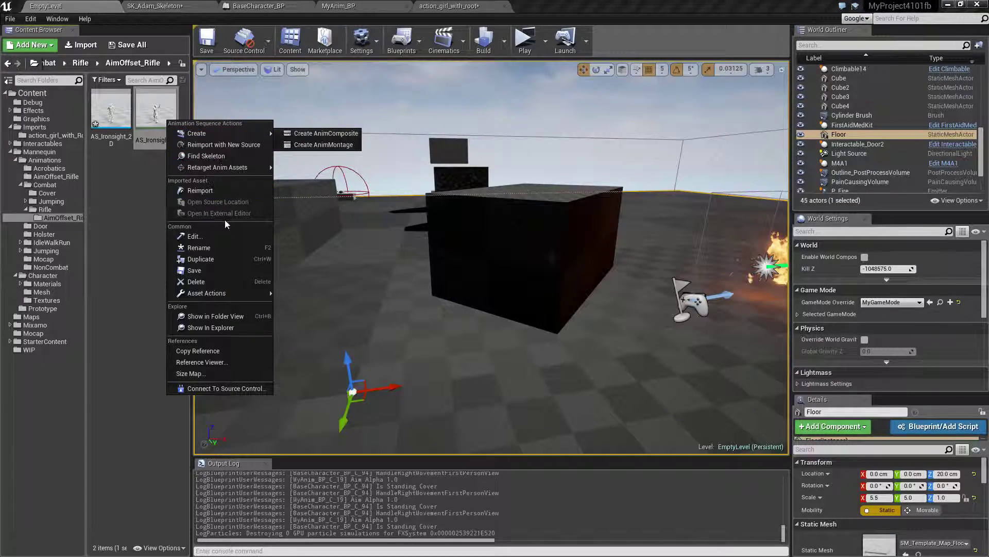
click(211, 257)
key(Return)
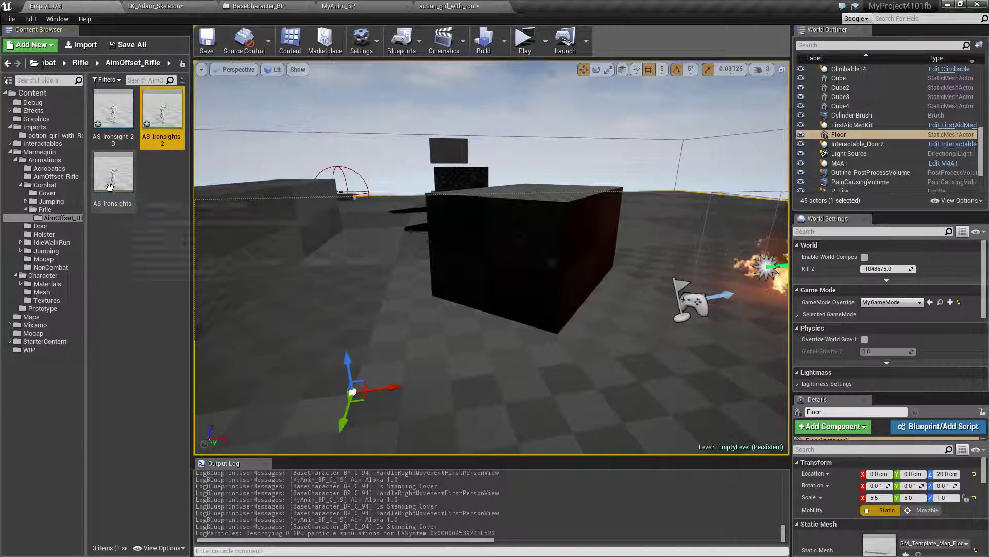
right_click(112, 187)
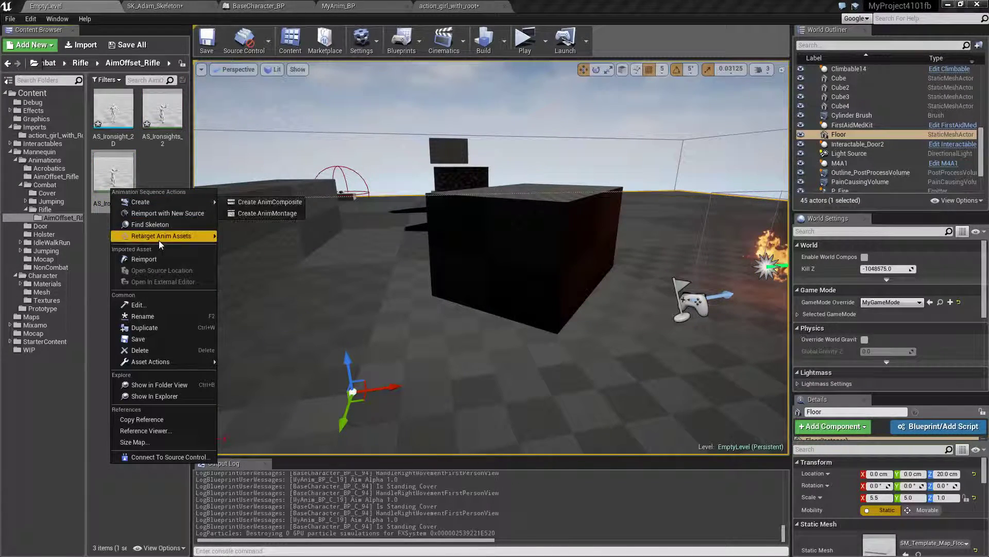
click(142, 328)
key(Return)
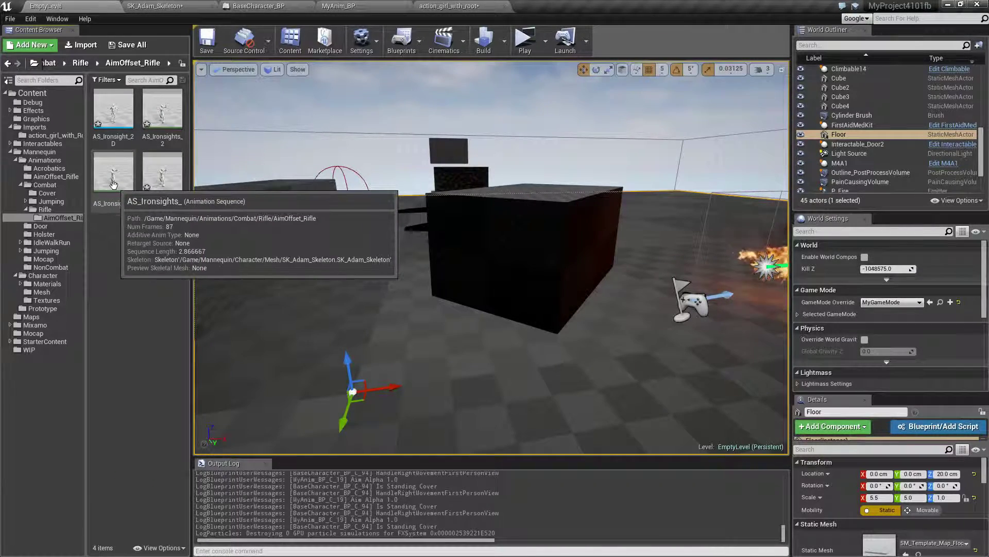
right_click(113, 184)
click(148, 328)
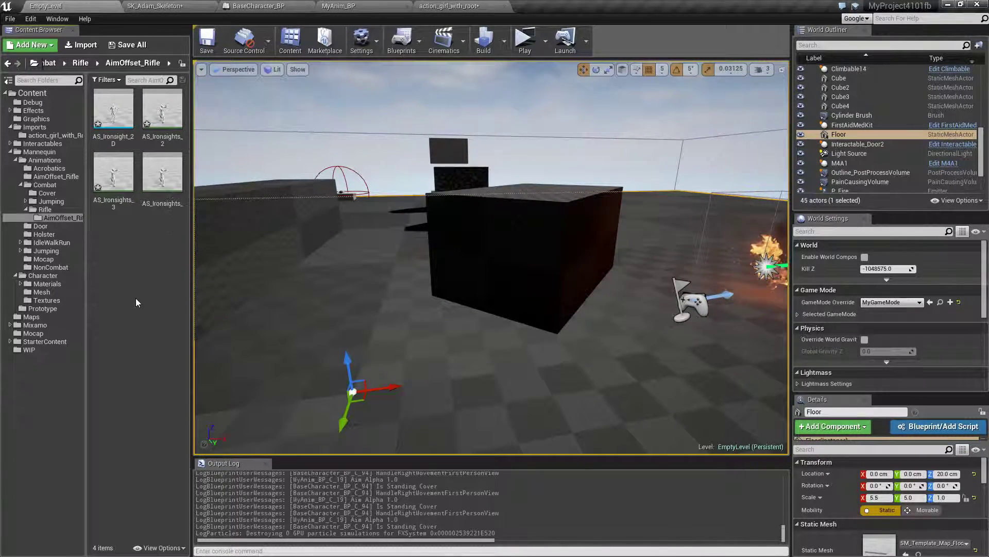
right_click(121, 189)
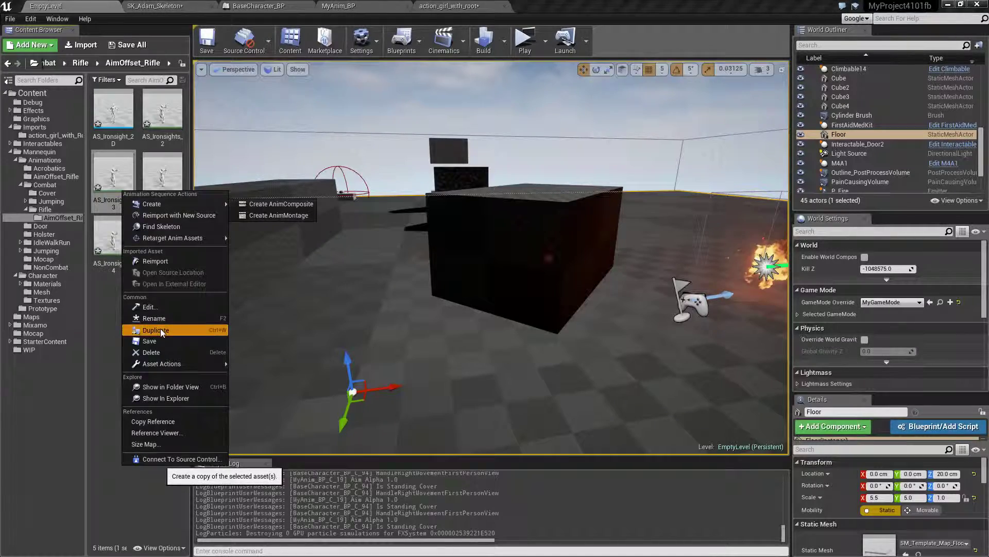
click(157, 328)
click(116, 243)
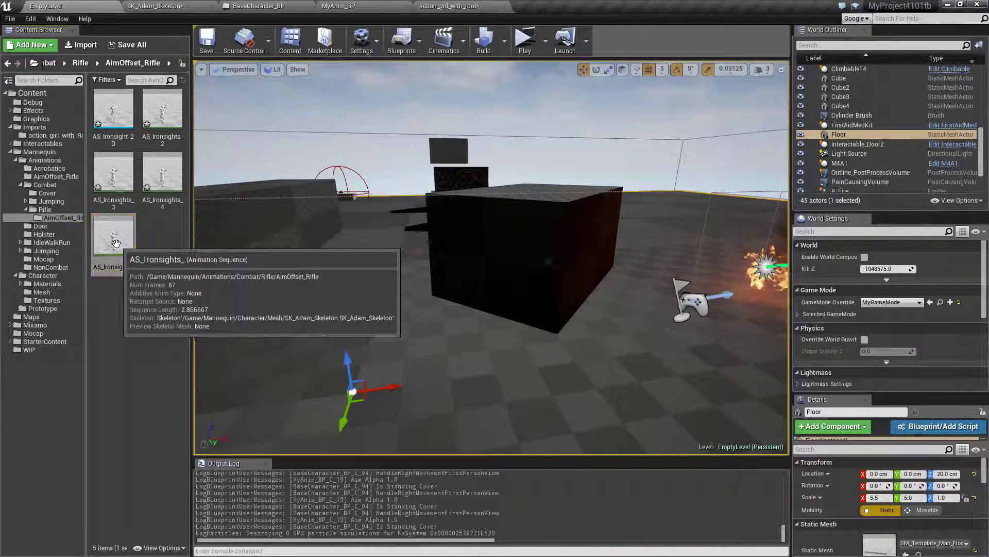
right_click(116, 244)
click(149, 379)
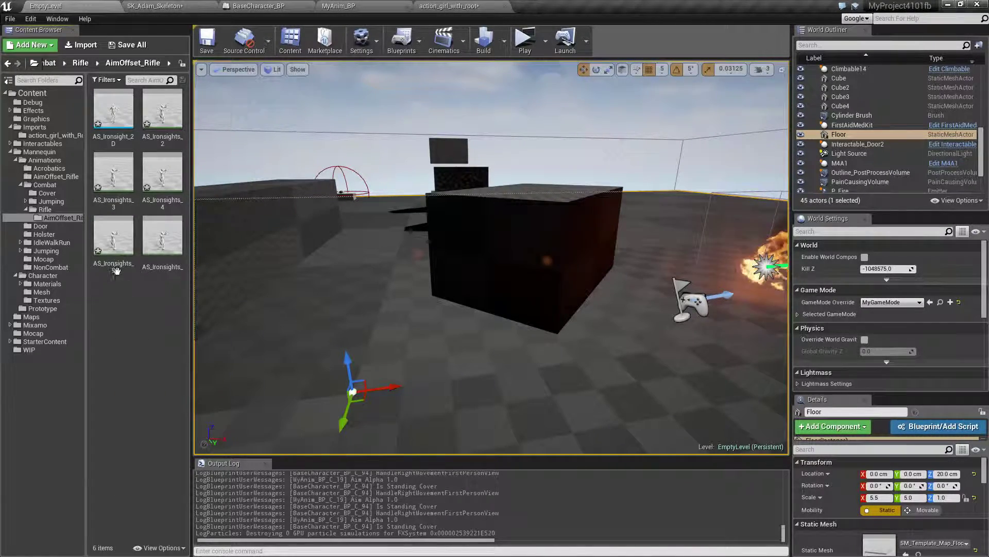
right_click(117, 243)
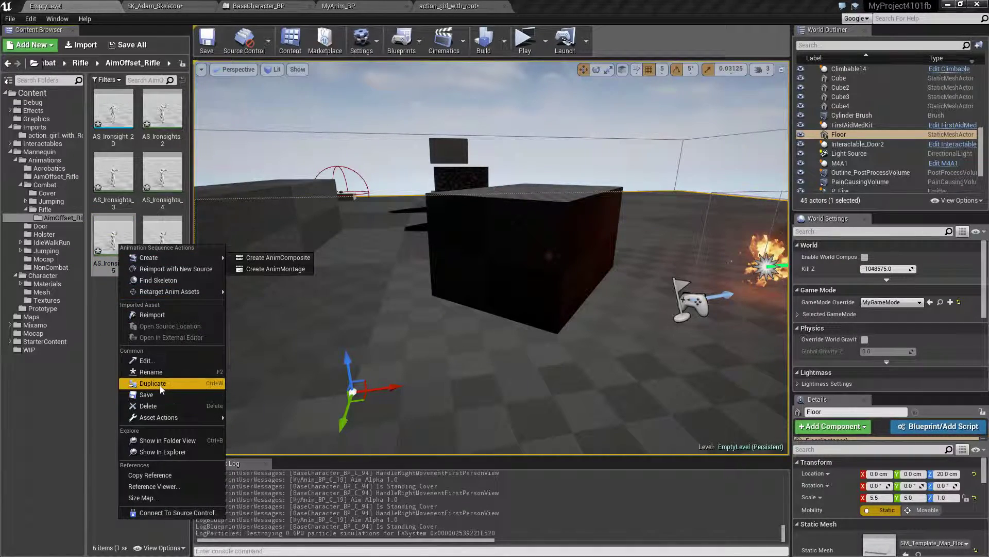
click(160, 384)
right_click(129, 253)
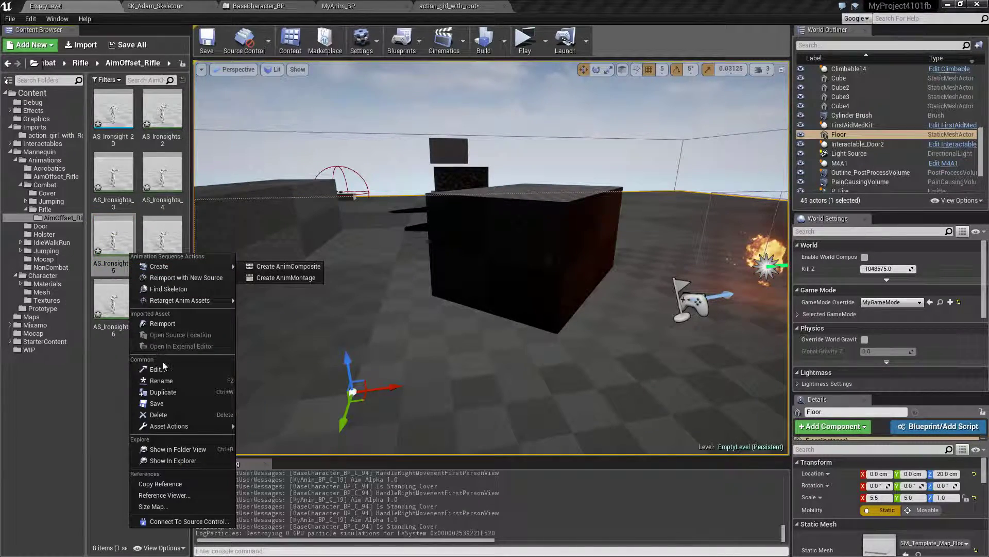
click(175, 391)
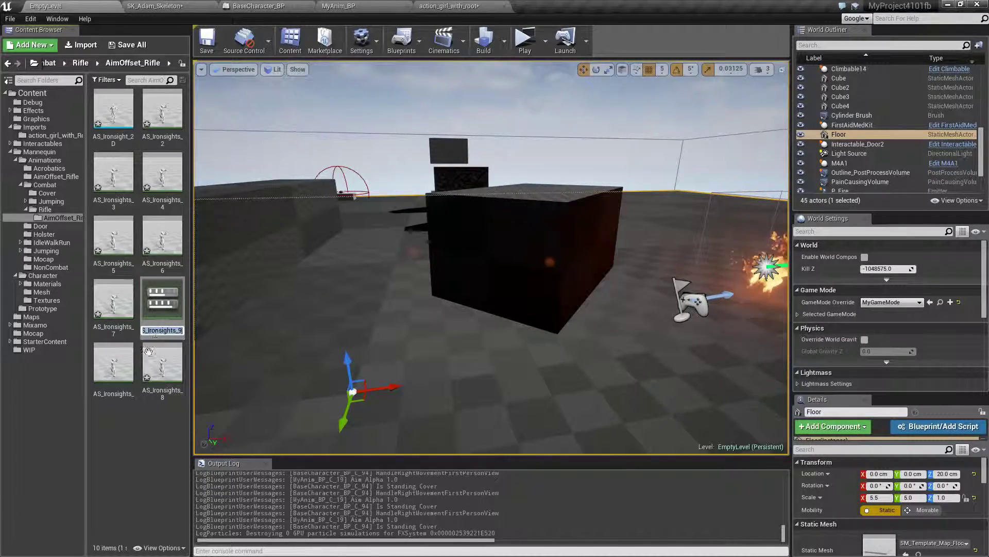
click(123, 368)
Step: Delete the accidental Floor2 copy from the level and keep the original Floor
key(ctrl+w)
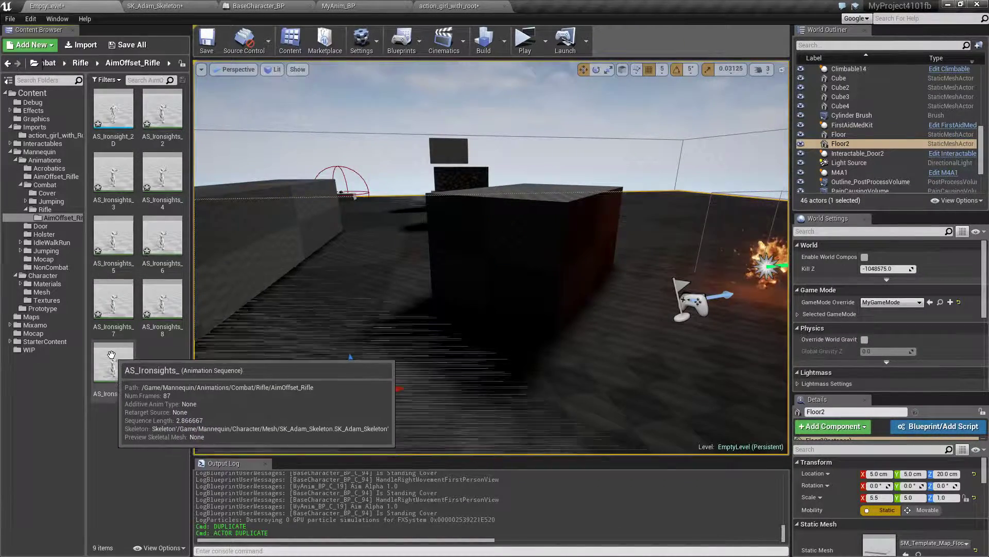
click(235, 378)
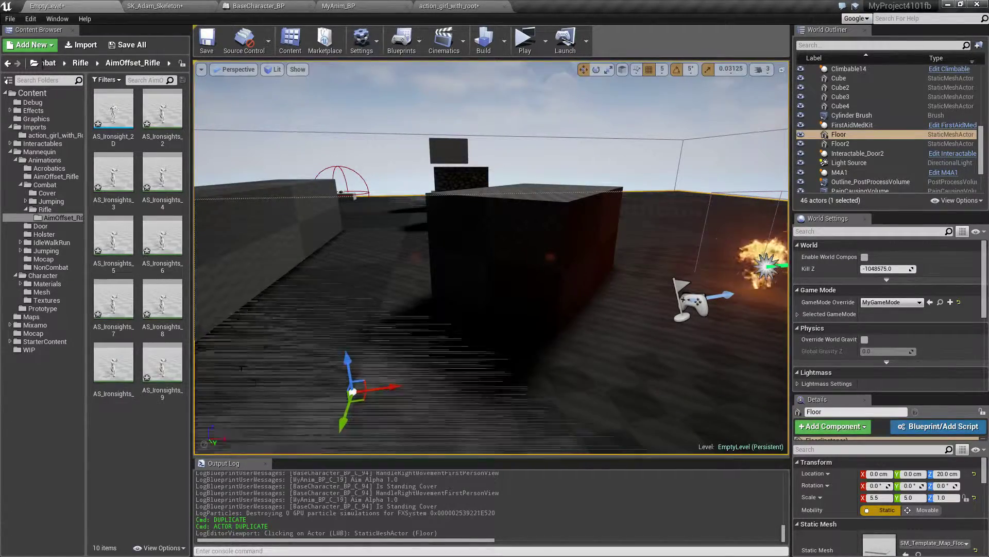
key(f)
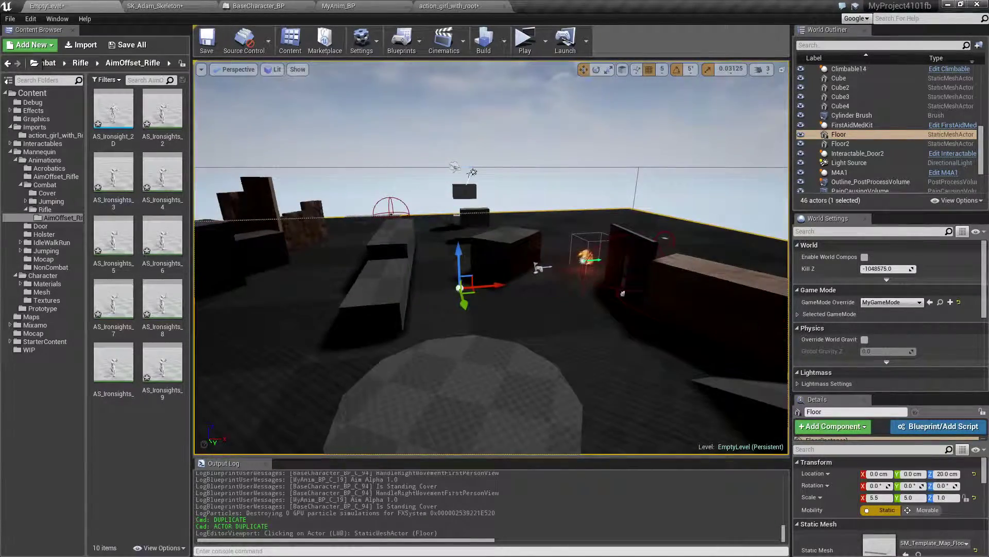
key(ctrl+z)
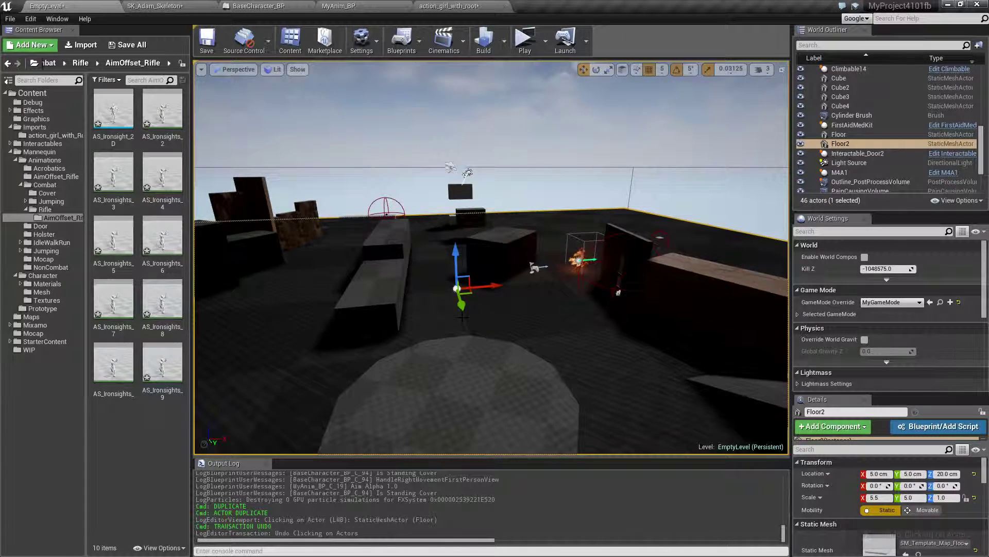
key(Delete)
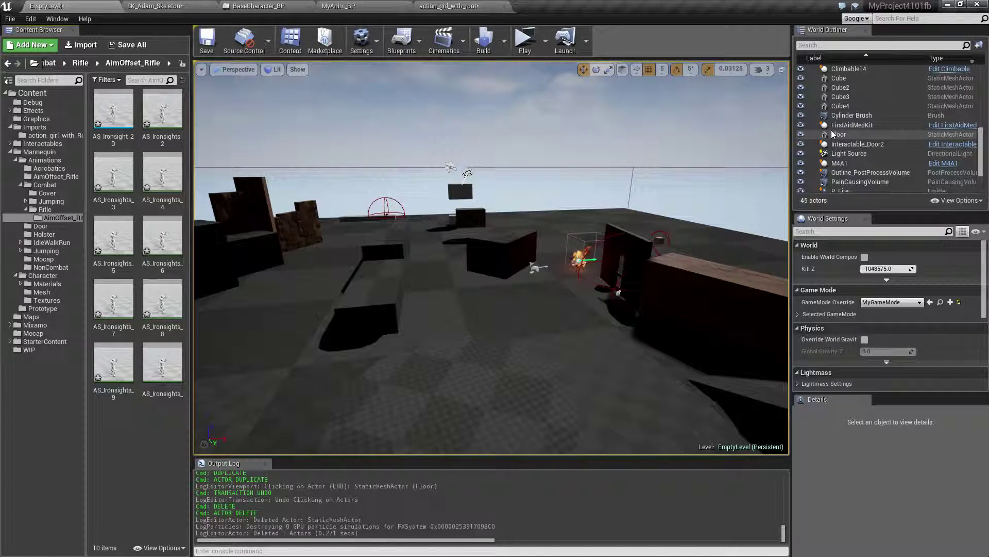
mouse_move(209, 139)
right_down()
mouse_move(213, 196)
mouse_move(211, 150)
right_up()
click(438, 373)
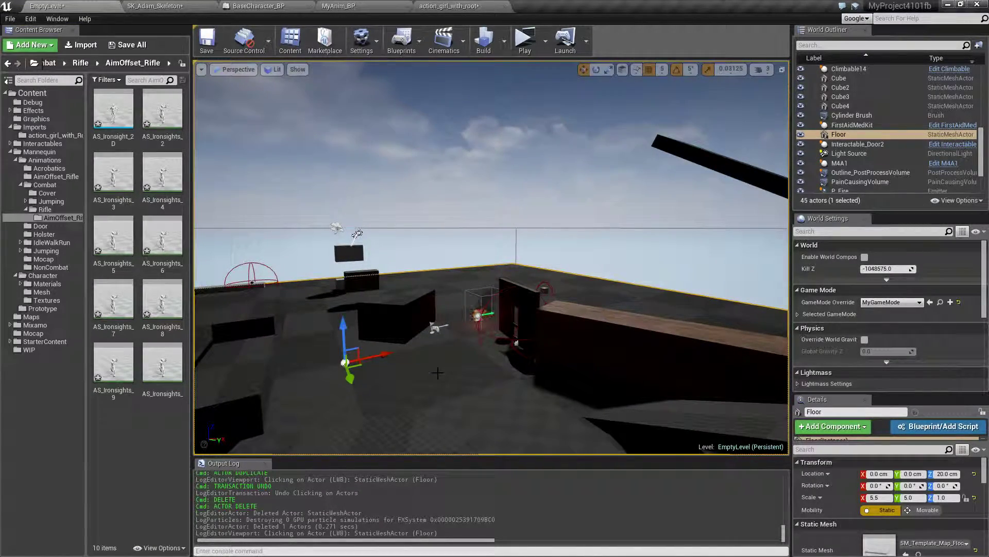
key(f)
Step: Go through the ironsight animation copies and duplicate AS_Ironsights_2 once more as AS_Ironsights_10
click(159, 124)
click(163, 172)
click(162, 236)
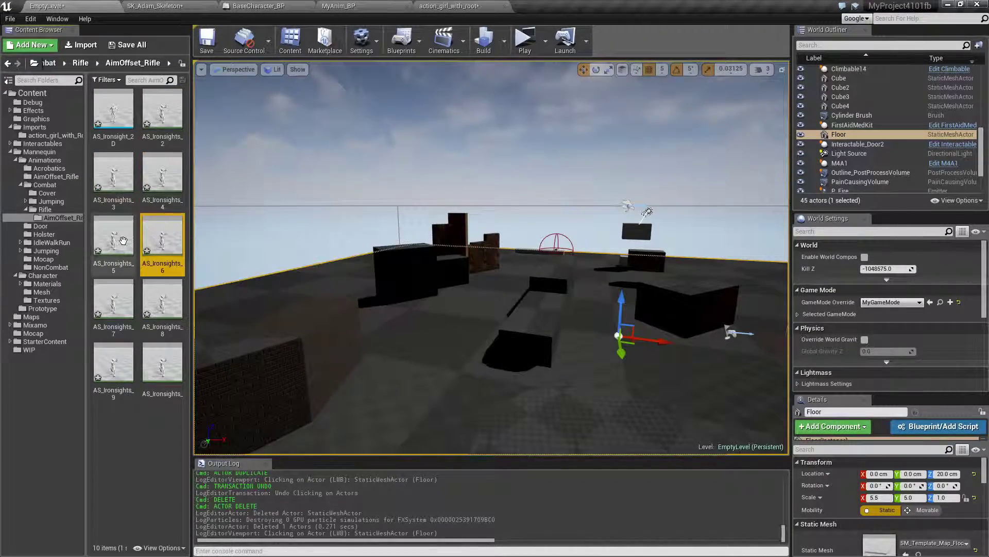
click(113, 298)
click(162, 364)
click(118, 371)
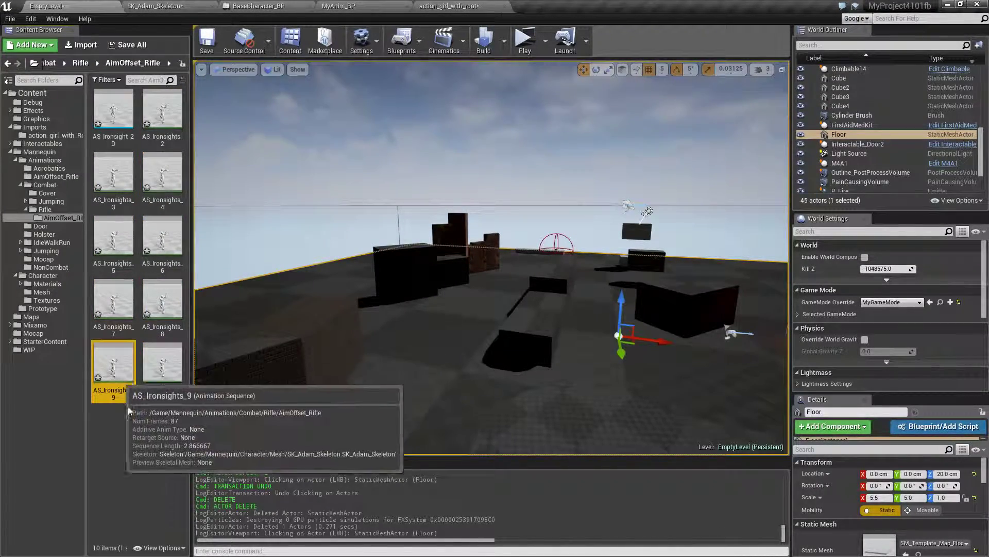
click(165, 114)
key(ctrl+w)
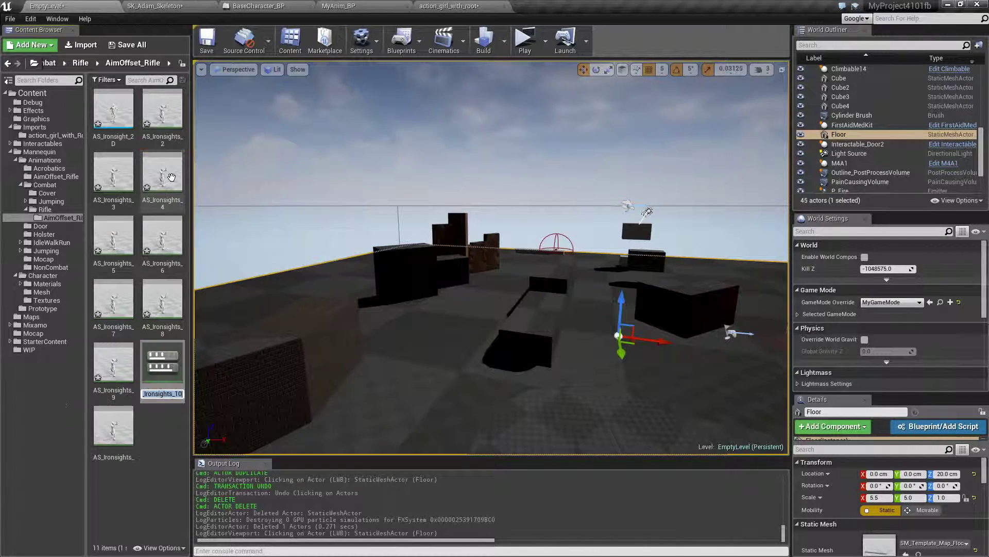
key(Return)
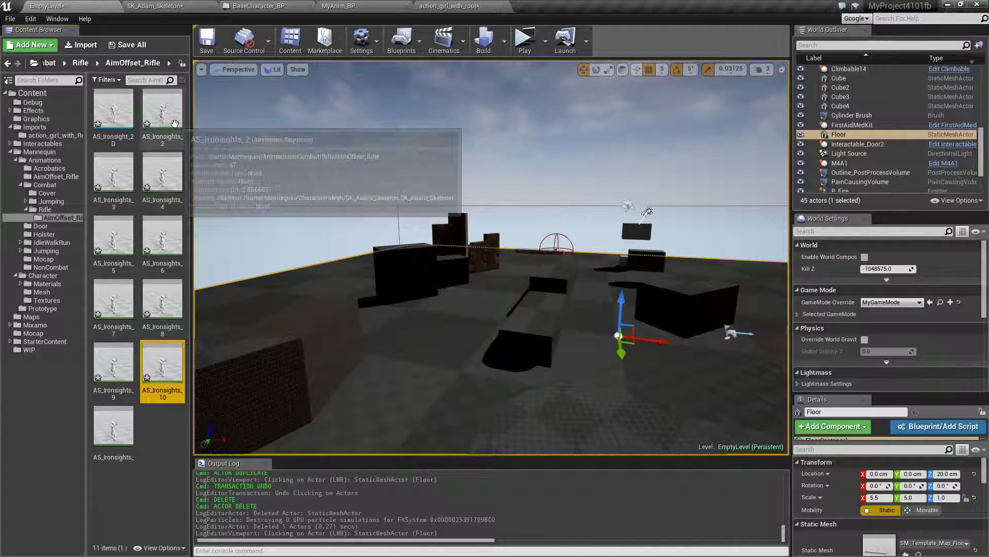
Step: Rename AS_Ironsights_2 to AS_Ironsights_CC and open it in the animation editor
click(162, 137)
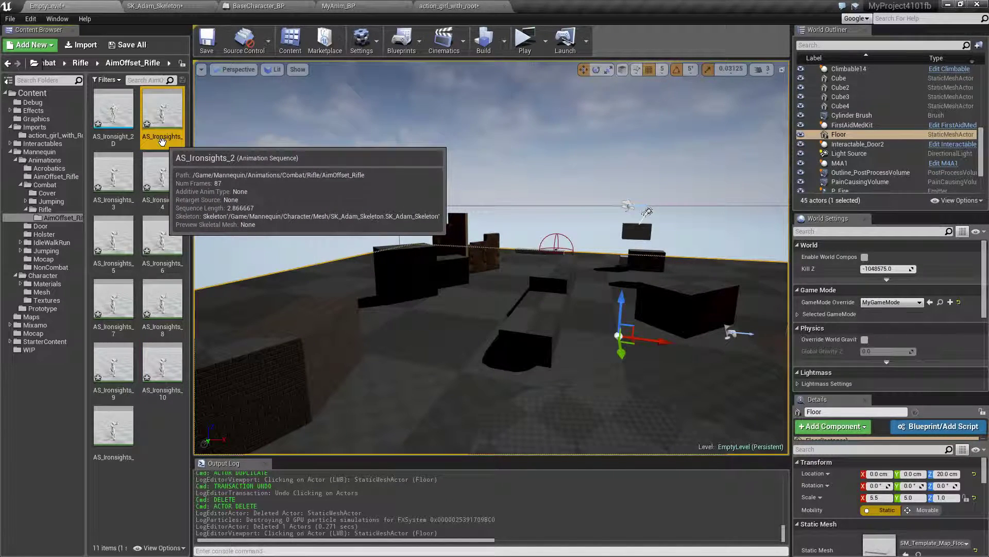
key(F2)
key(End)
key(BackSpace)
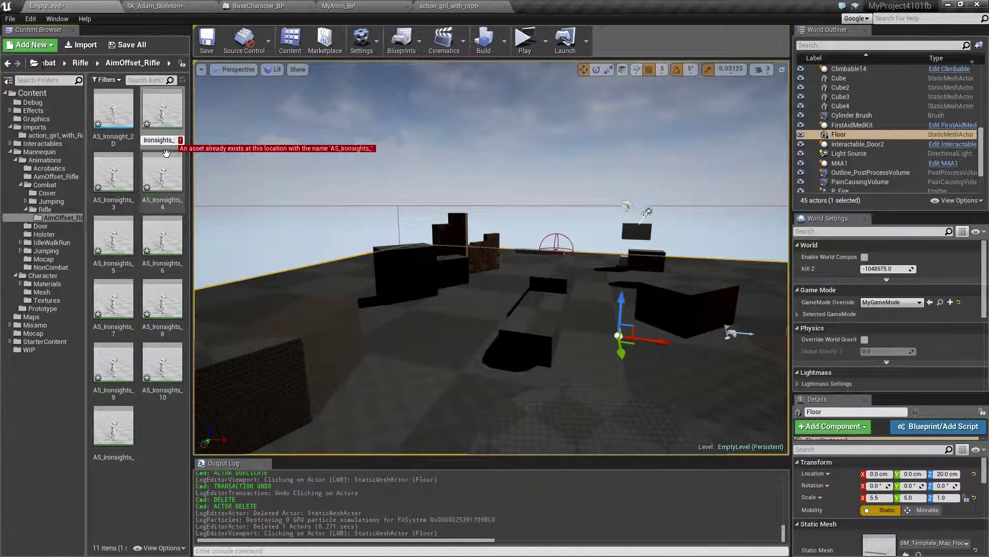
text(CC)
key(Return)
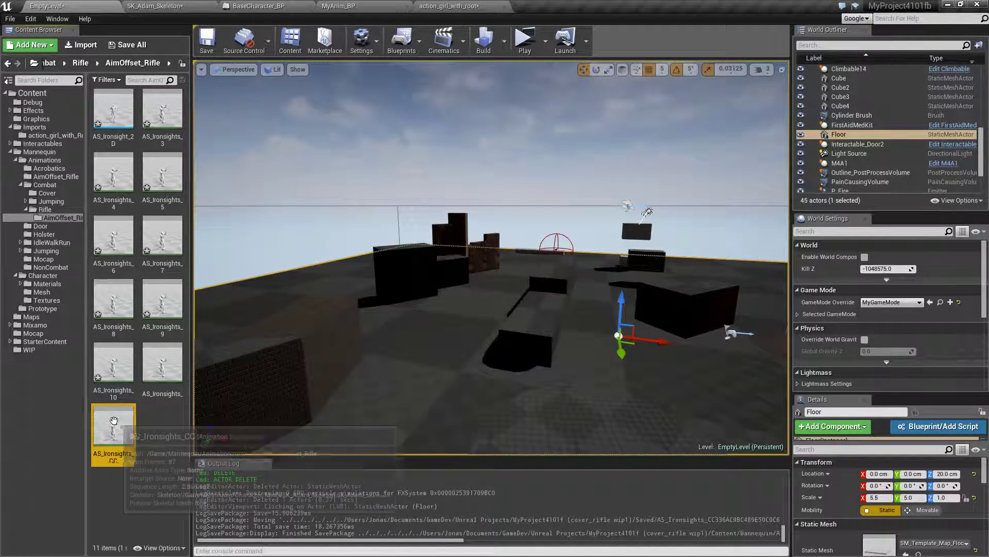
double_click(114, 420)
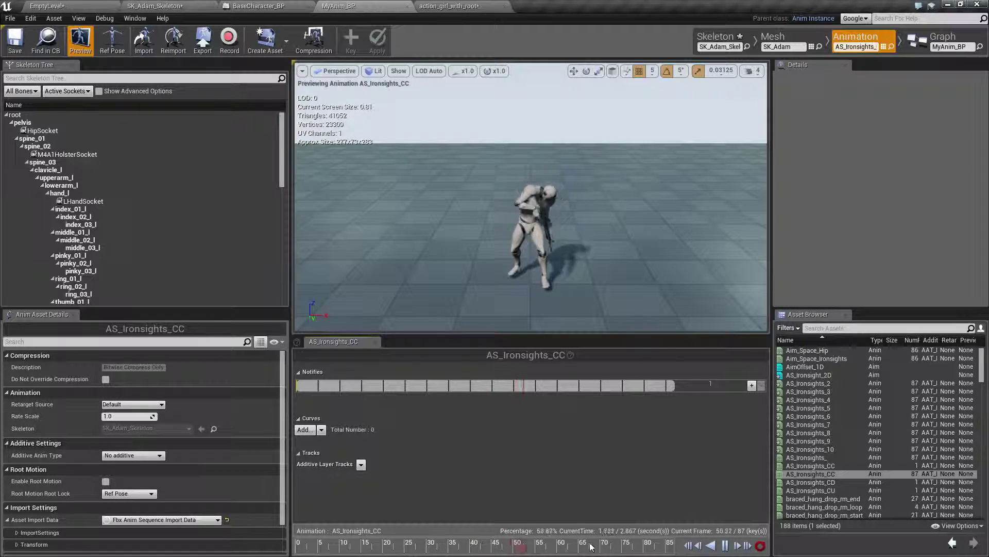
Step: Stop playback of AS_Ironsights_CC and trim it to its centre pose at frame 0 by removing frames 1 to 87
click(725, 545)
drag(618, 551, 287, 544)
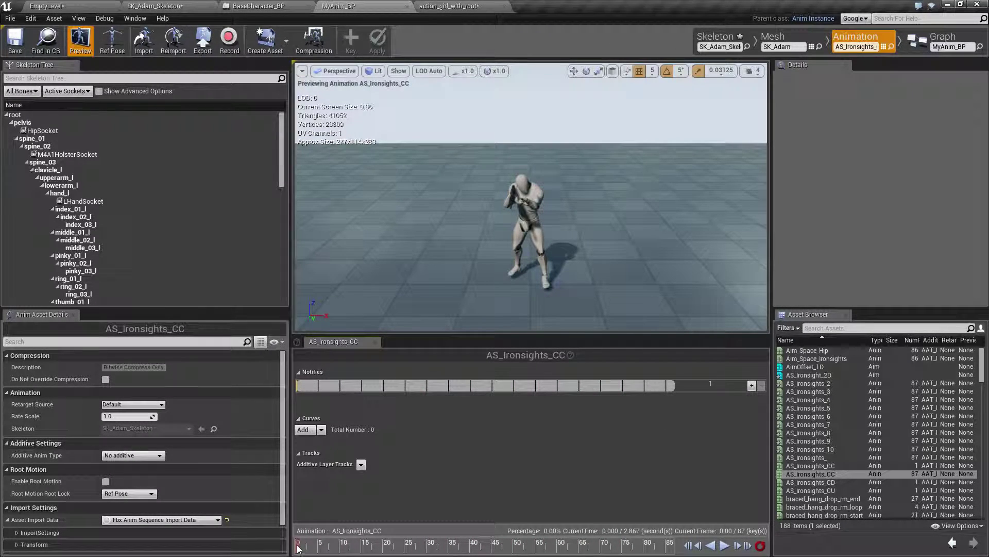
right_click(298, 549)
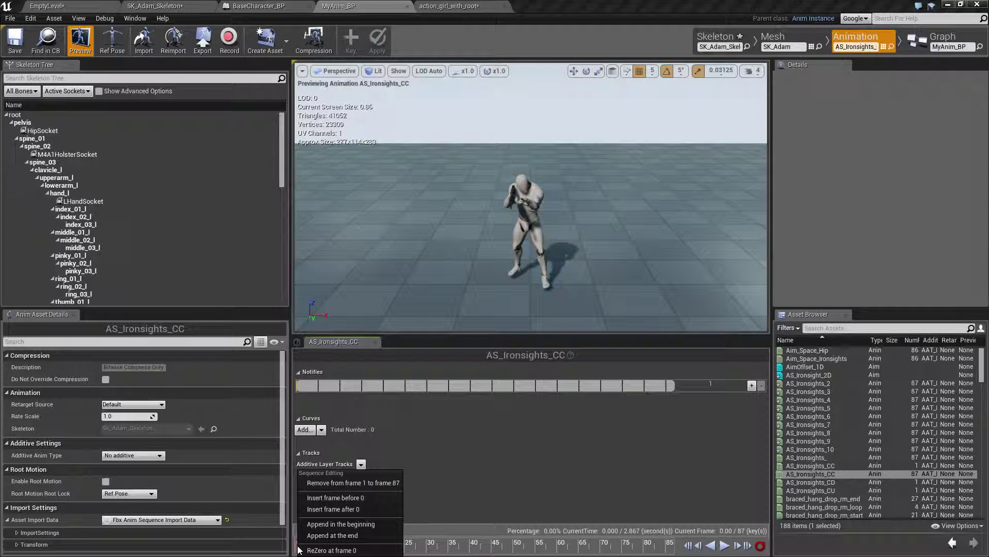
click(341, 483)
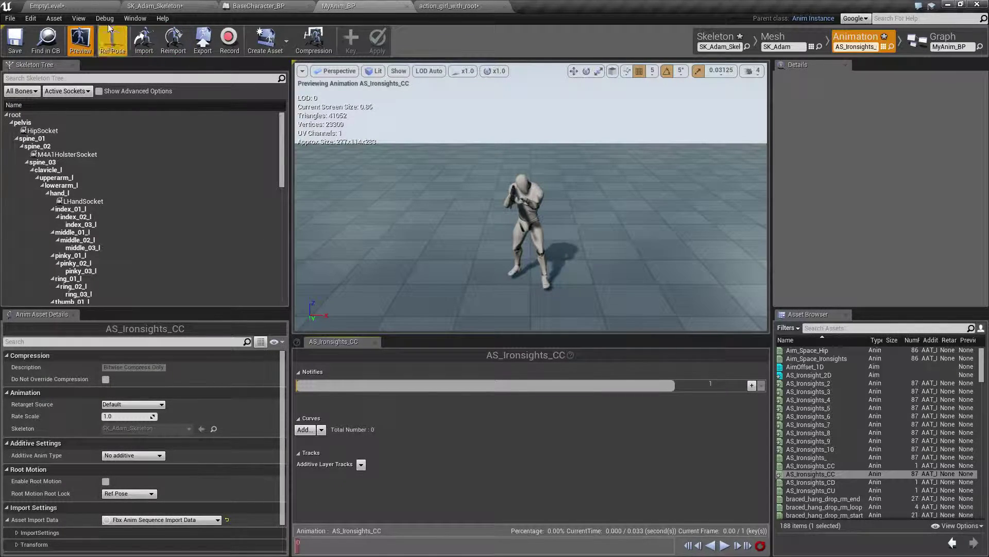
Step: Open AS_Ironsights_3 from the AimOffset_Rifle folder and move its timeline to the straight-up aiming pose at frame 10
click(98, 7)
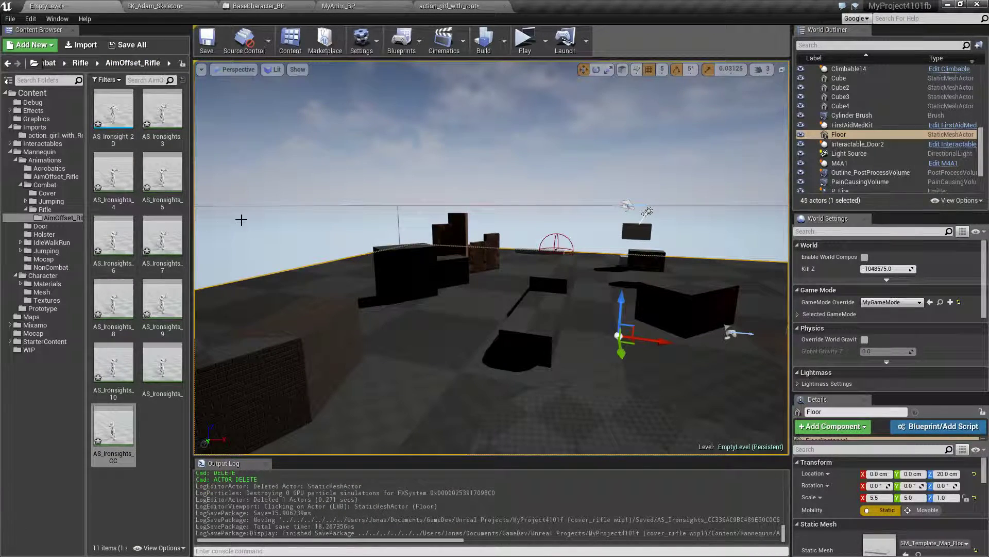
click(148, 488)
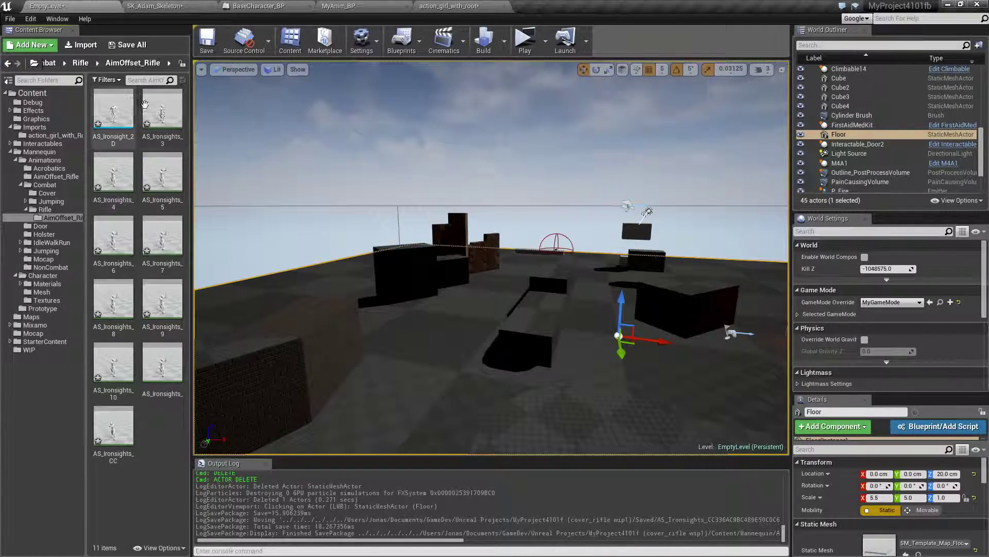
double_click(163, 110)
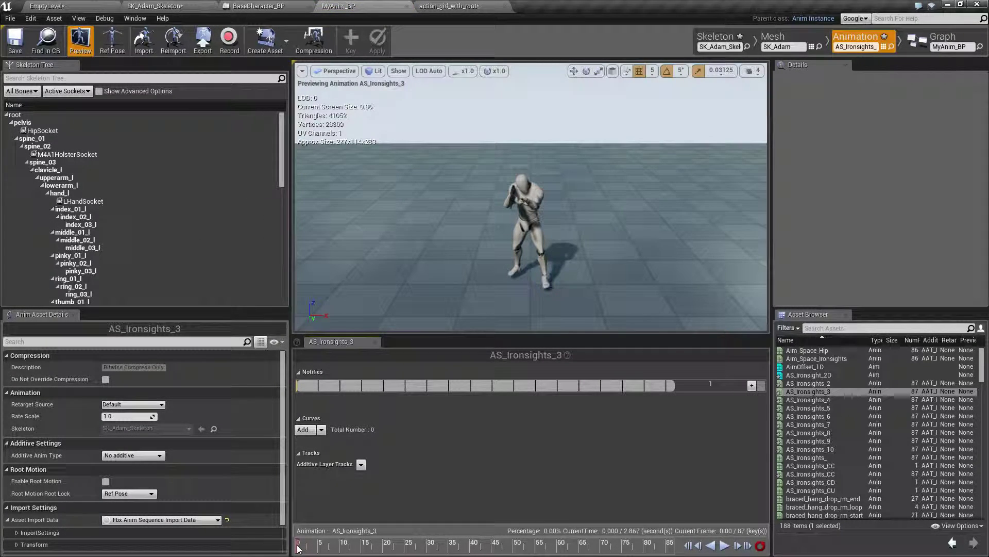
mouse_move(321, 549)
mouse_down()
mouse_move(376, 554)
mouse_move(332, 553)
mouse_up()
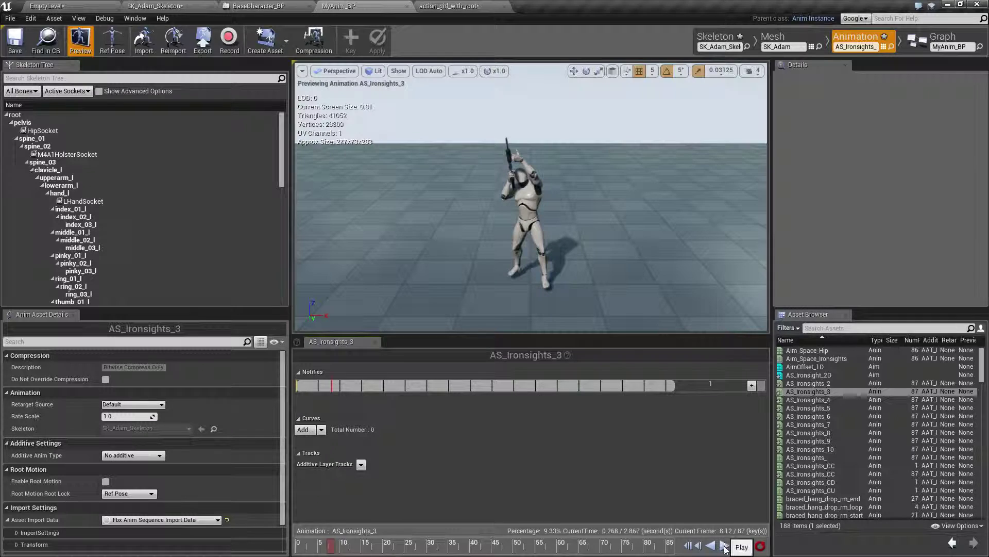
click(738, 545)
click(738, 545)
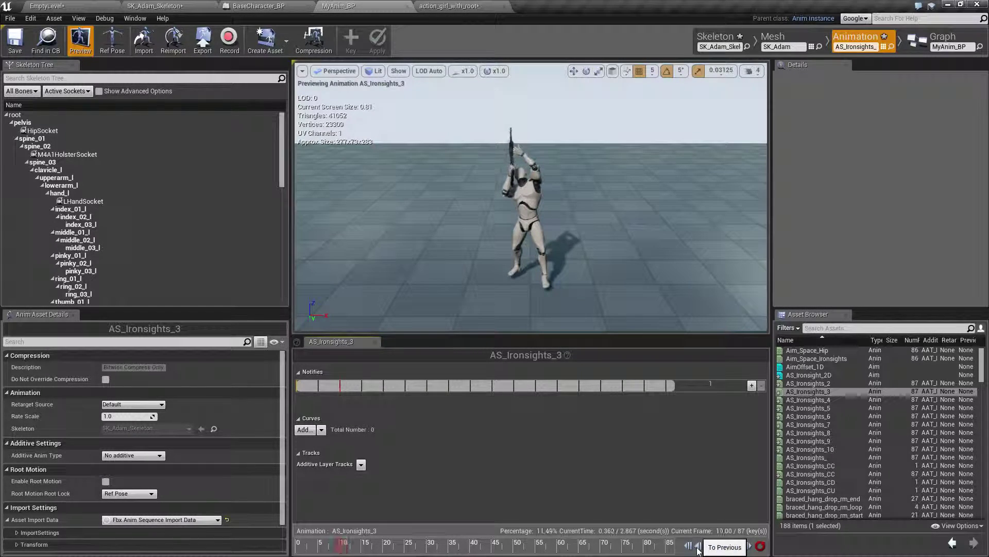
Step: Trim AS_Ironsights_3 to the single upward pose by removing frames 0 to 9 and the remaining frames 1 to 78
right_click(339, 550)
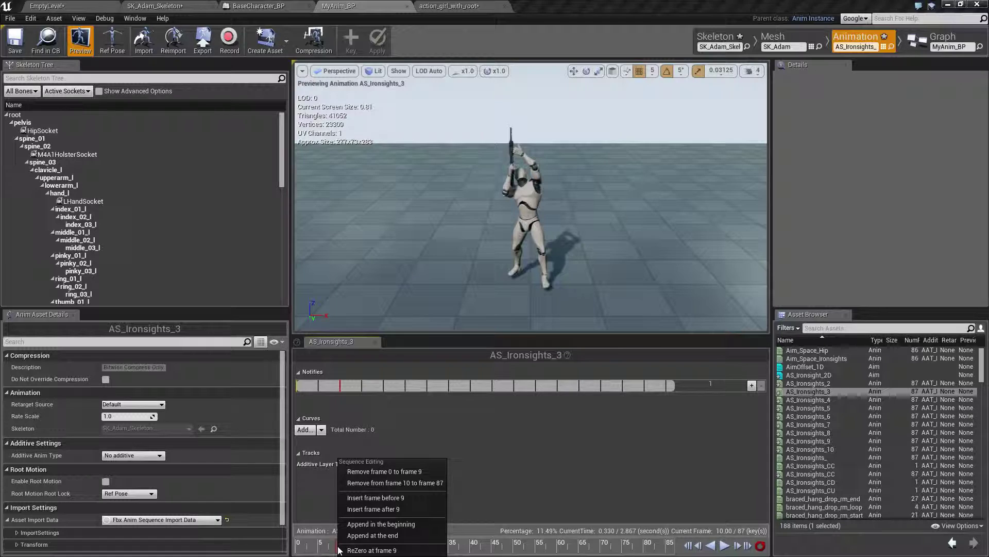
click(369, 472)
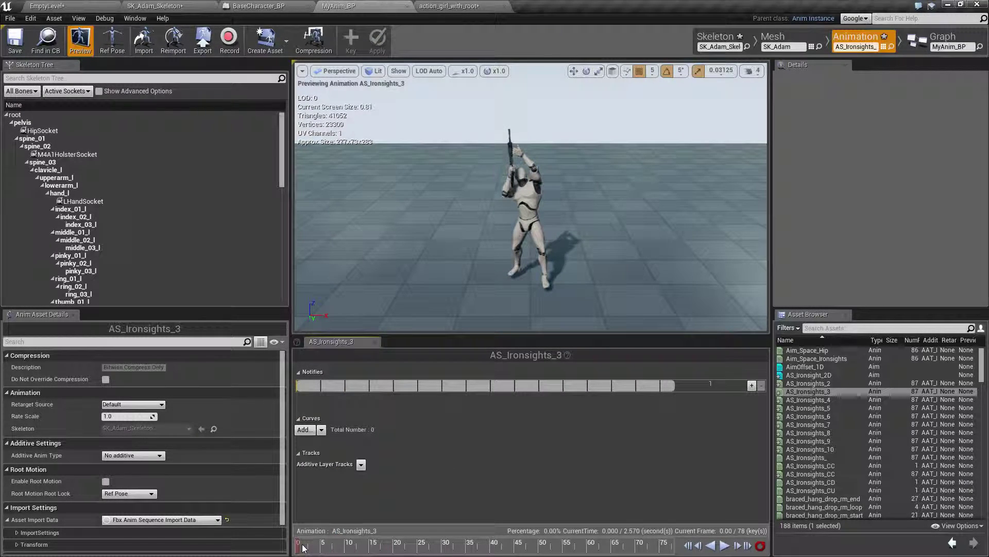
right_click(300, 548)
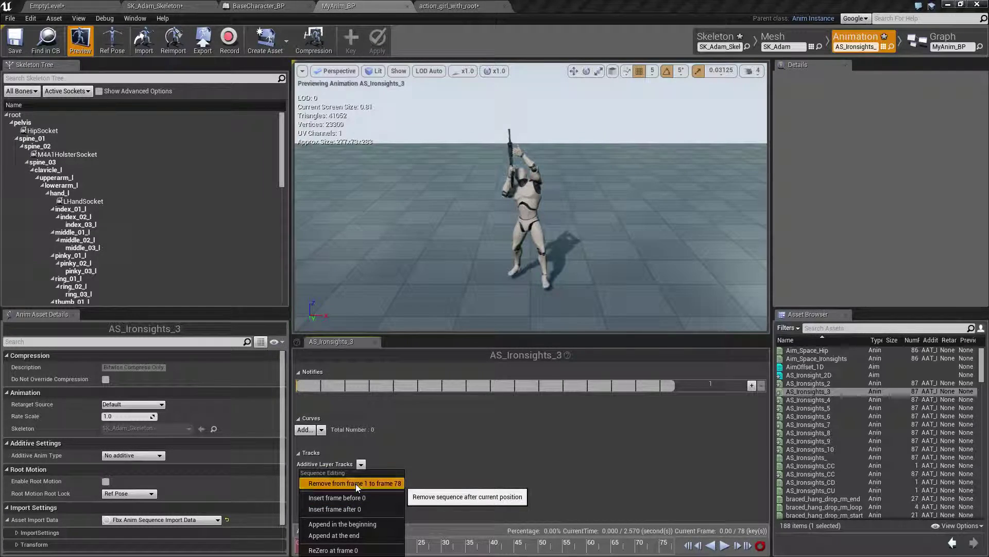
click(355, 483)
mouse_move(299, 547)
mouse_down()
mouse_move(356, 548)
mouse_move(291, 541)
mouse_up()
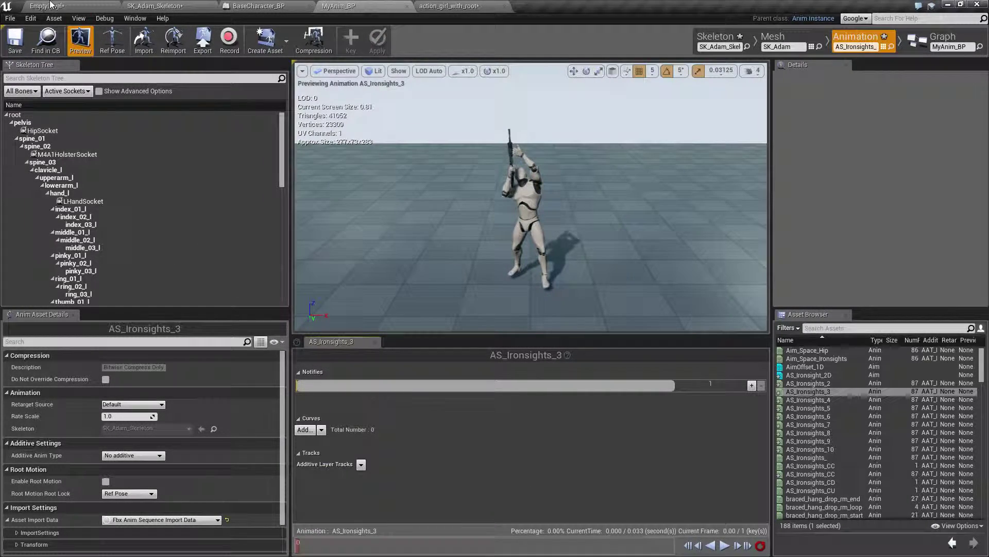
Step: Rename AS_Ironsights_3 to AS_Ironsights_CU in the AimOffset_Rifle folder
click(74, 5)
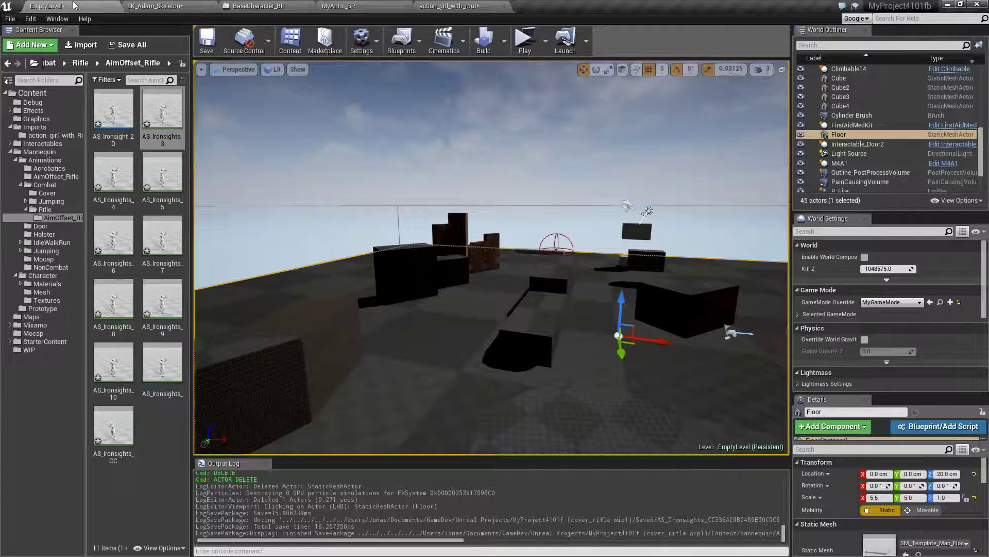
click(170, 129)
click(172, 143)
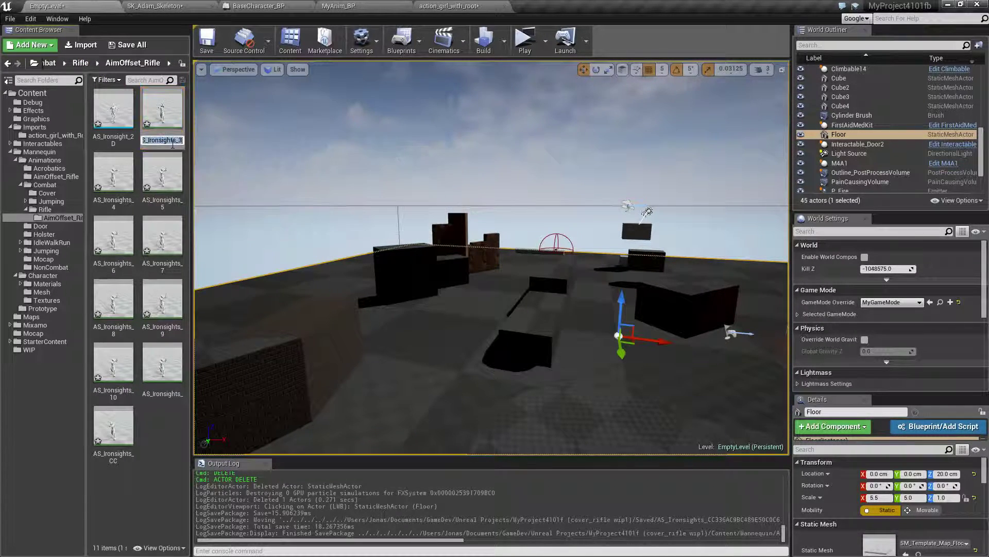
key(BackSpace)
text(CU)
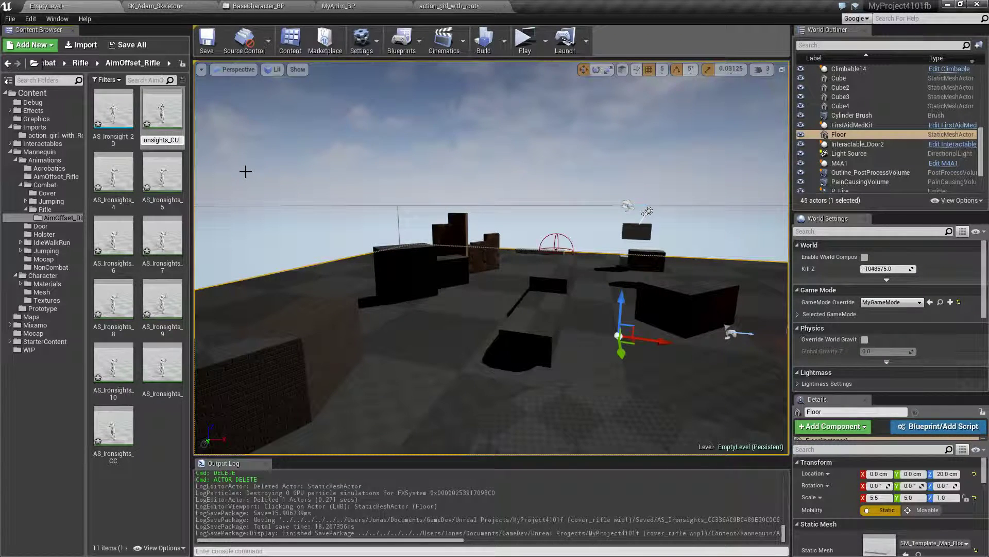
key(Return)
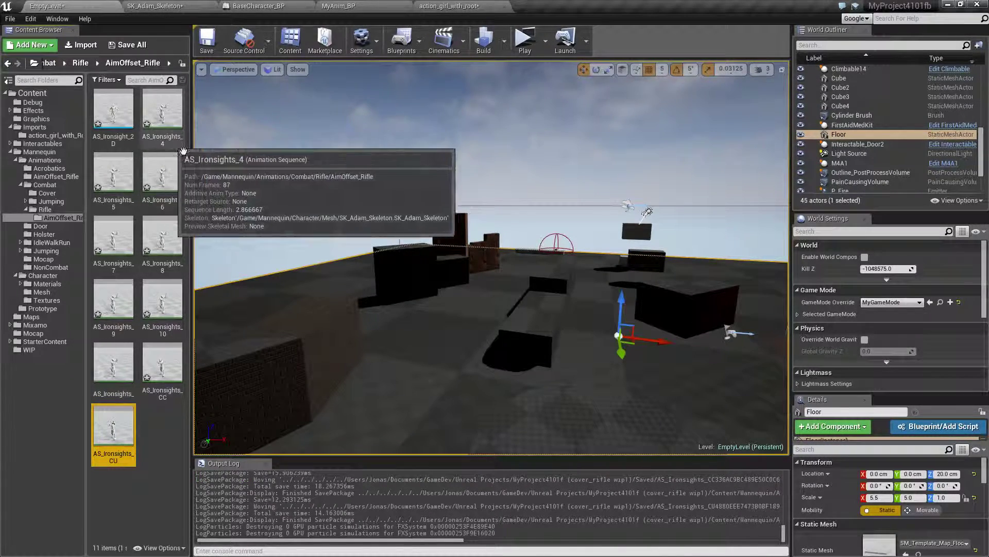
Step: Open AS_Ironsights_4 and trim it to the downward pose at about frame 20, removing frames 0 to 19 and the remaining frames 1 to 68
double_click(163, 122)
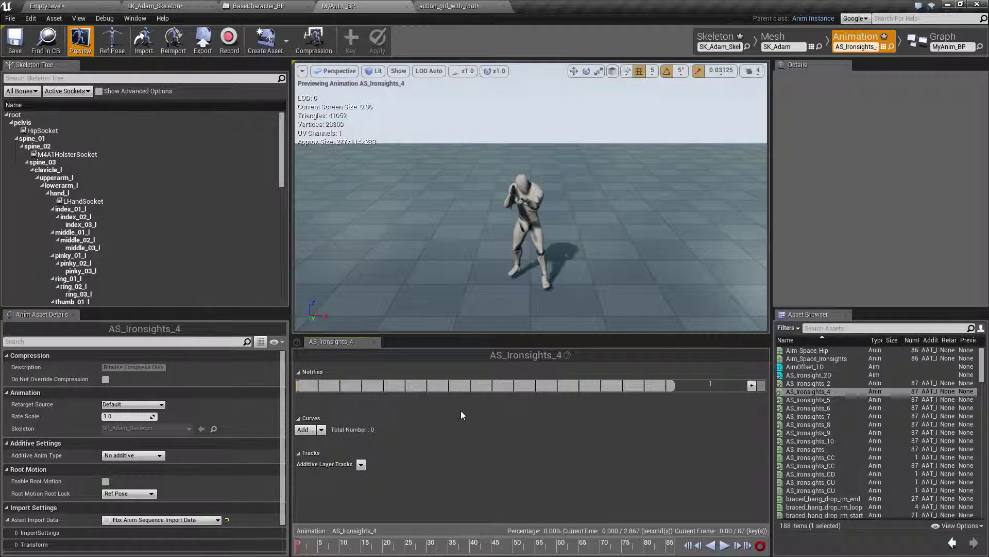
drag(299, 548, 385, 553)
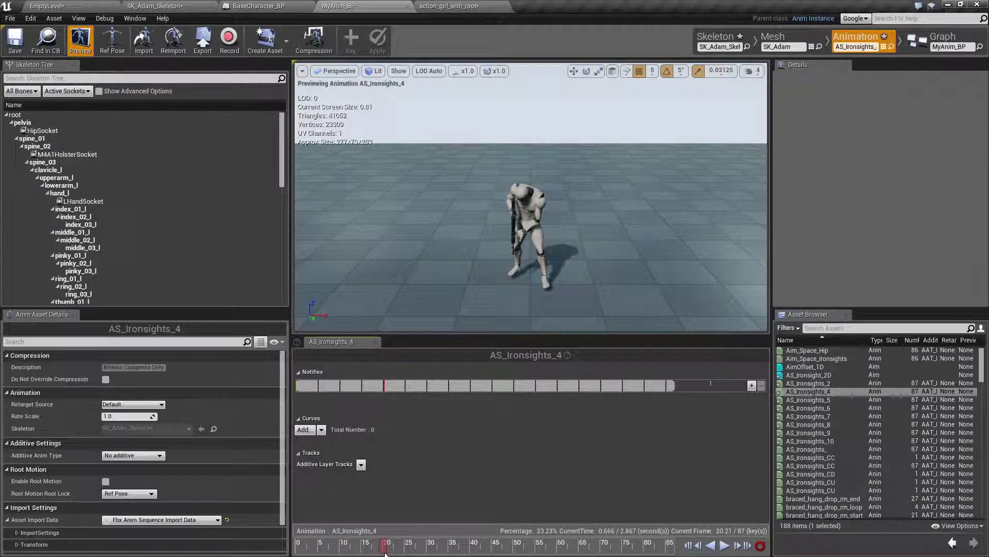
right_click(382, 552)
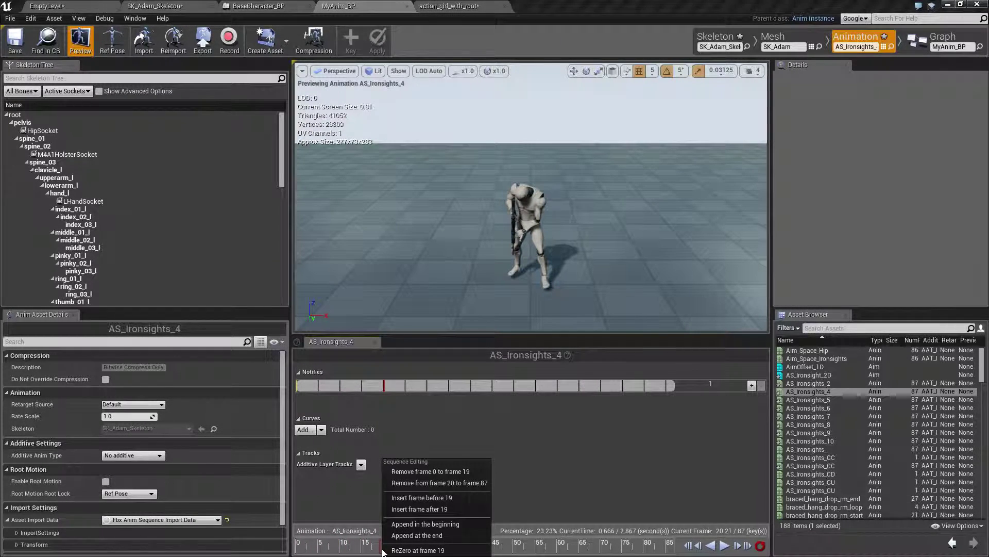
click(422, 477)
right_click(300, 546)
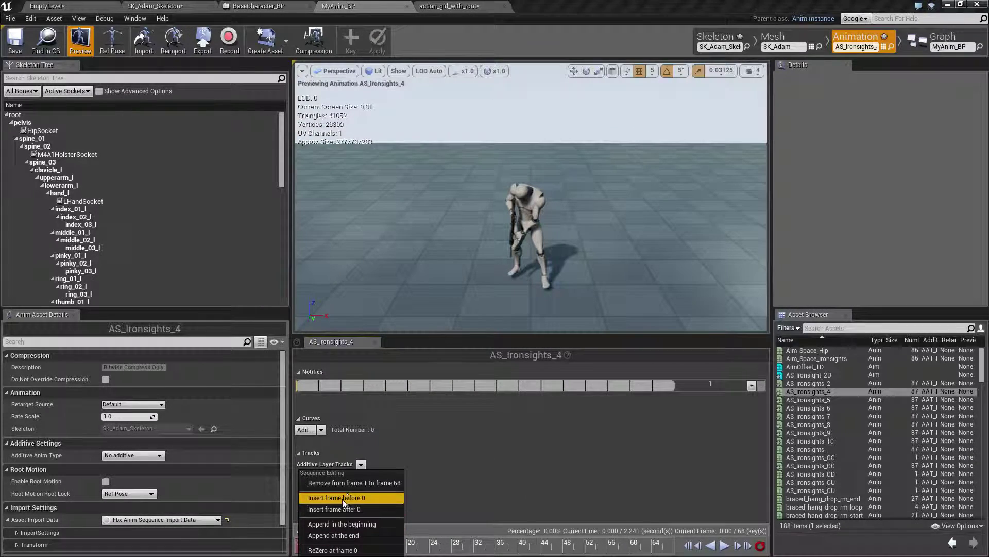
click(348, 486)
Step: Rename AS_Ironsights_4 to AS_Ironsights_CD in the AimOffset_Rifle folder
click(46, 41)
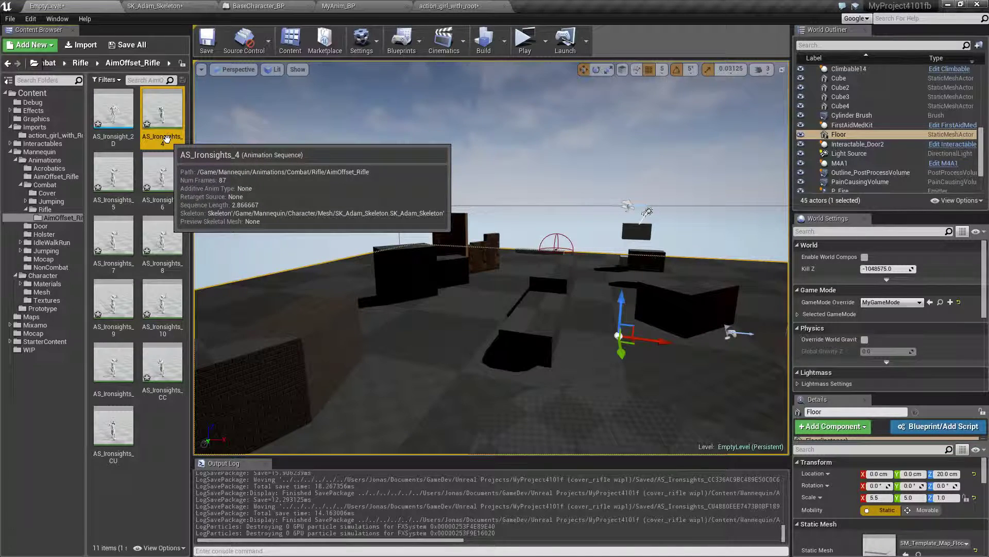
click(167, 138)
key(BackSpace)
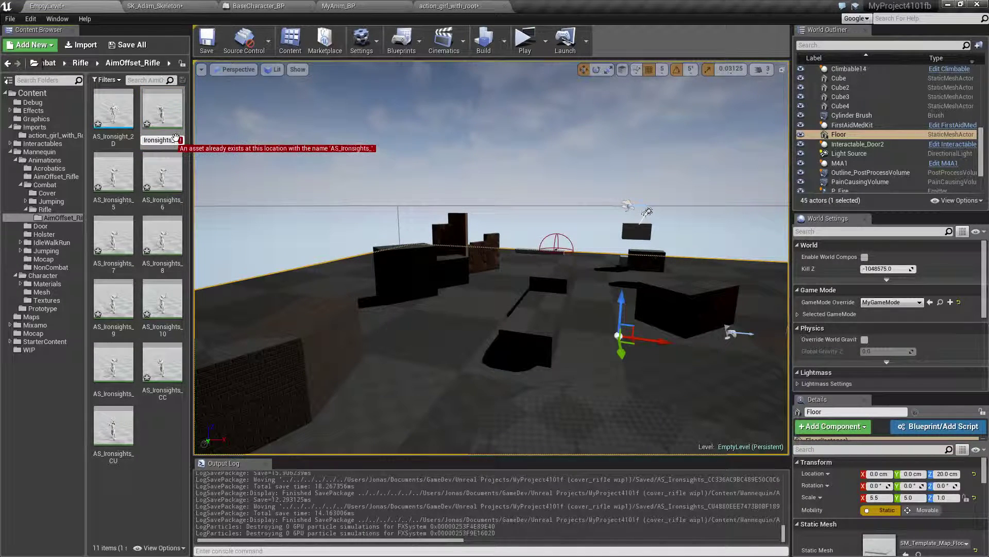
text(CD)
key(Return)
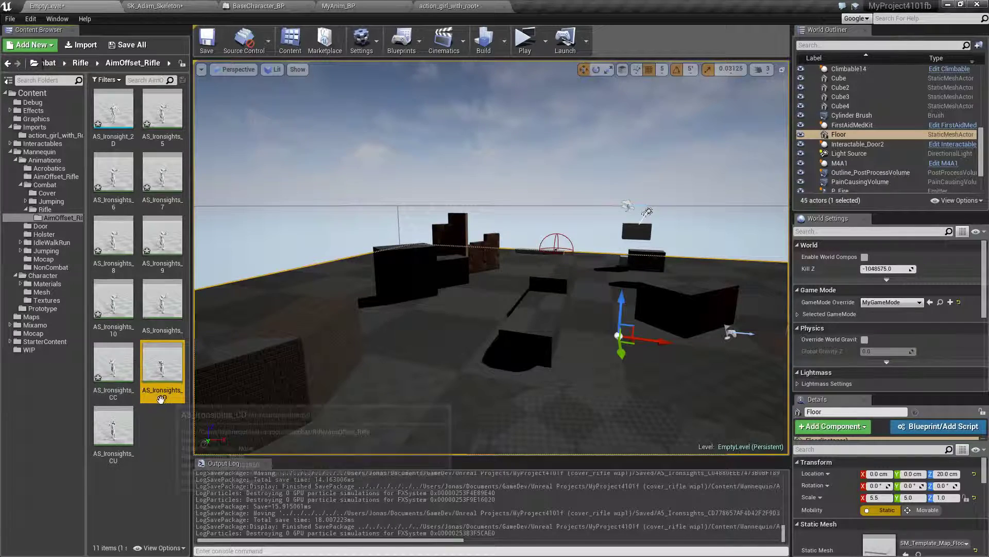
Step: Review the axis parameters of the AS_Ironsight_2D aim offset and the animation asset types that can be created in its folder
click(106, 109)
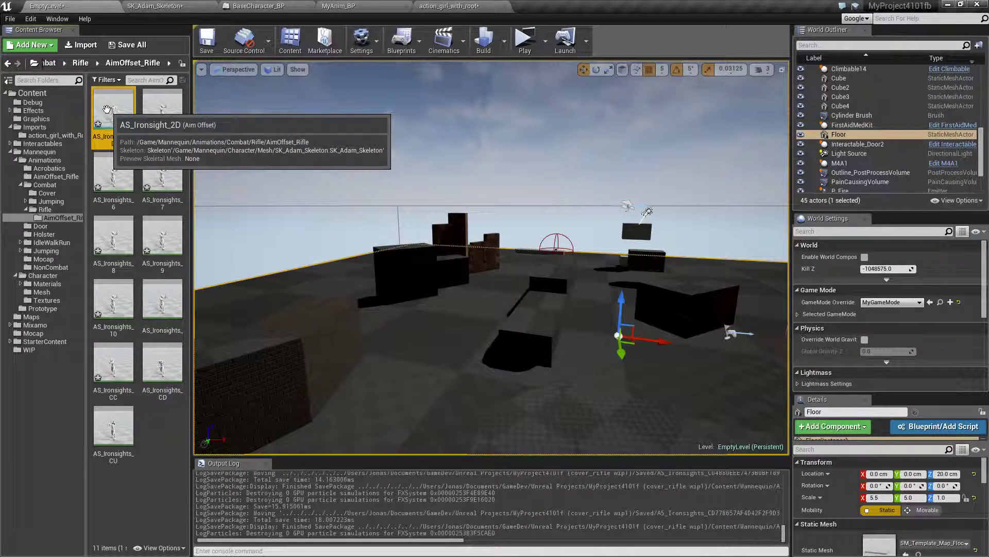
double_click(106, 108)
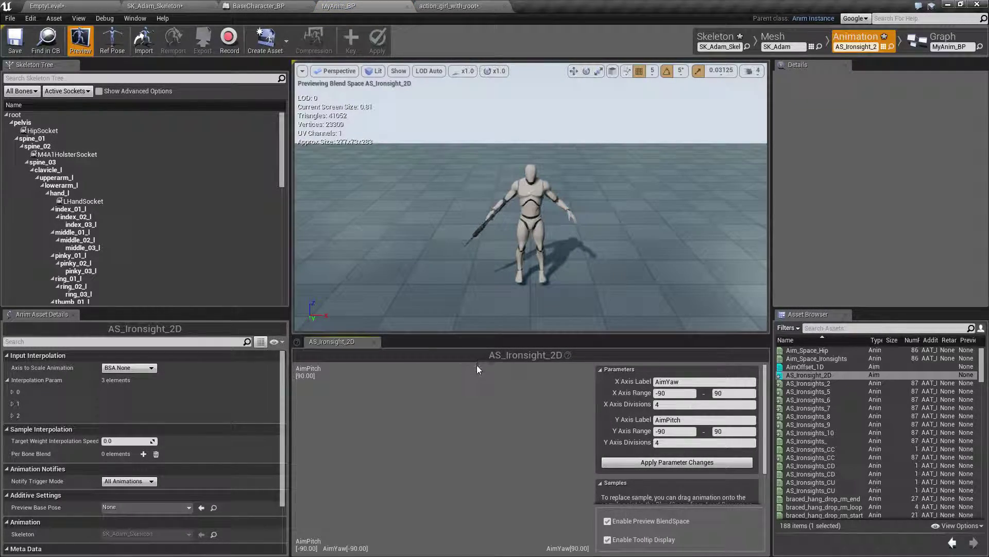
click(105, 9)
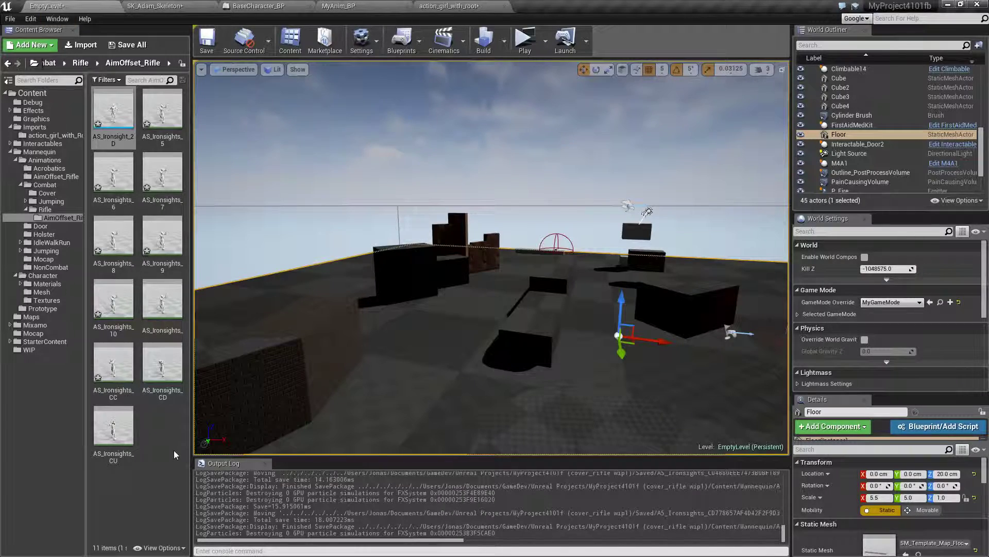
right_click(153, 429)
mouse_move(205, 472)
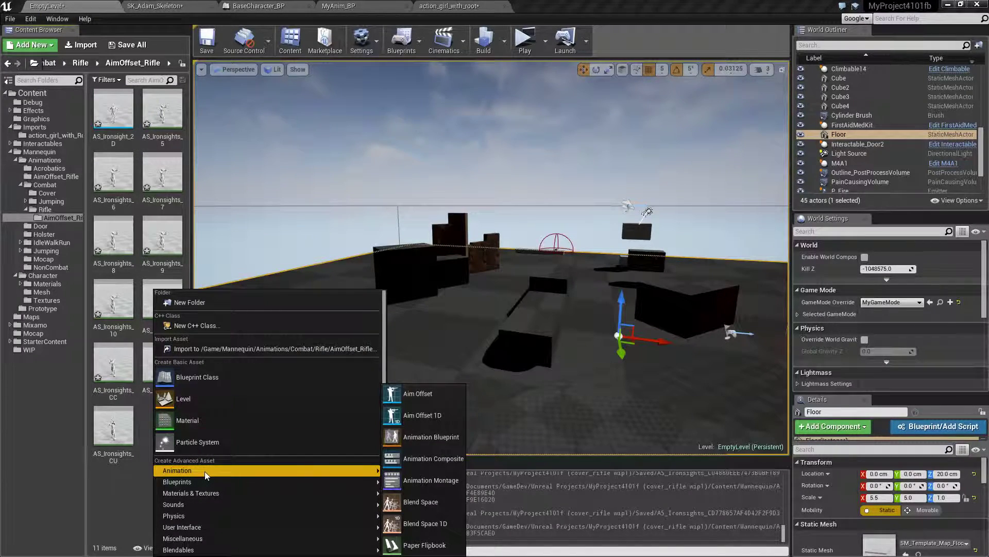
click(101, 493)
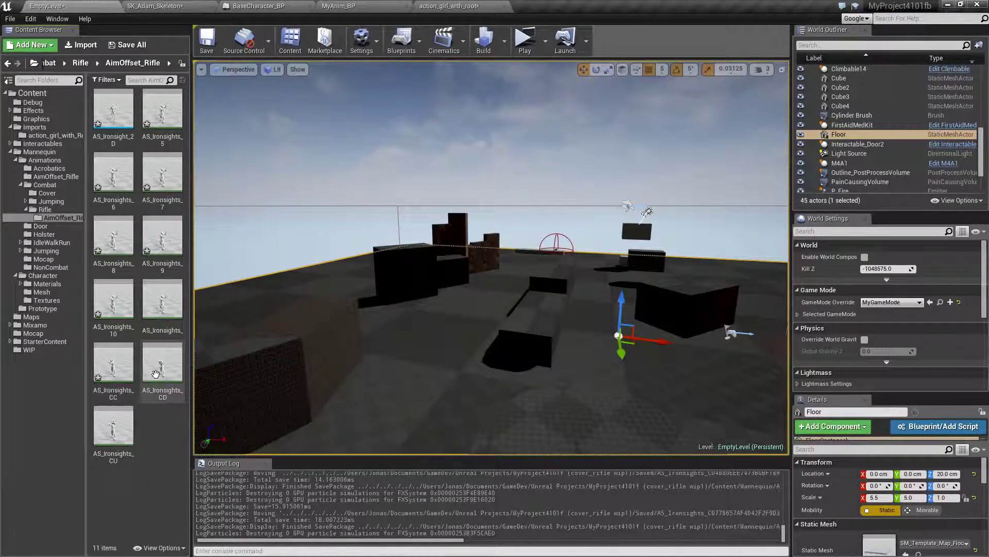
Step: Open AS_Ironsights_CC and set its additive type to Mesh Space, with a selected animation frame of AS_Ironsights_CC as base pose
double_click(127, 373)
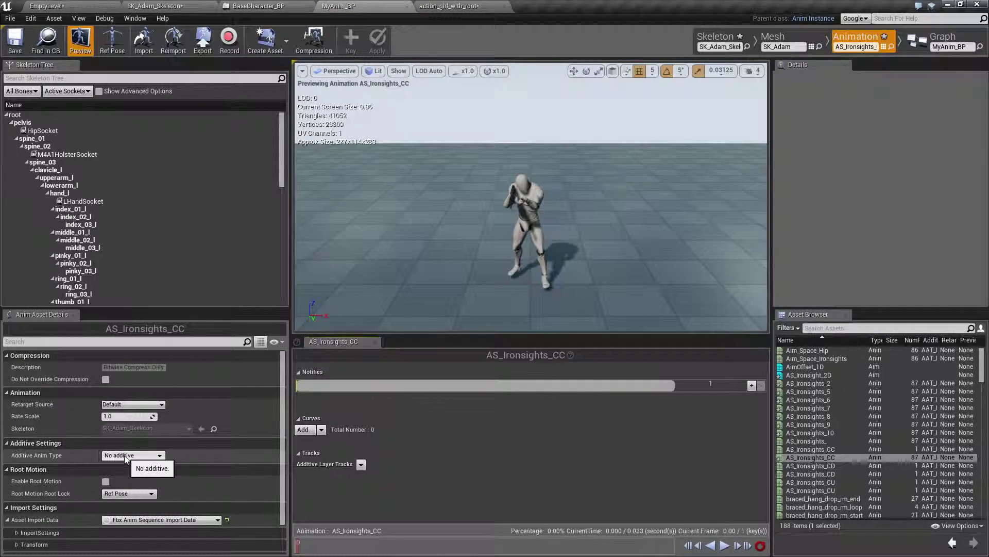
click(141, 455)
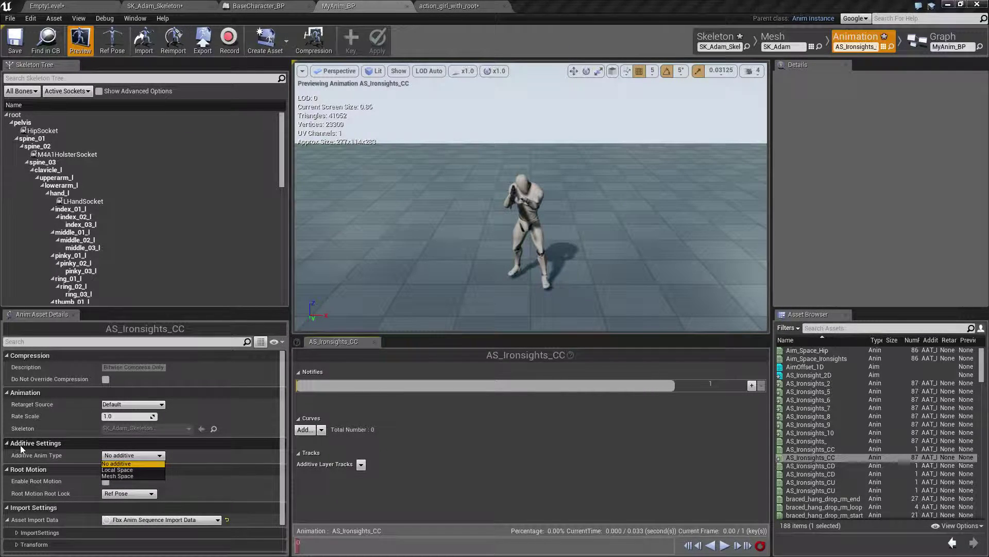
click(123, 476)
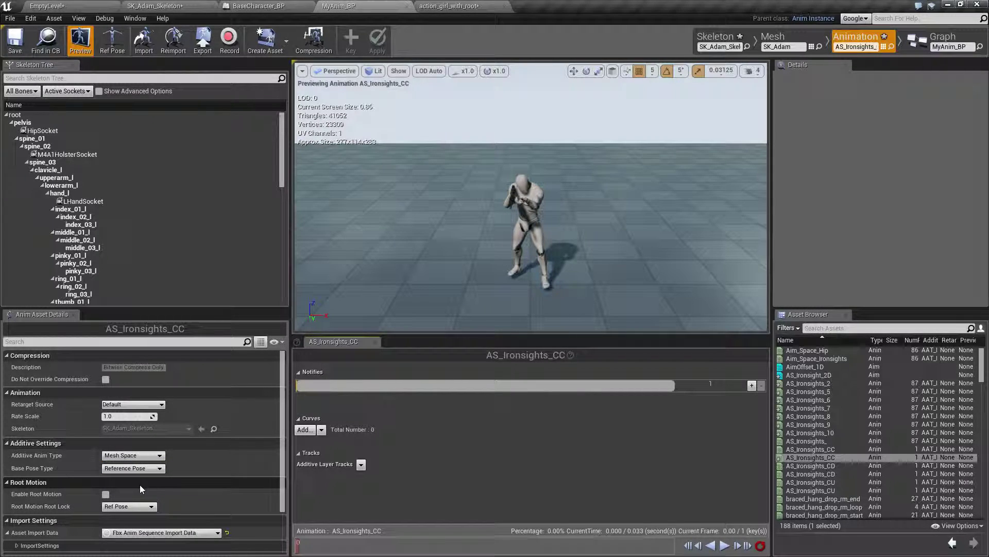
click(154, 468)
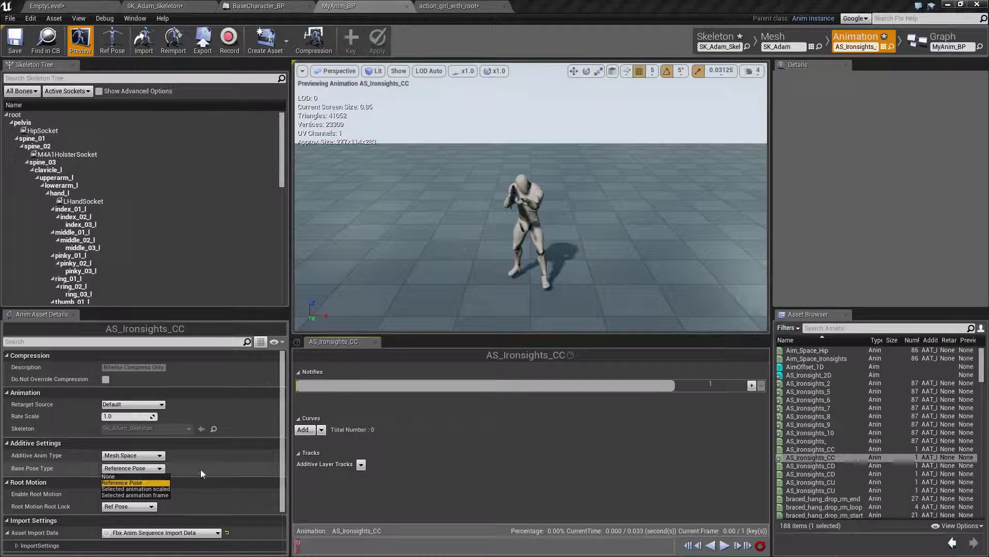
click(161, 495)
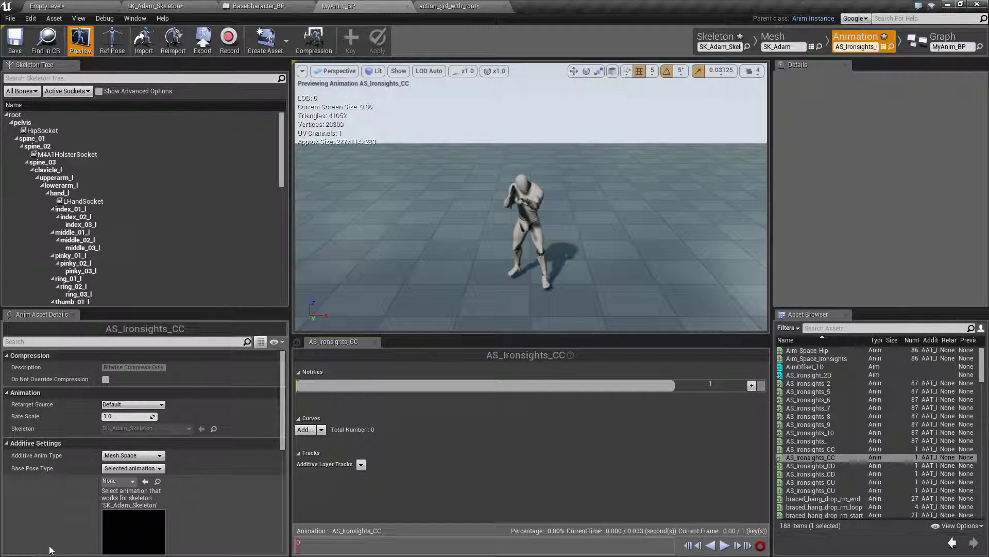
click(118, 481)
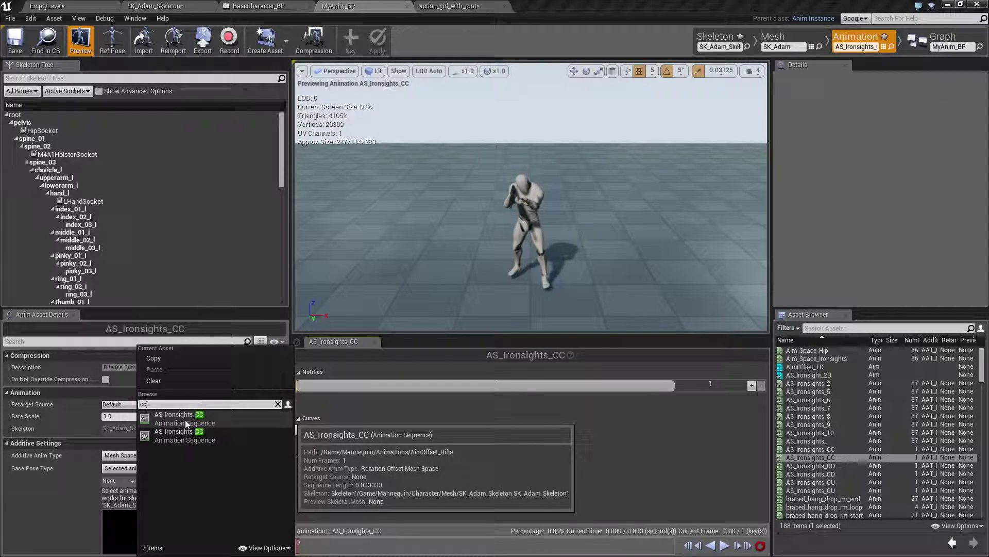
click(163, 438)
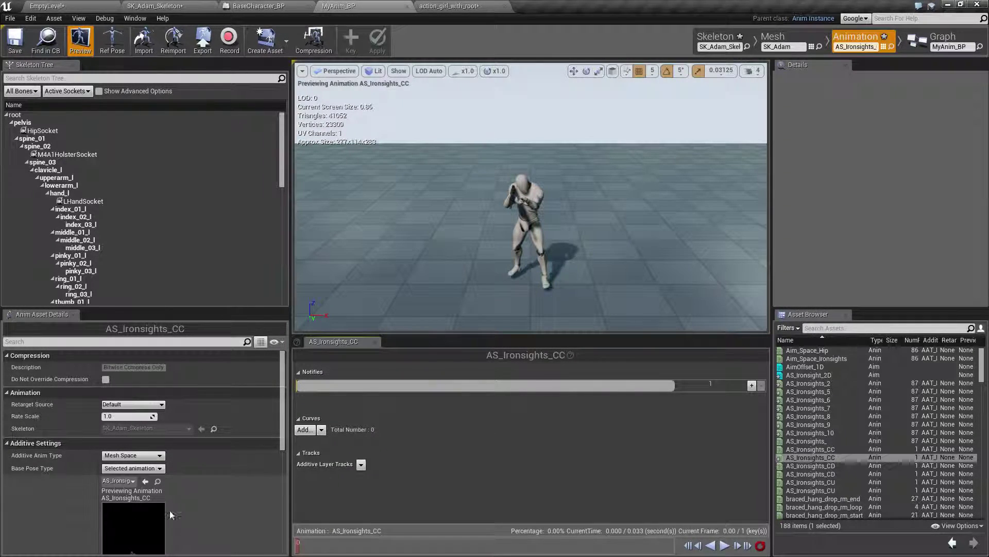
Step: Keep selected animation frame as the base pose type of AS_Ironsights_CC, check its reference frame index, and save the animation
click(133, 468)
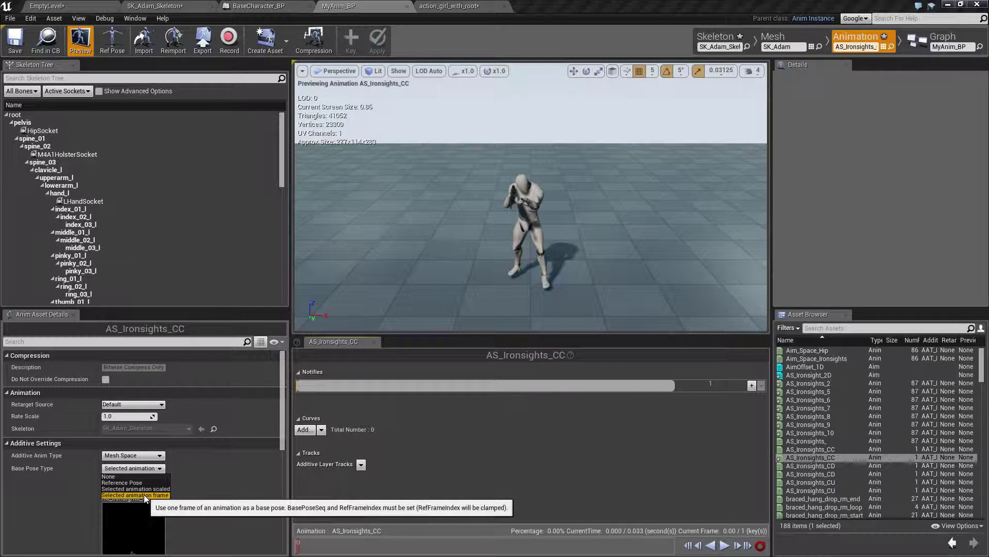
click(123, 495)
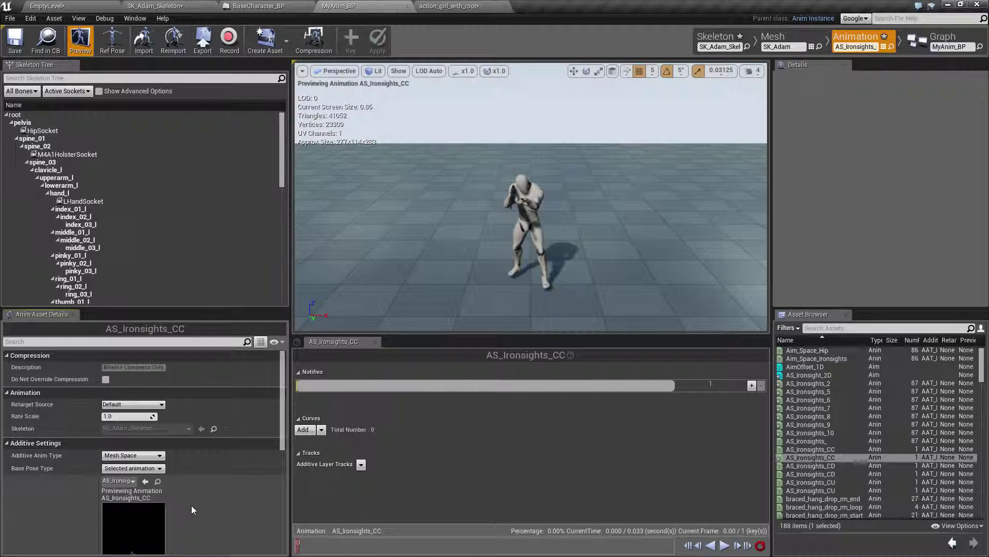
scroll(184, 508, down, 5)
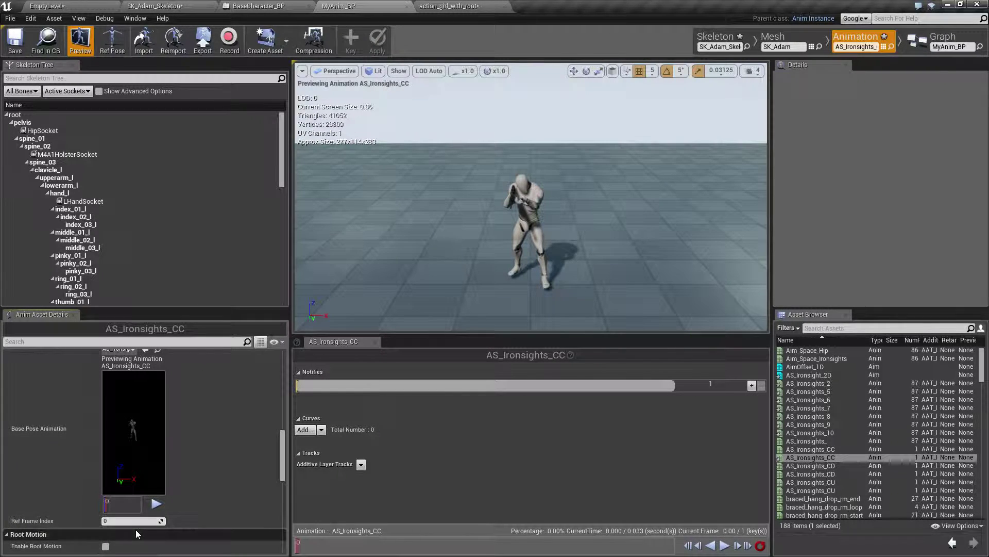
click(15, 41)
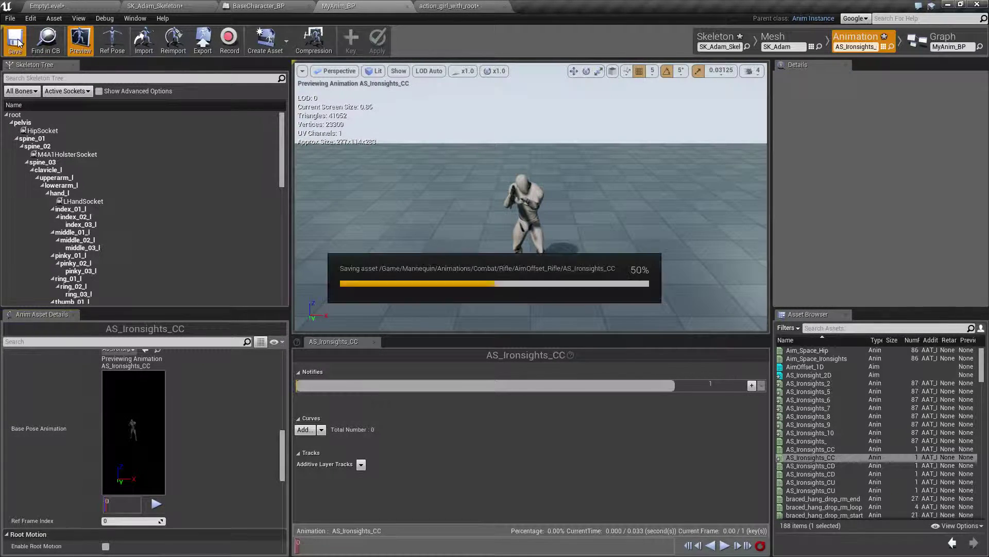
Step: Open AS_Ironsights_CU, set its additive type to Mesh Space with selected animation frame as base pose type, and search base poses for "cc"
click(67, 6)
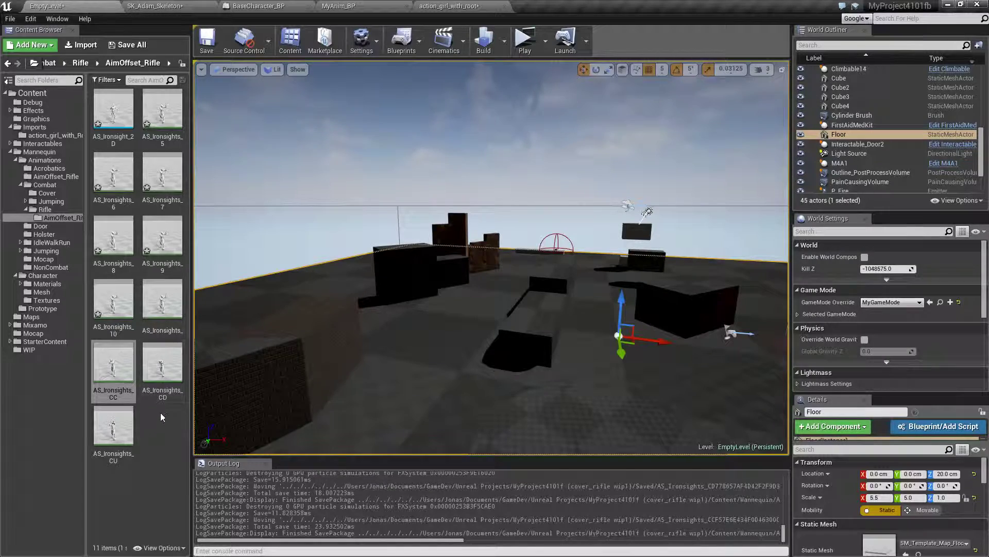
click(116, 432)
double_click(117, 432)
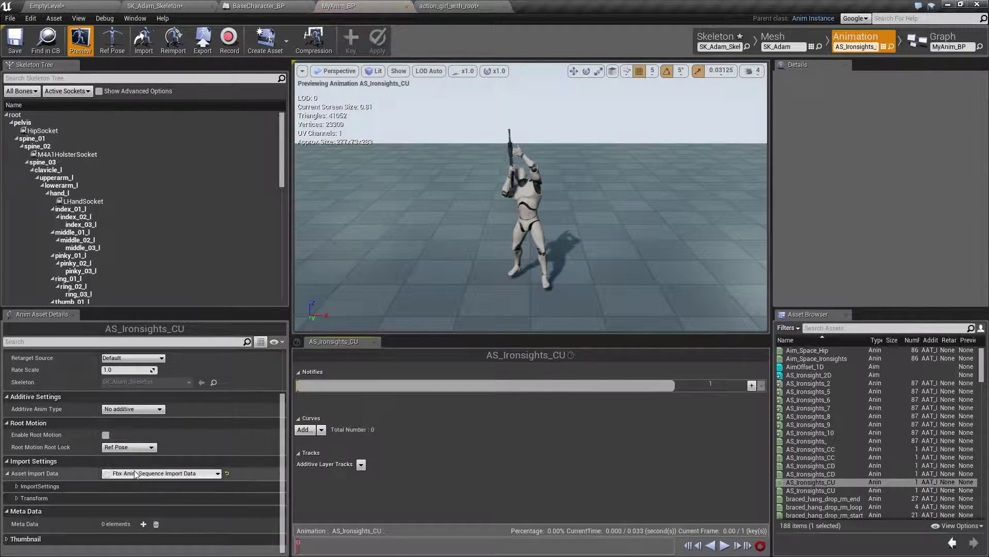
click(122, 411)
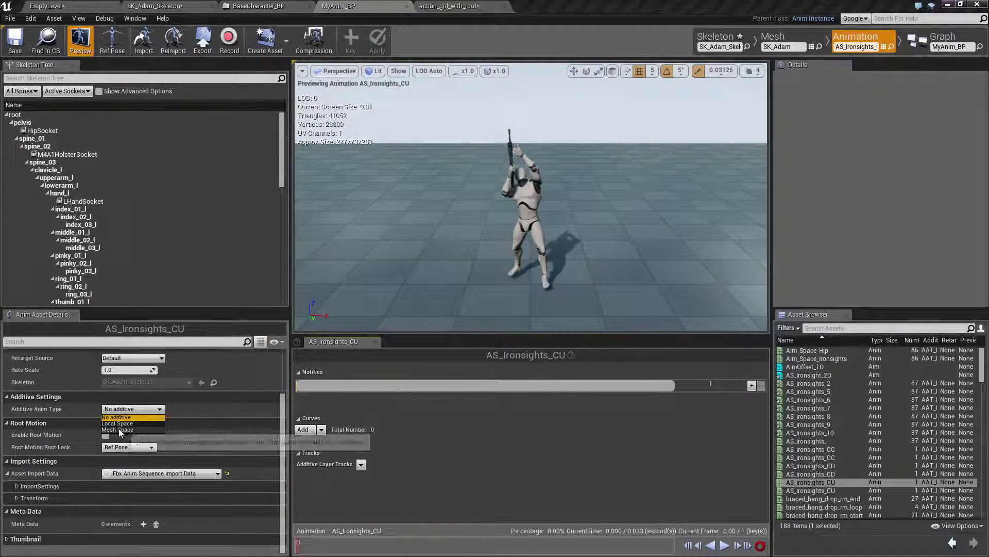
click(119, 428)
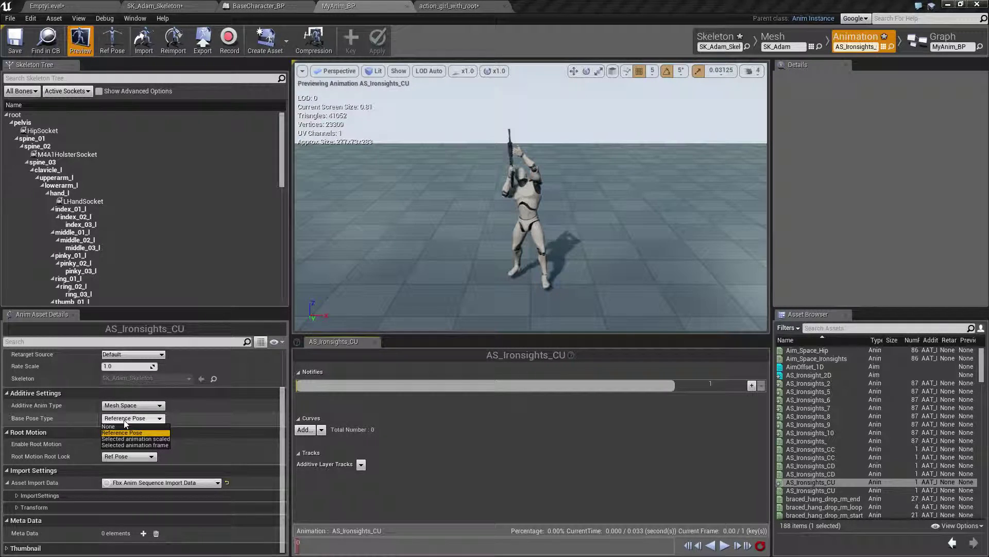
click(144, 446)
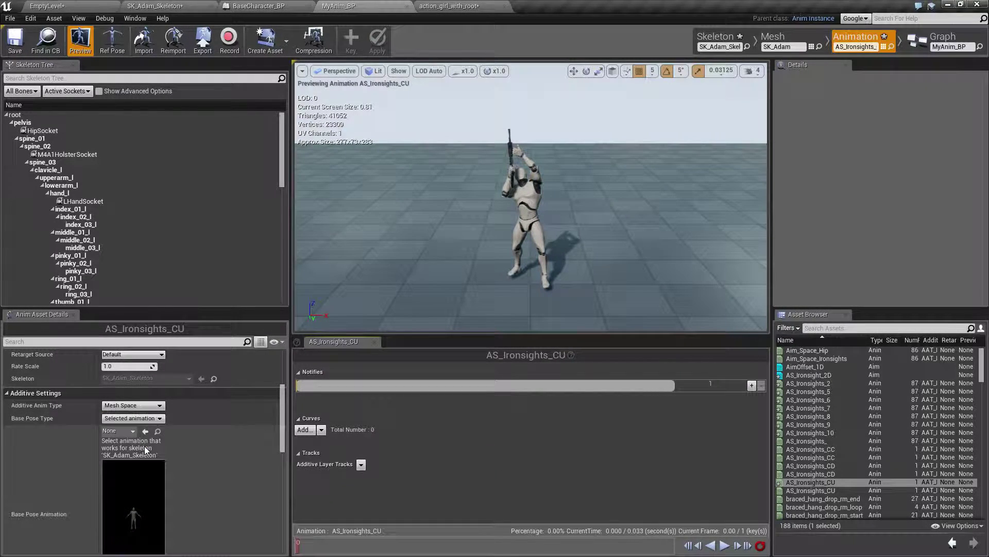
click(117, 431)
text(cc)
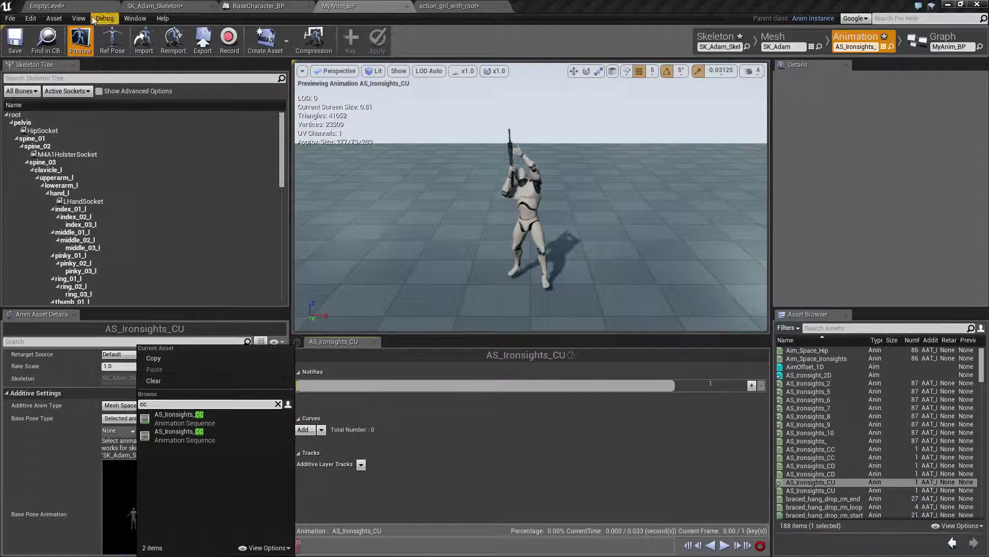
Step: Rename the older AS_Ironsights_CC in the Animations/AimOffset_Rifle folder to AS_Ironsights_CC_old
click(73, 5)
click(56, 176)
click(152, 124)
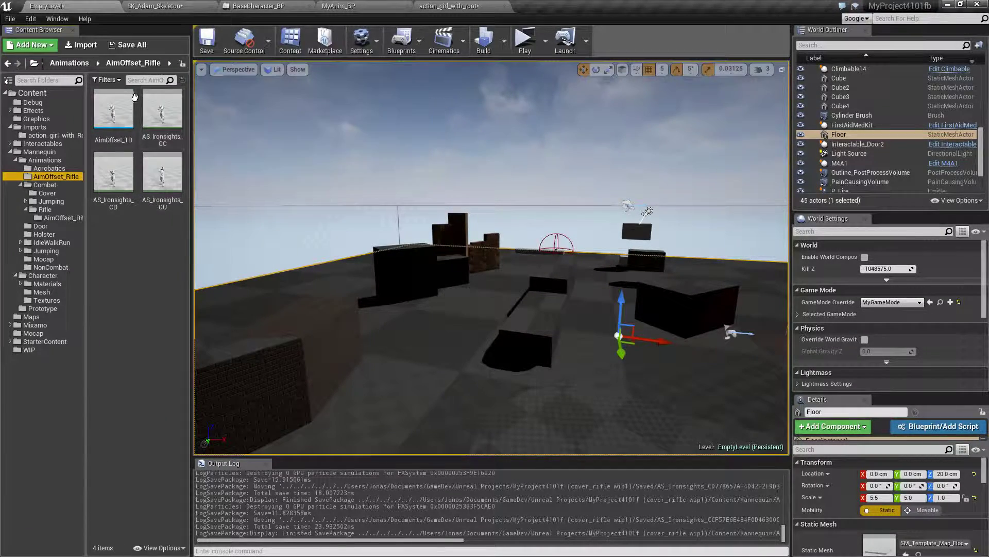
click(168, 140)
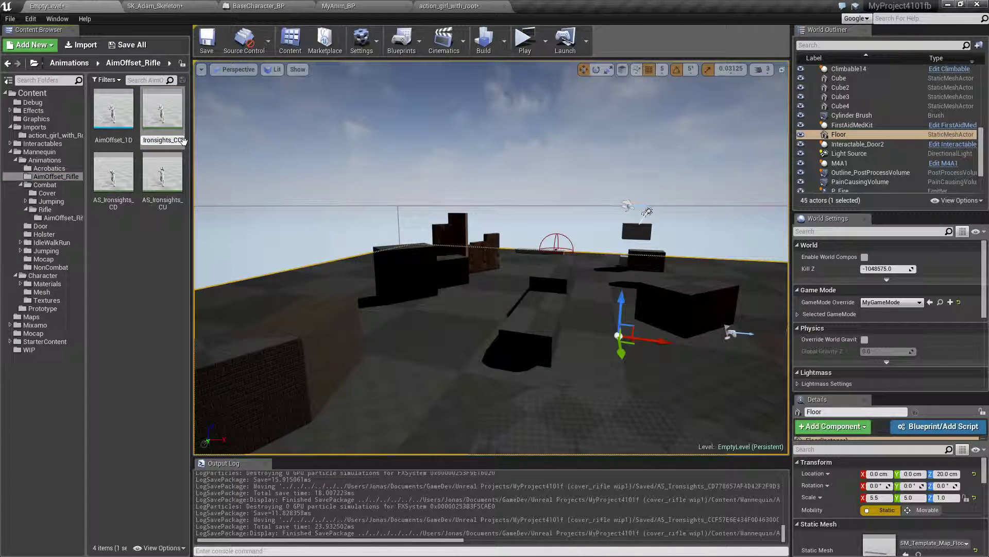
text(_old)
key(Return)
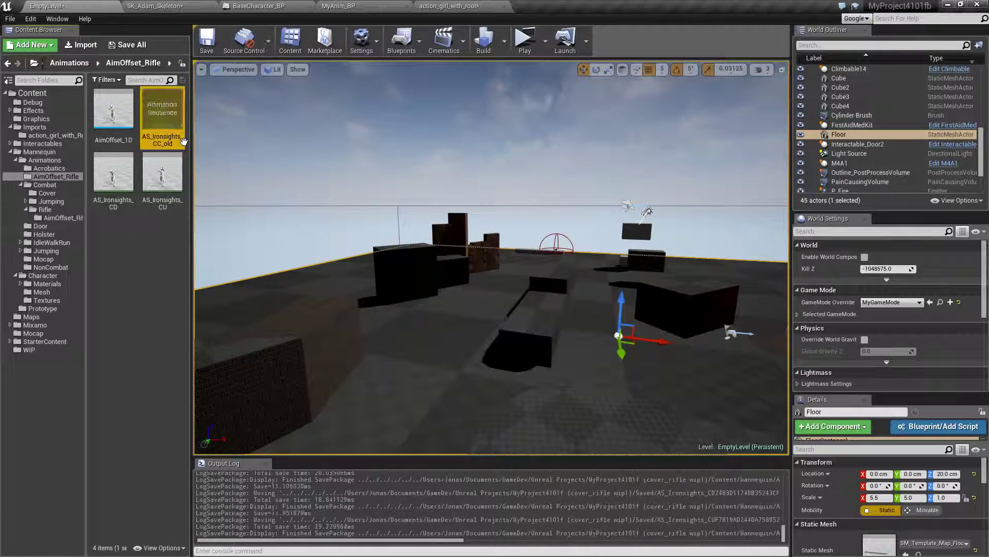
Step: Rename the older AS_Ironsights_CD and AS_Ironsights_CU in the same folder to AS_Ironsights_CD_old and AS_Ironsights_CU_old
key(Down)
key(Left)
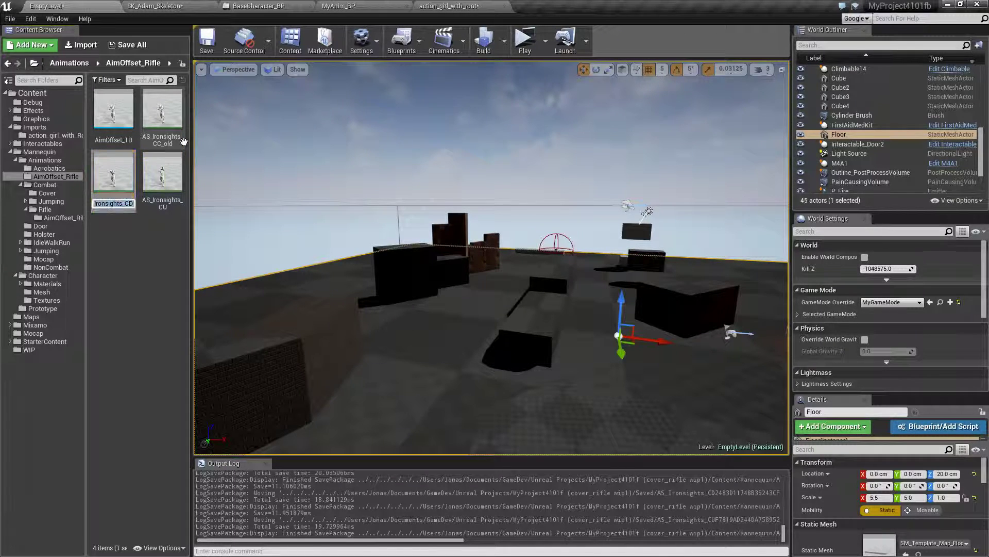
text(ld)
key(Return)
key(Right)
key(F2)
key(End)
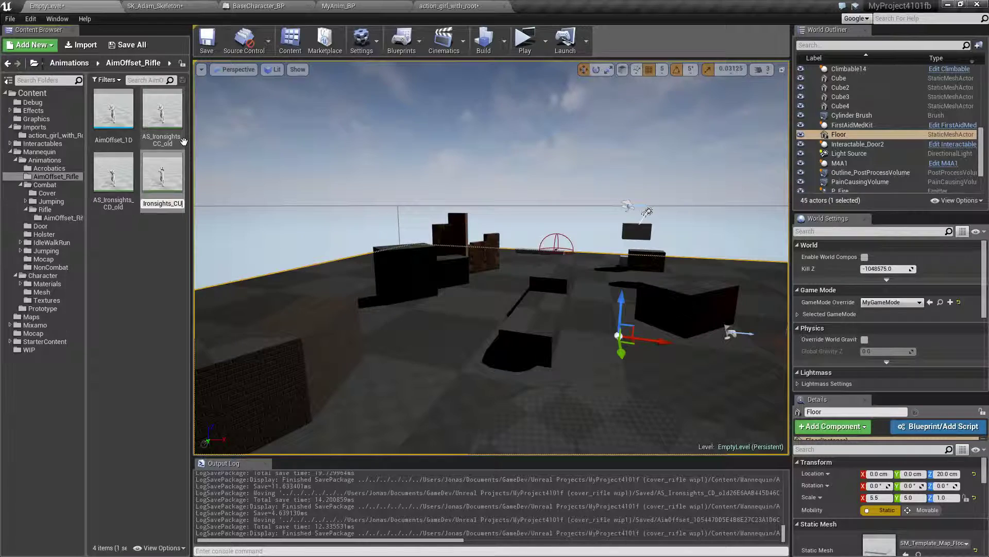
text(_old)
key(Return)
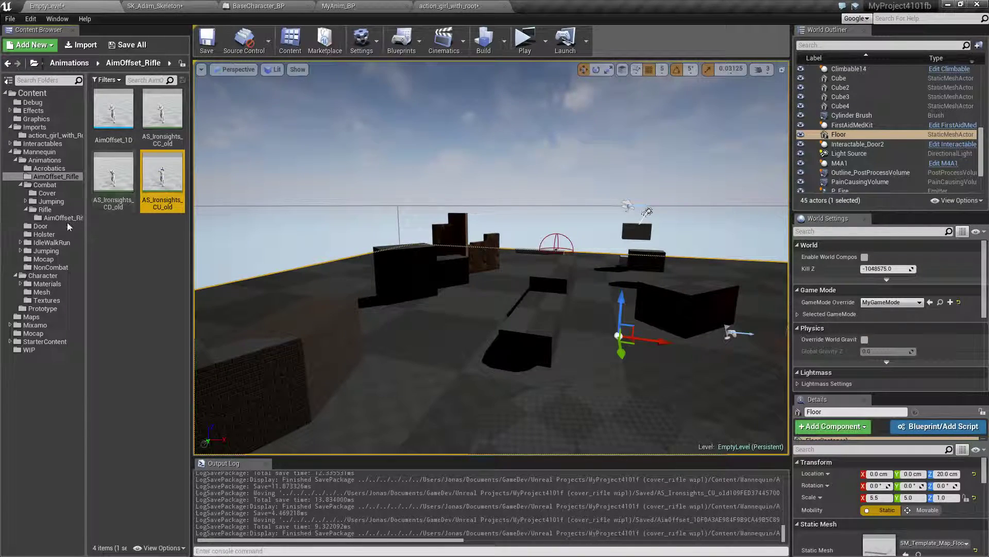
Step: Reopen AS_Ironsights_CU from Combat/Rifle/AimOffset_Rifle, assign AS_Ironsights_CC as its base pose animation, and save it
click(69, 218)
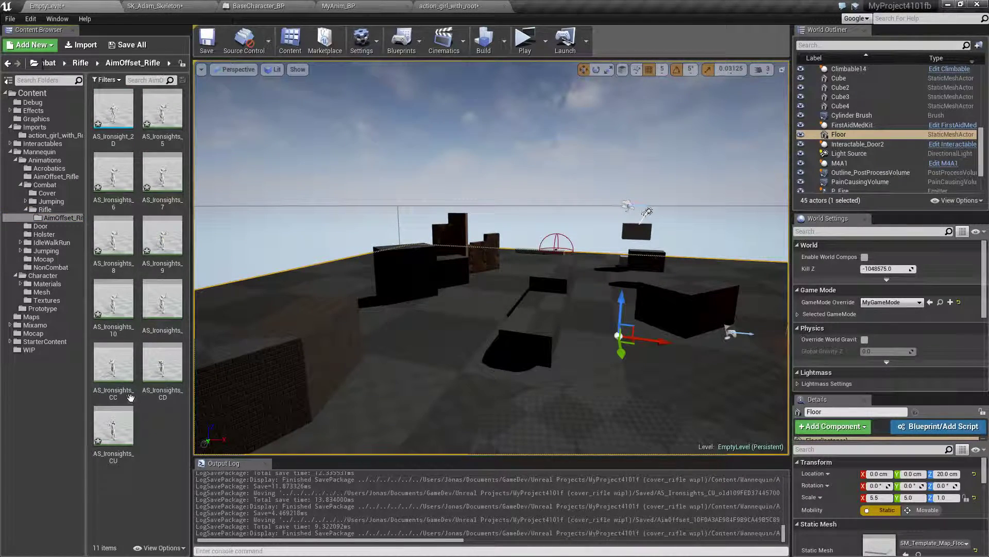
double_click(114, 427)
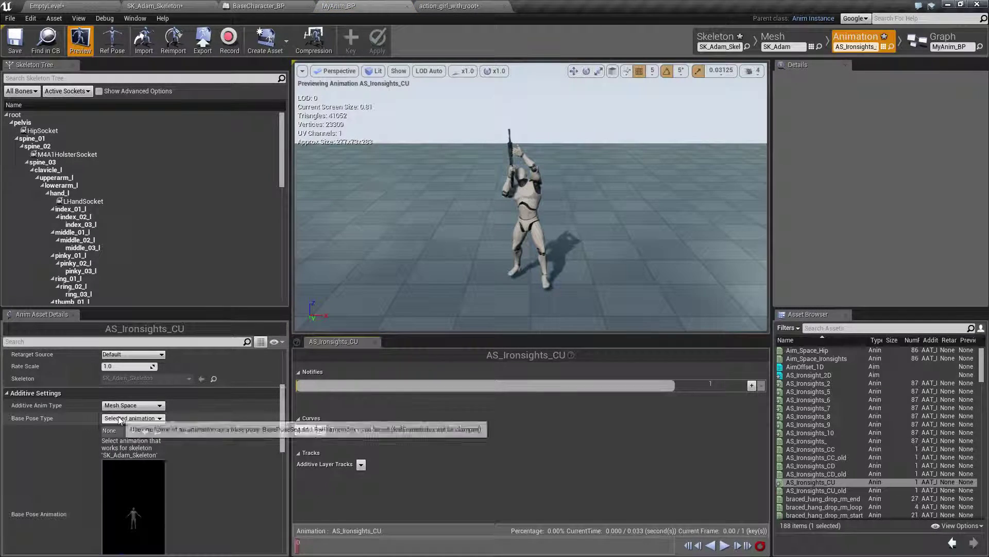
click(132, 418)
click(134, 445)
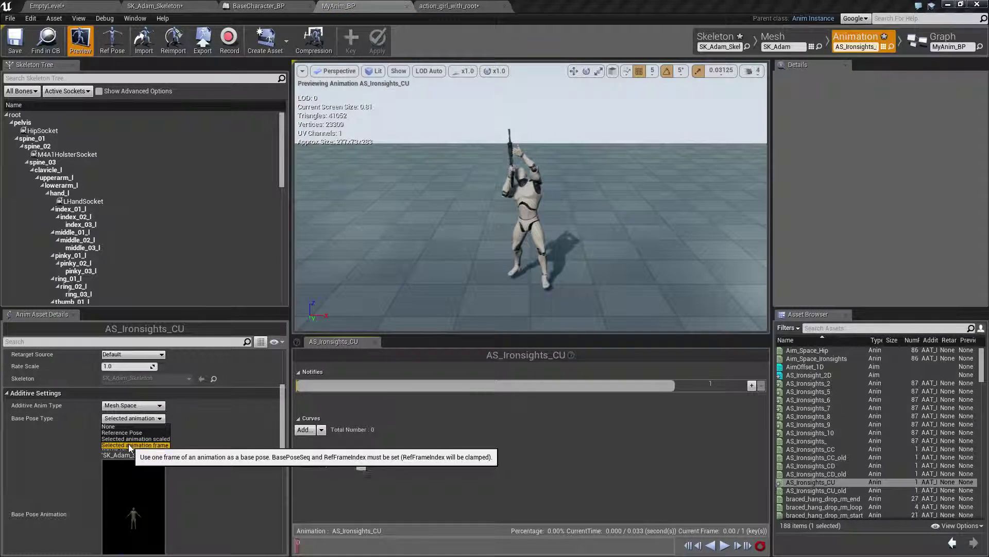
click(115, 430)
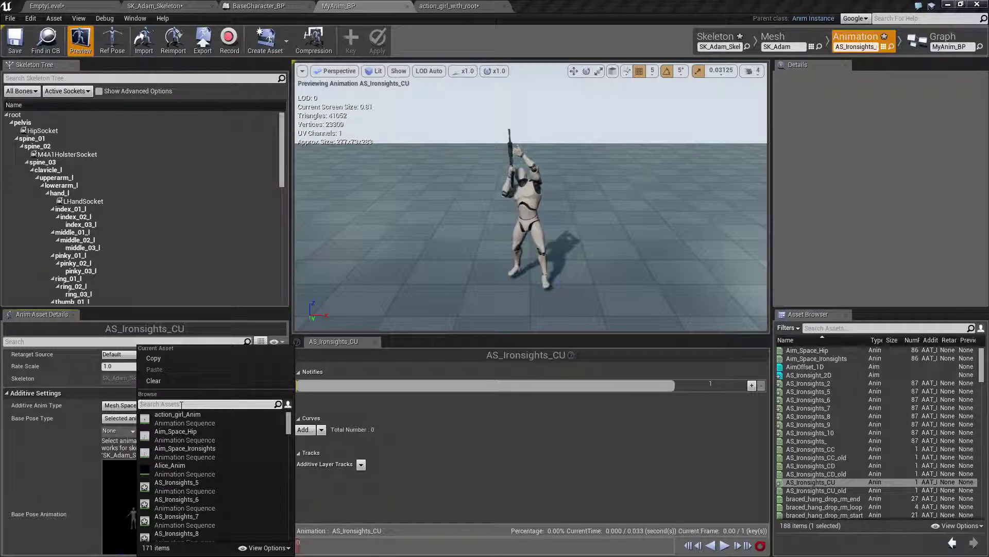
text(cc)
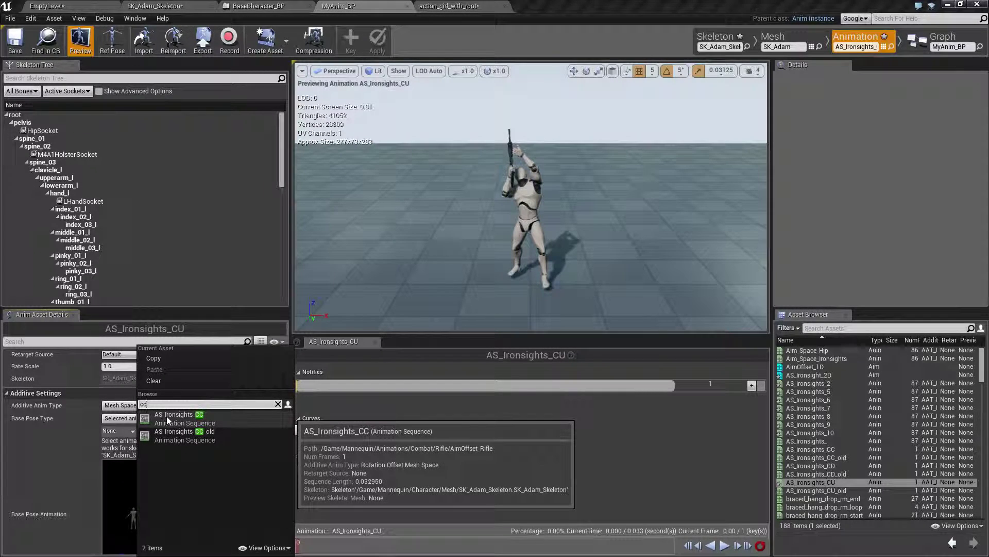
click(166, 416)
click(15, 40)
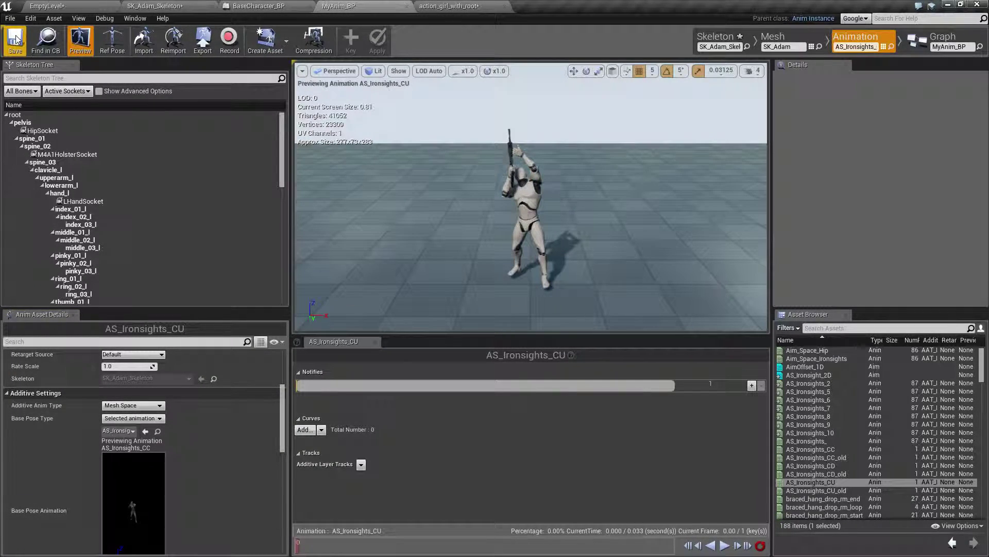
Step: Open AS_Ironsights_CC and check which animation is assigned as its base pose
click(68, 5)
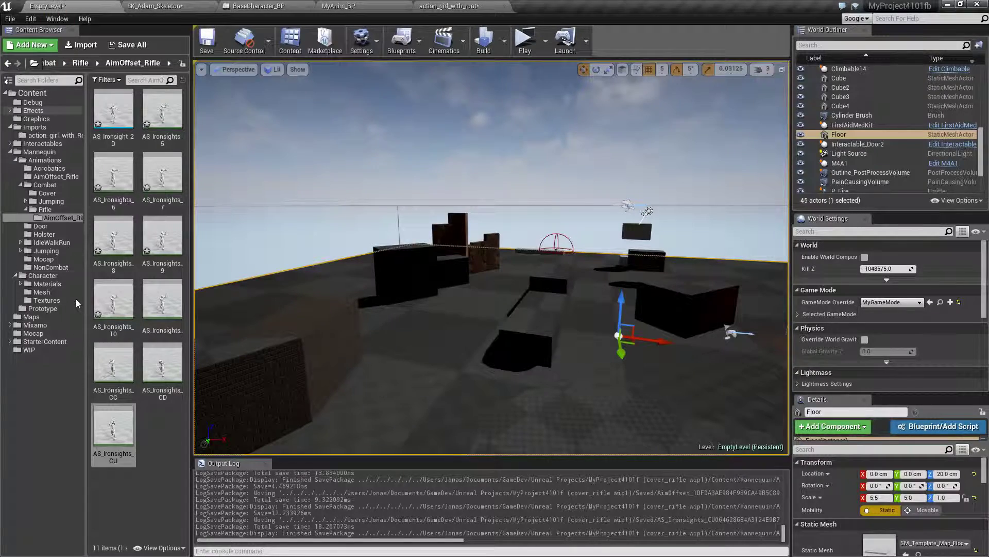
double_click(114, 366)
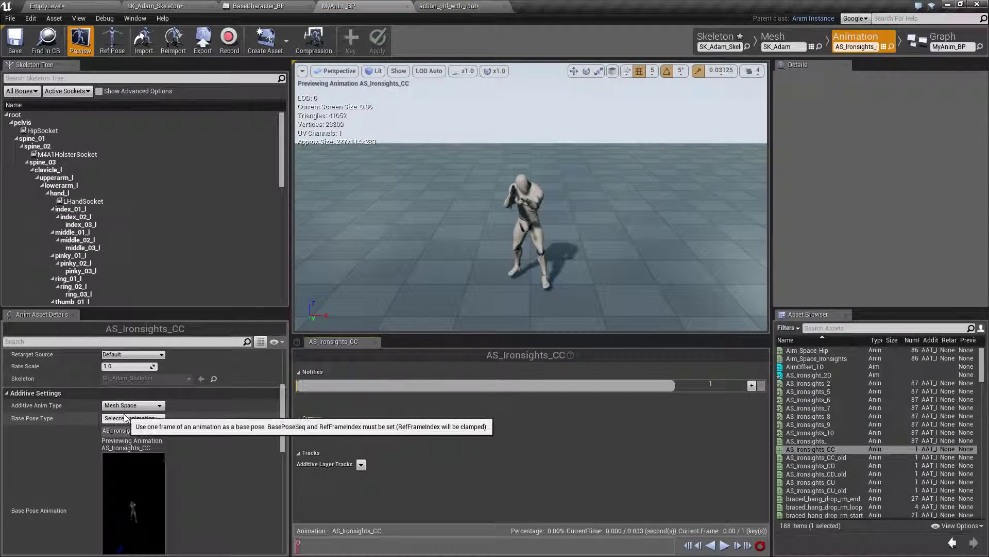
click(119, 430)
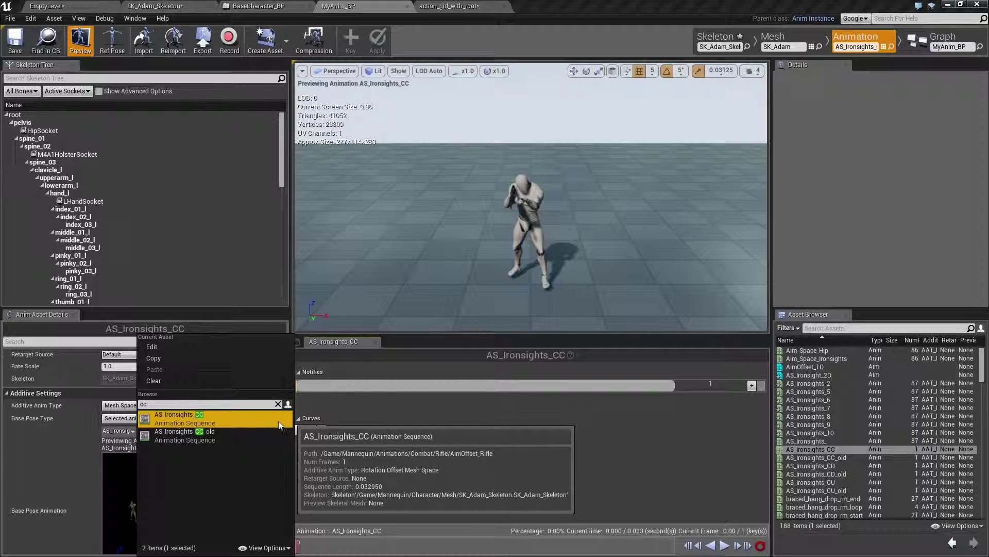
click(71, 452)
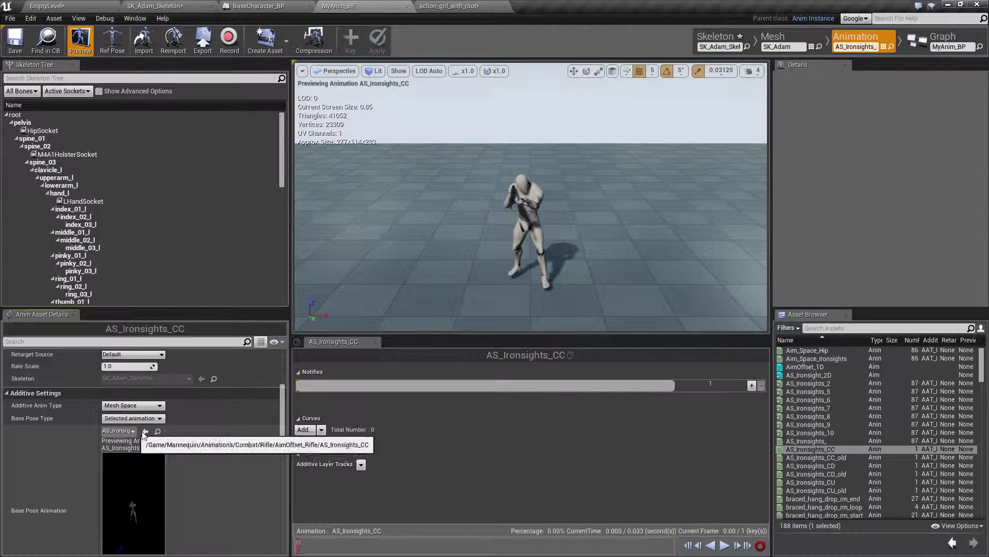
Step: Open AS_Ironsights_CD from Combat/Rifle/AimOffset_Rifle and set its additive type to Mesh Space
click(81, 5)
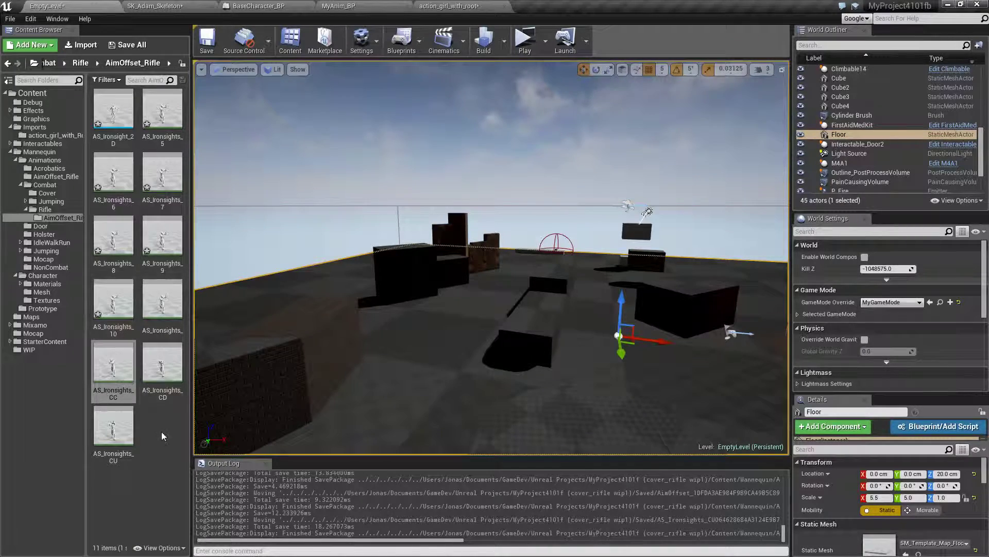
double_click(163, 369)
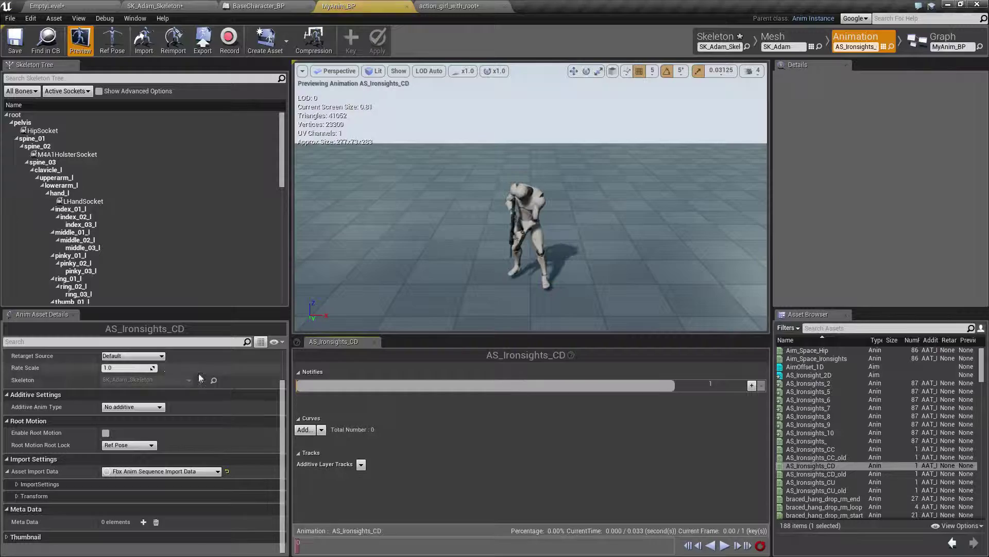
click(125, 408)
click(120, 423)
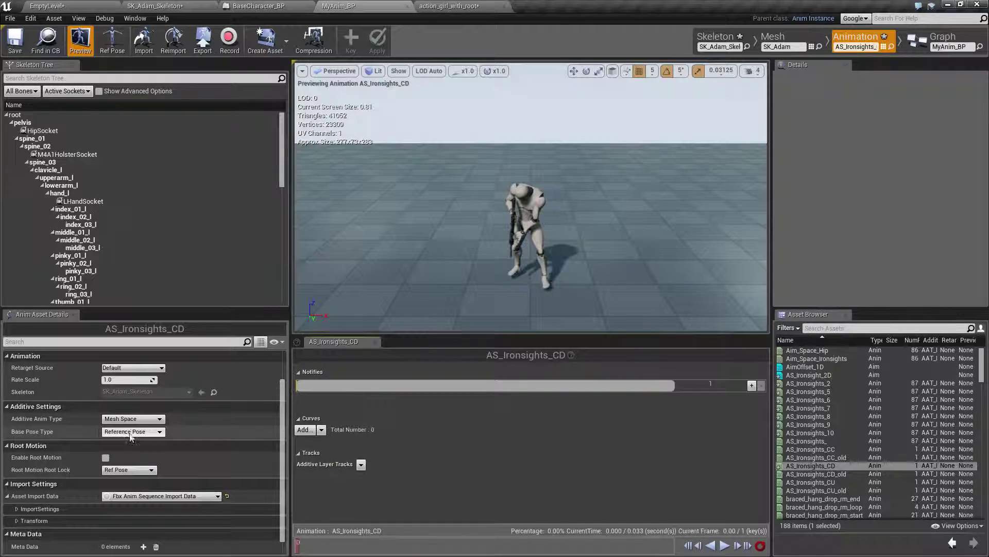
click(126, 431)
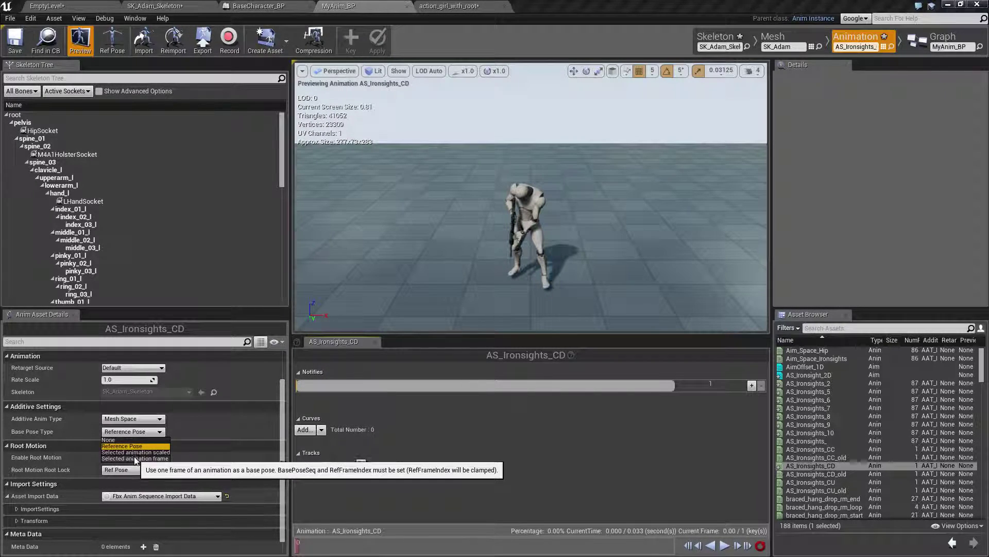
click(75, 431)
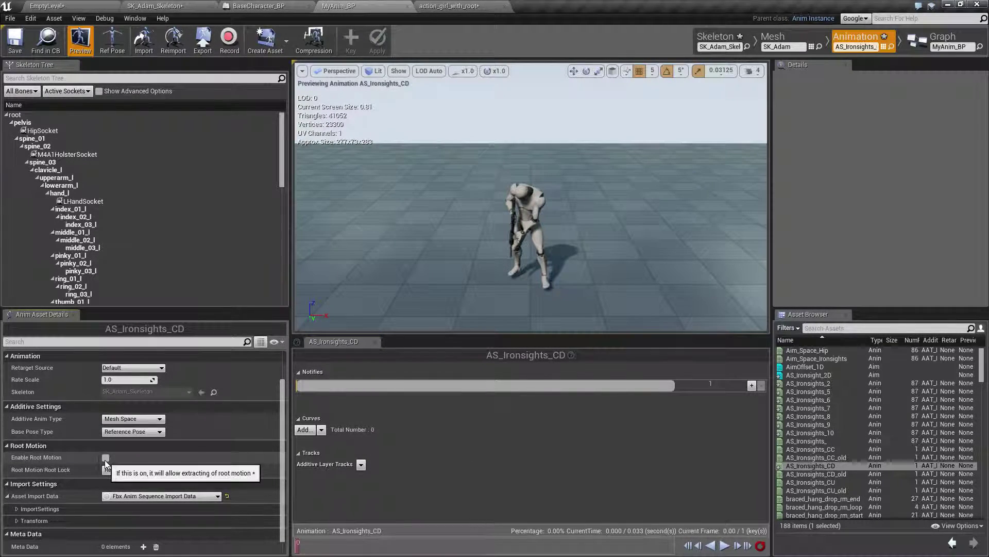
click(131, 469)
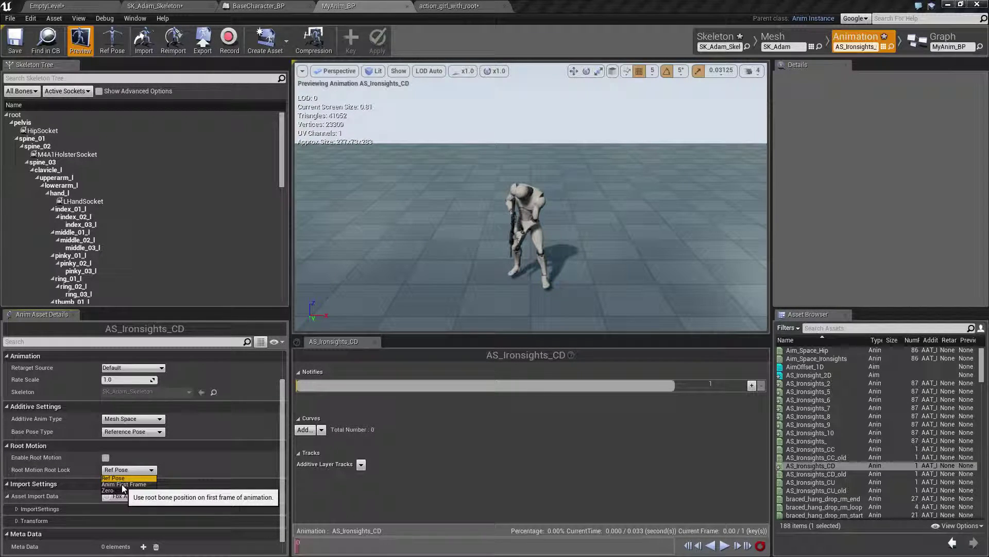
click(115, 478)
Step: Set the base pose type of AS_Ironsights_CD to Selected animation frame, assign AS_Ironsights_CC as its base pose animation, and save it
click(133, 431)
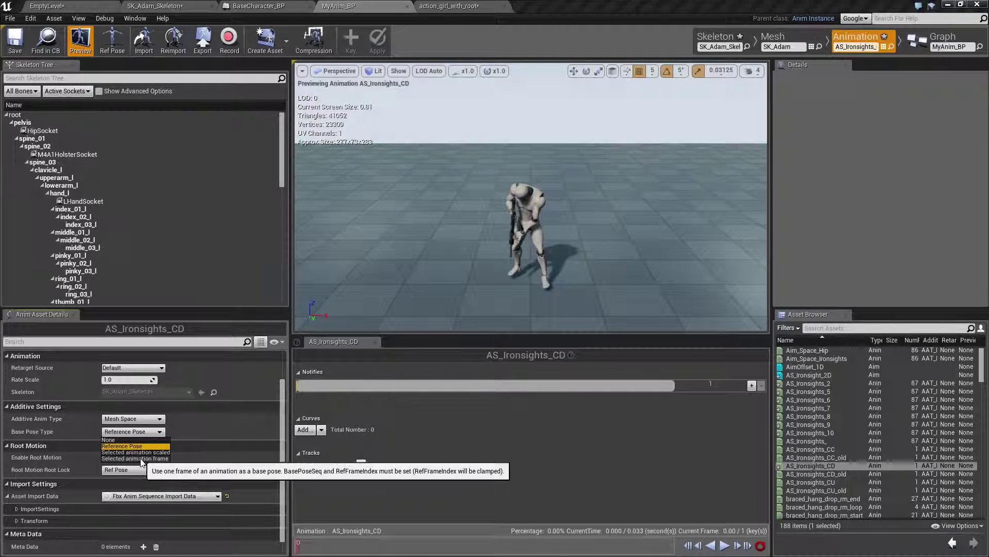
click(142, 459)
click(124, 445)
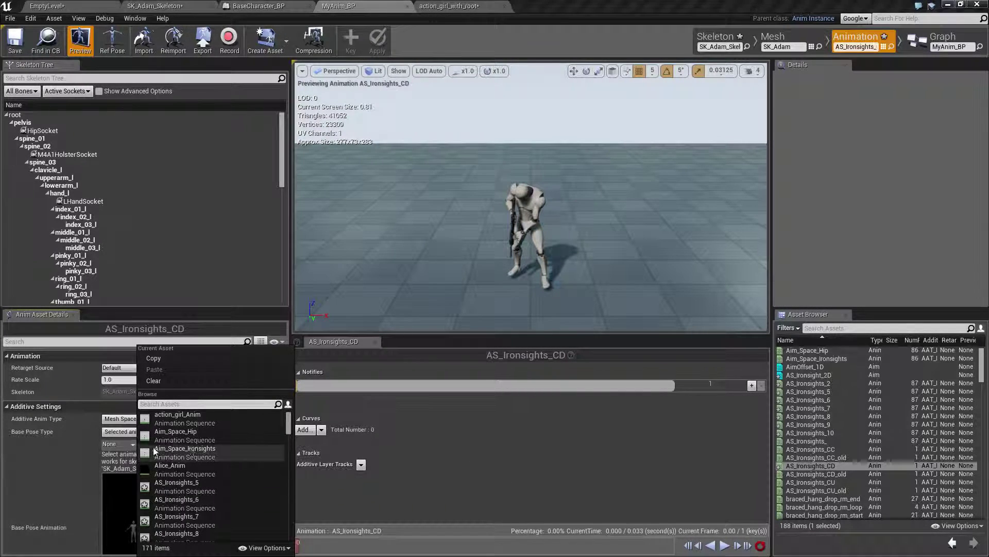
click(181, 401)
text(cc)
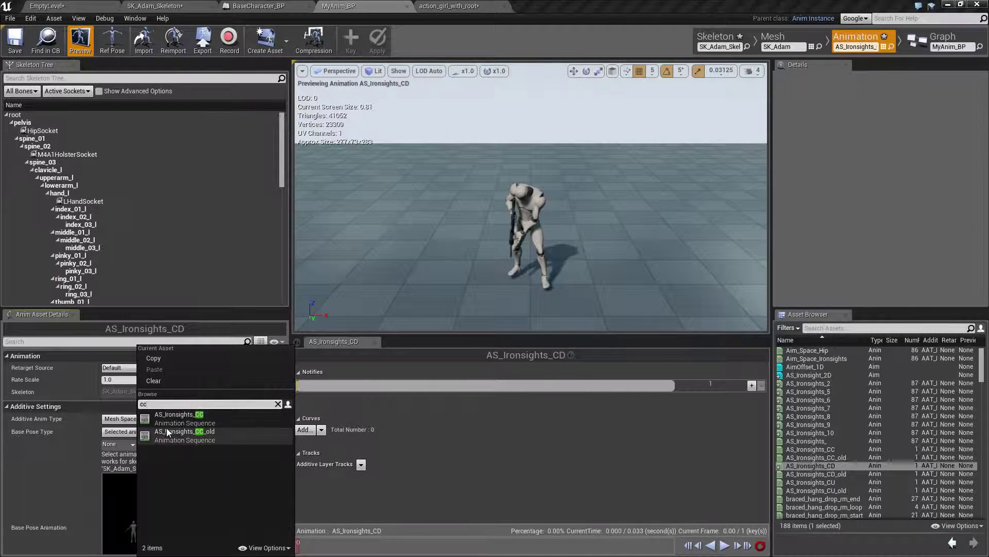
click(179, 416)
click(13, 38)
Step: Open AS_Ironsights_5 from Combat/Rifle/AimOffset_Rifle and trim it to the single sideways aiming pose at about frame 32
click(46, 6)
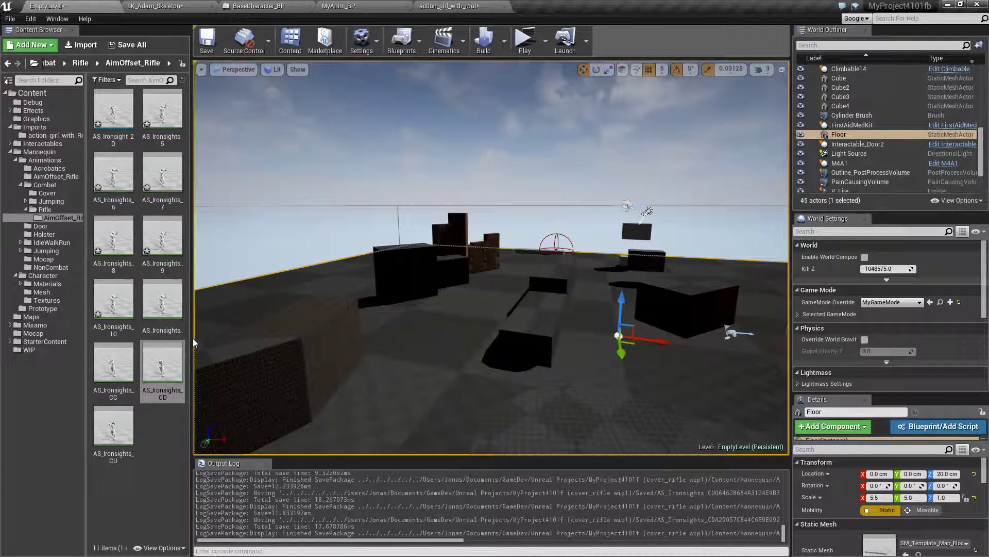
click(174, 453)
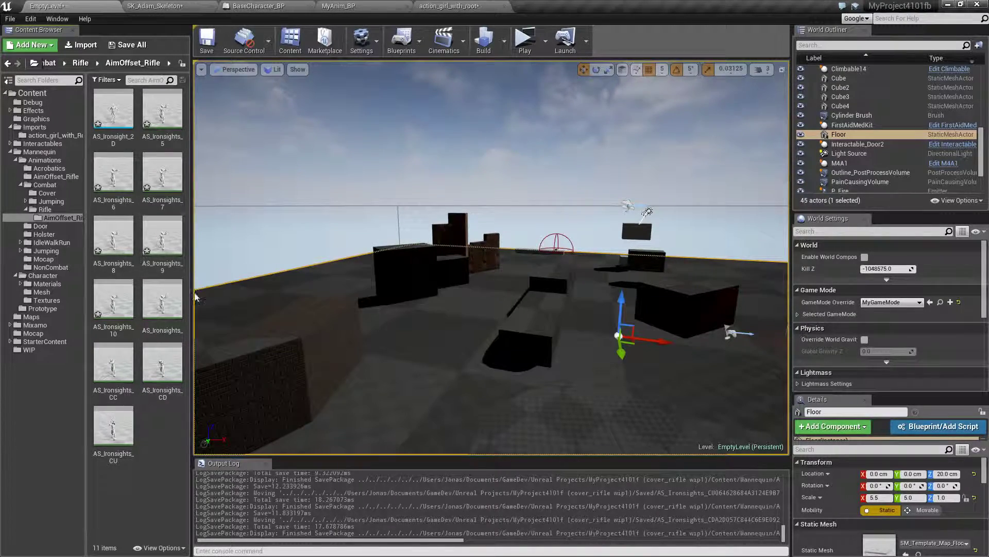
double_click(173, 113)
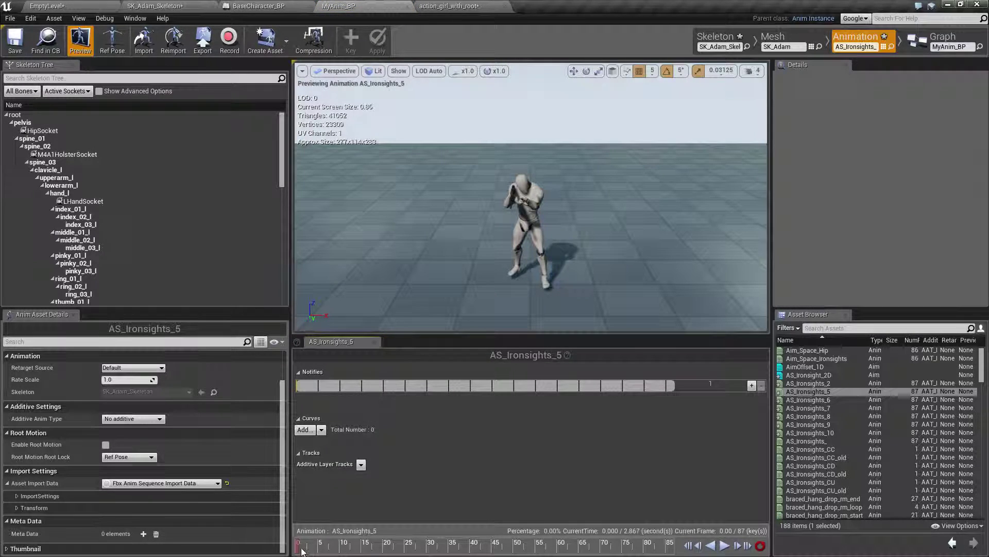
drag(308, 545, 430, 539)
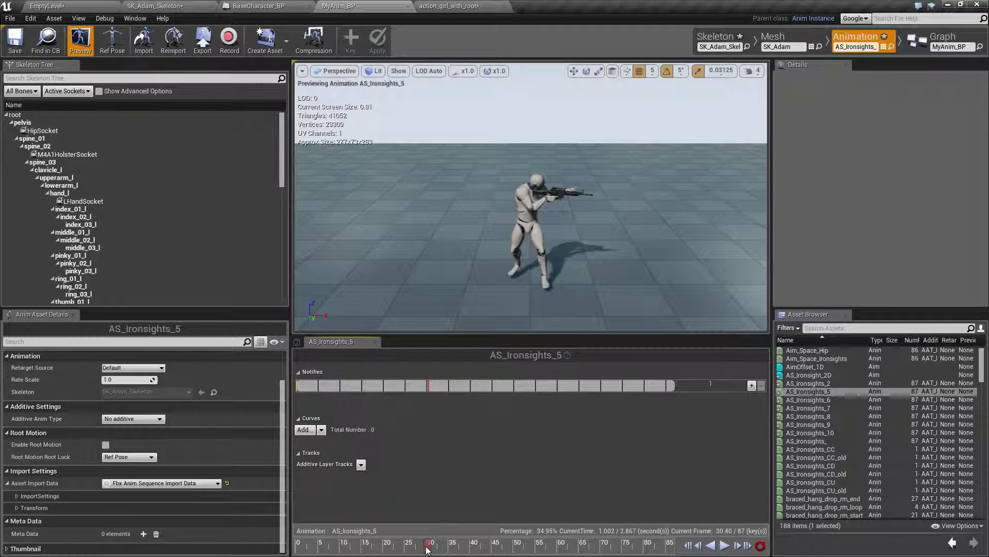
drag(430, 551, 429, 552)
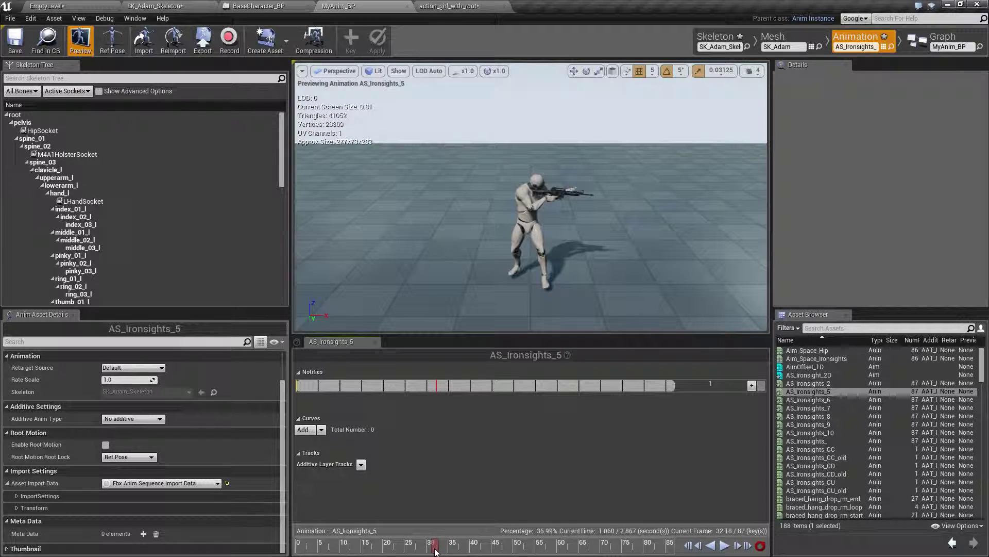
right_click(433, 550)
click(462, 473)
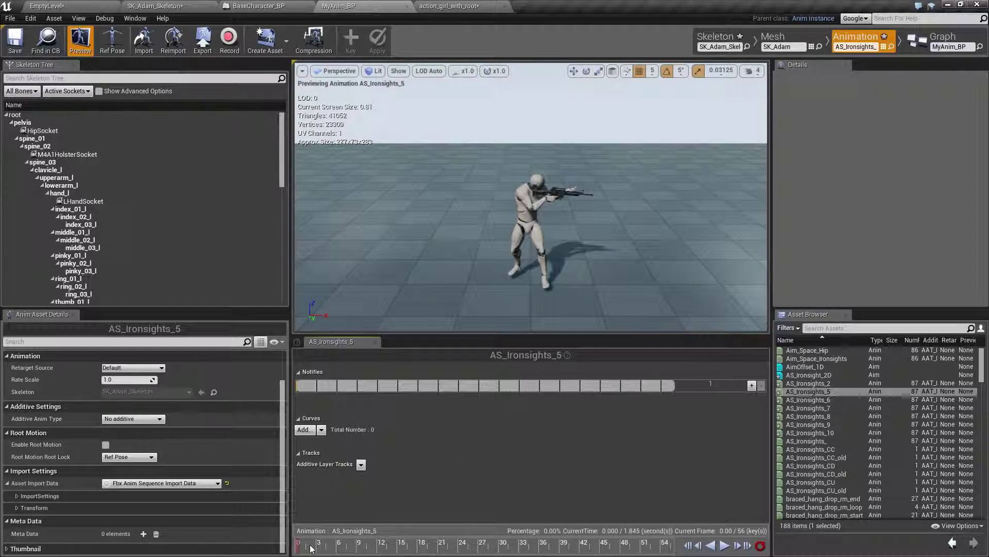
right_click(301, 547)
click(359, 485)
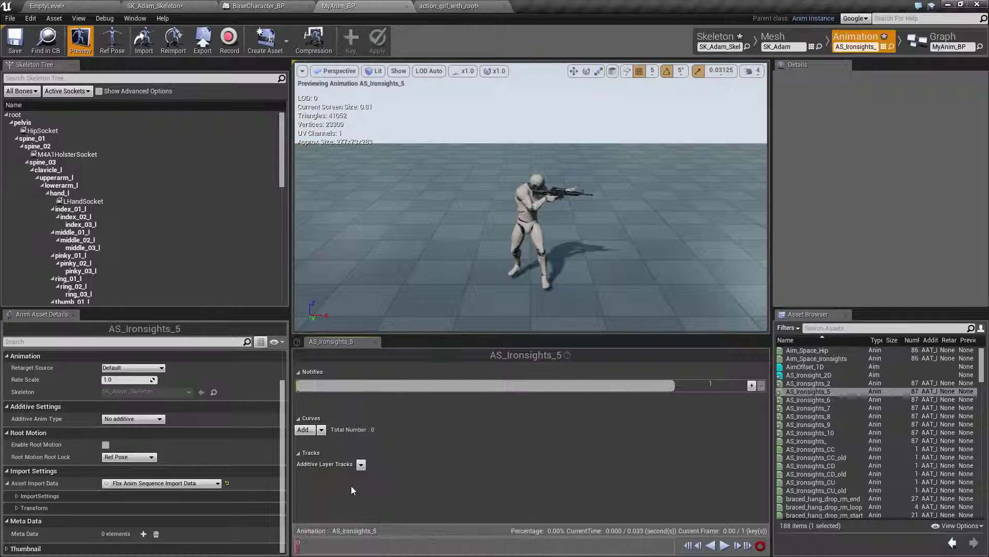
Step: Make AS_Ironsights_5 a Mesh Space additive based on a selected animation frame of AS_Ironsights_CC, and save it
click(118, 420)
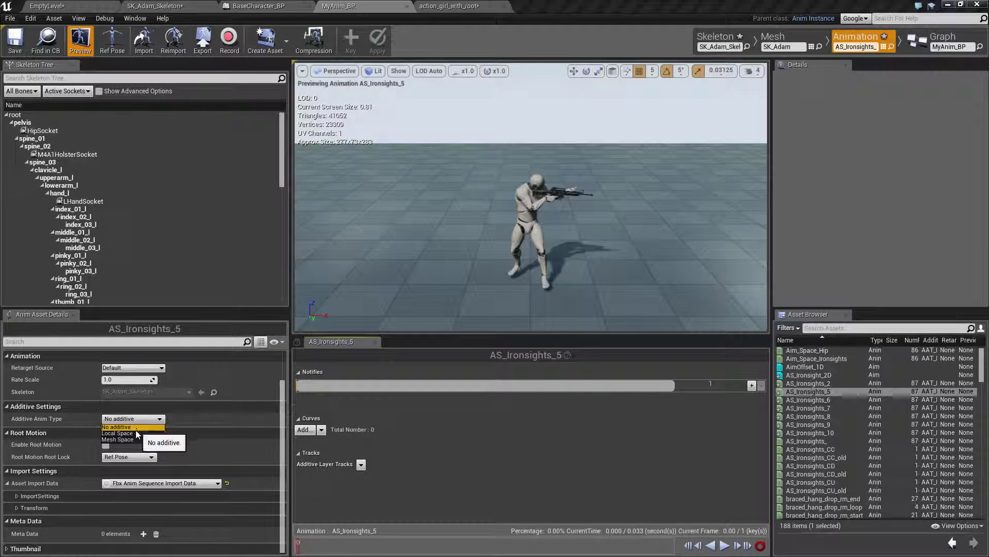
click(130, 440)
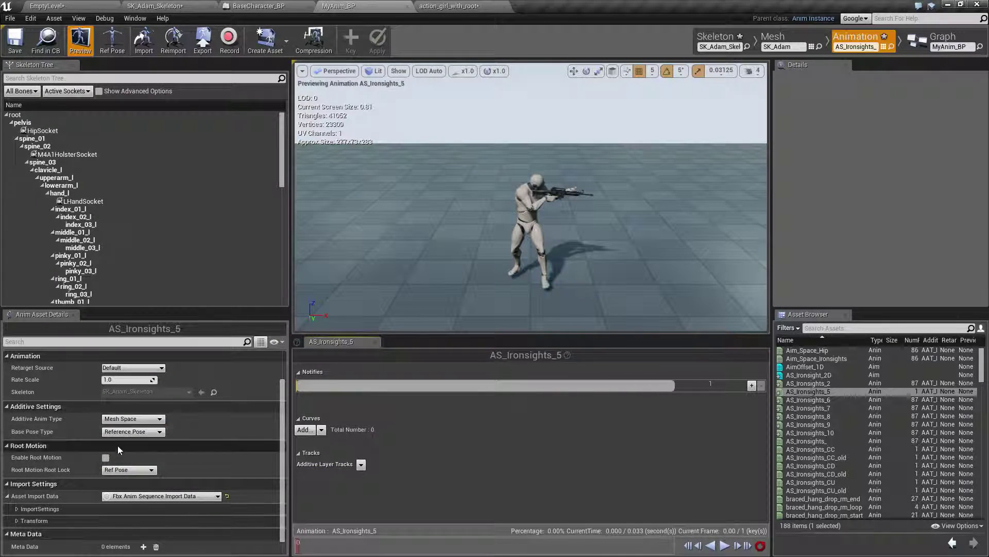
click(119, 470)
click(119, 477)
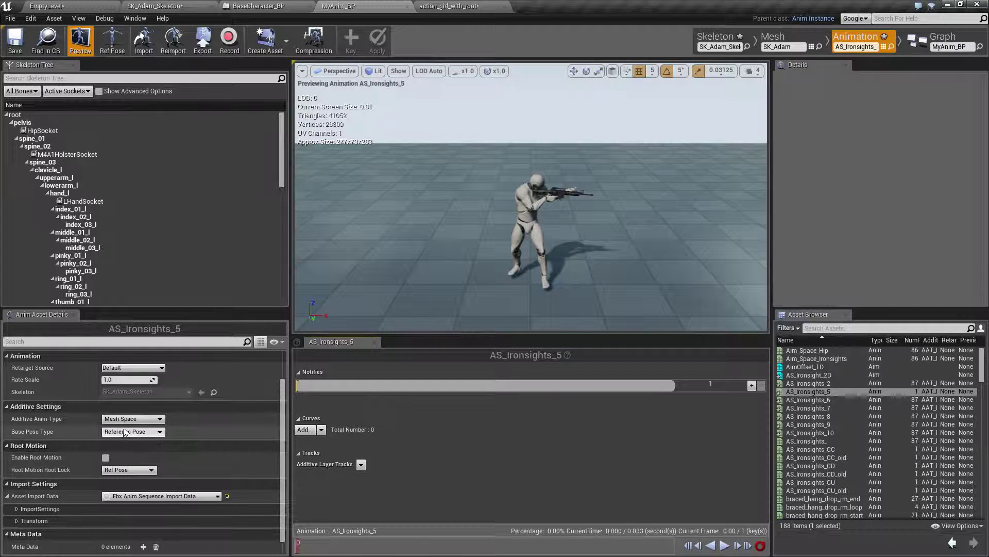
click(132, 431)
click(133, 459)
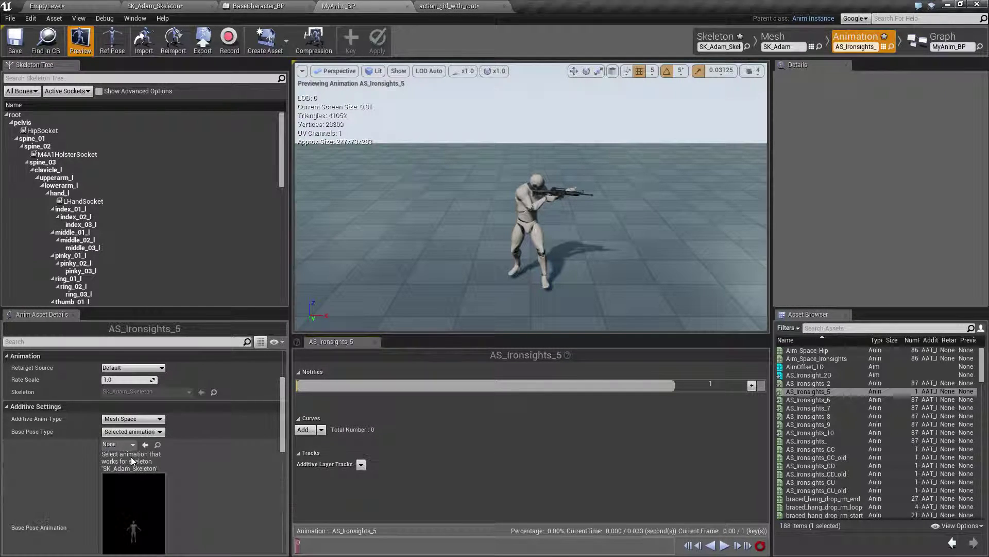
click(115, 446)
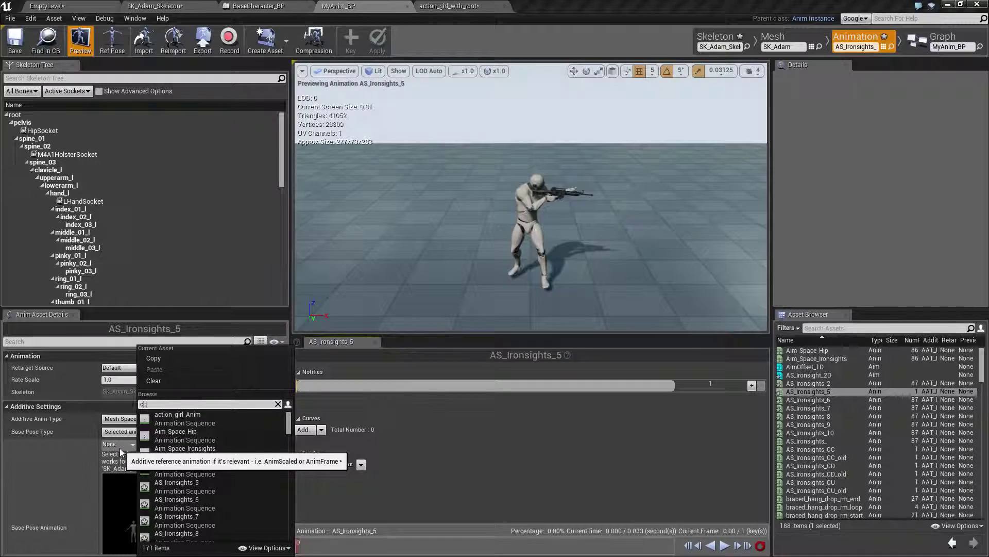
text(cc)
click(188, 416)
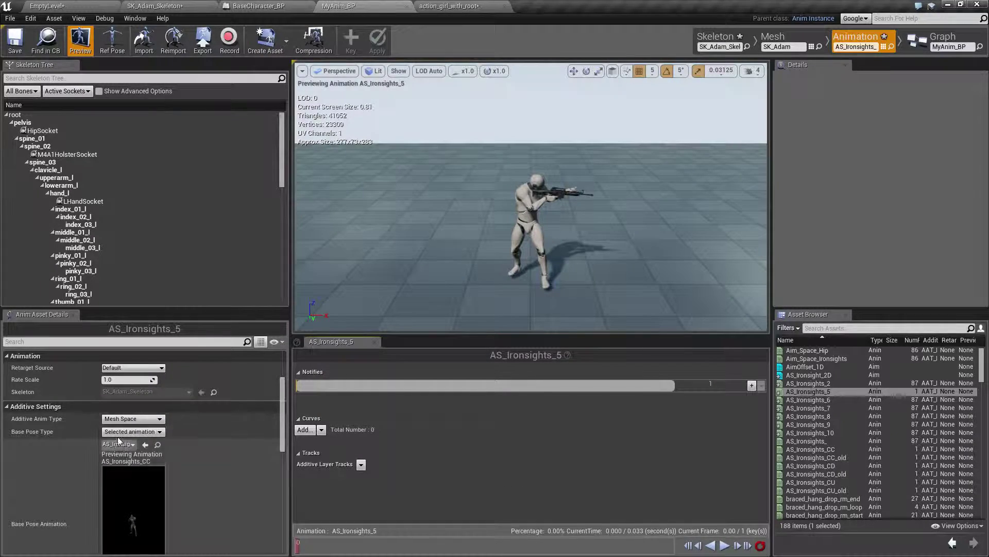
click(16, 43)
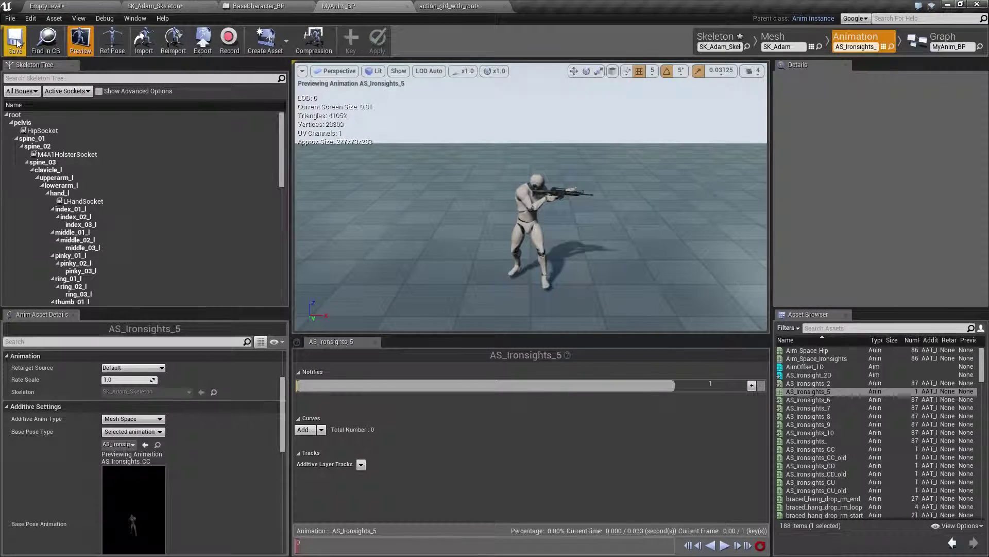
Step: Rename AS_Ironsights_5 in the AimOffset_Rifle folder to AS_Ironsights_LC
click(66, 6)
click(163, 137)
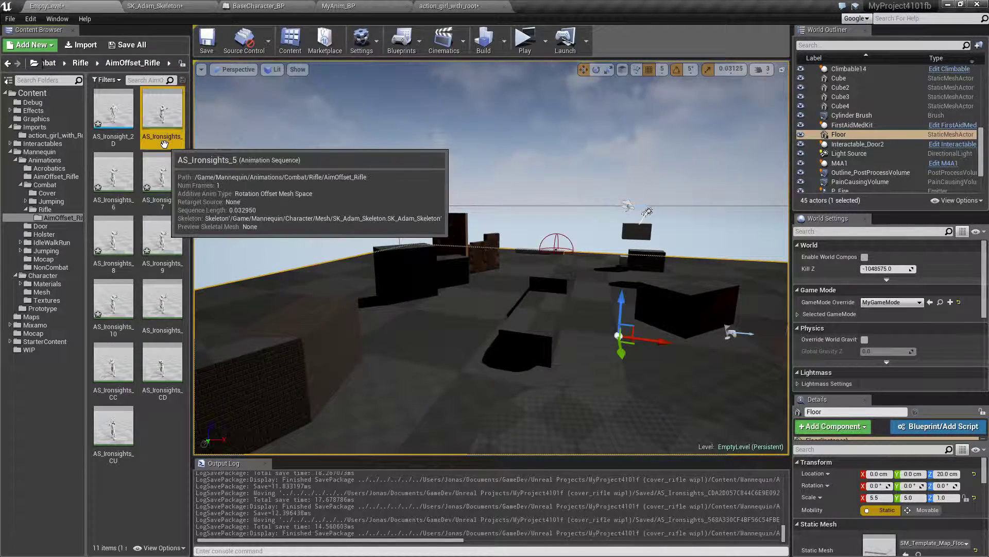
key(F2)
key(Right)
key(BackSpace)
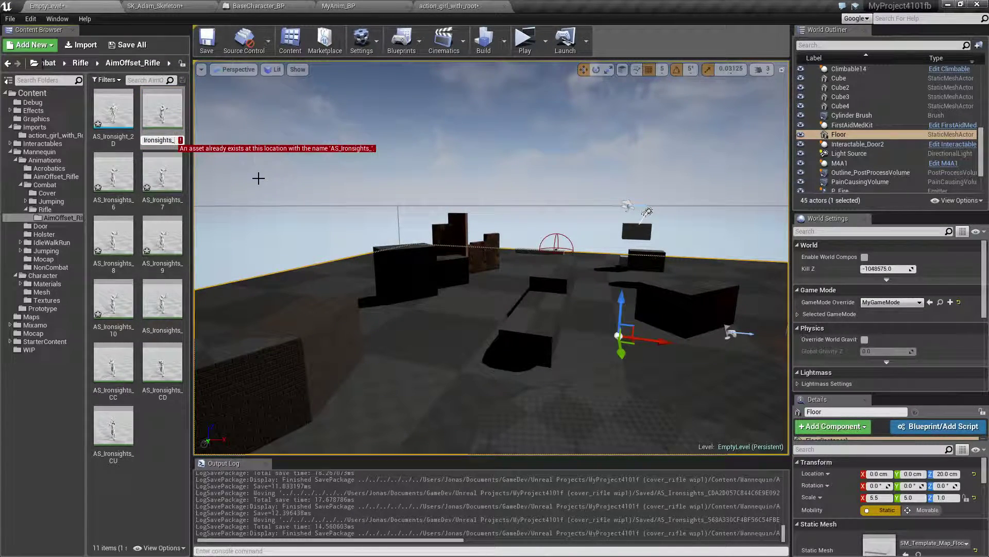
text(L)
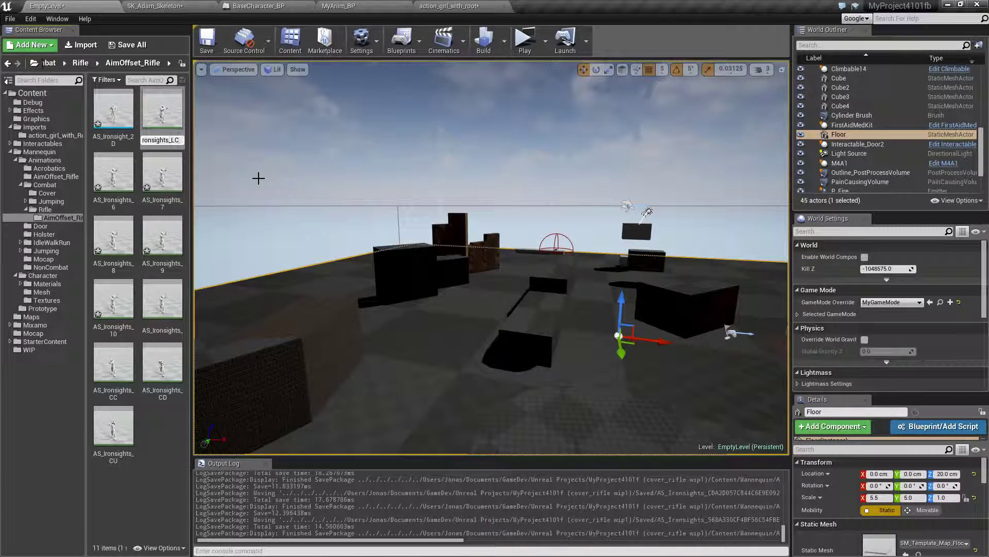
text(C)
key(Return)
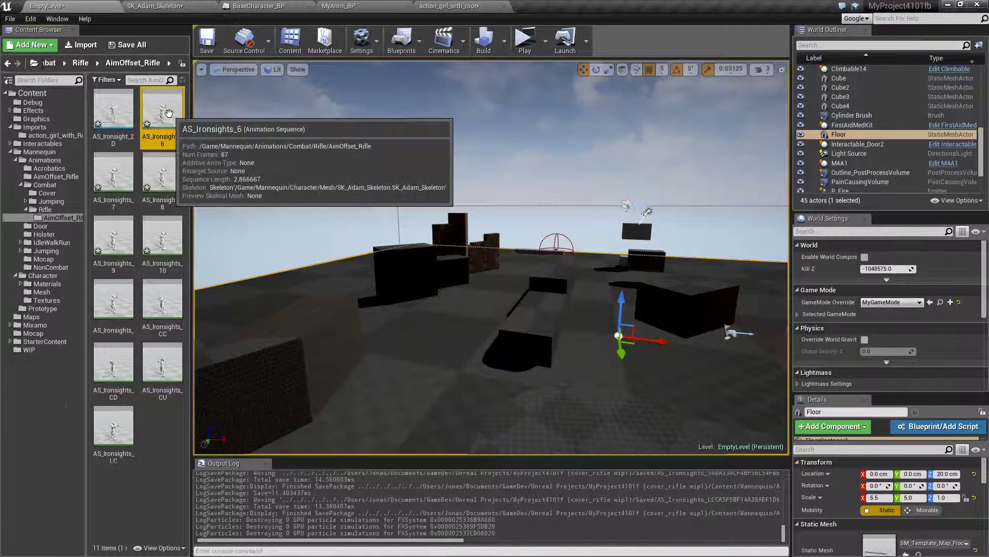
Step: Rename AS_Ironsights_6 in the AimOffset_Rifle folder to AS_Ironsights_RC
click(162, 143)
click(162, 139)
key(End)
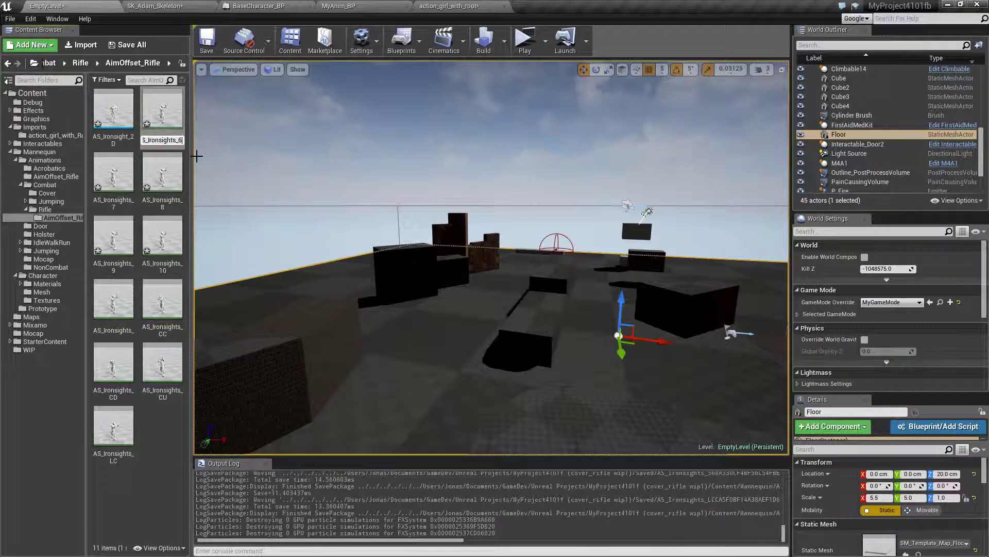
key(BackSpace)
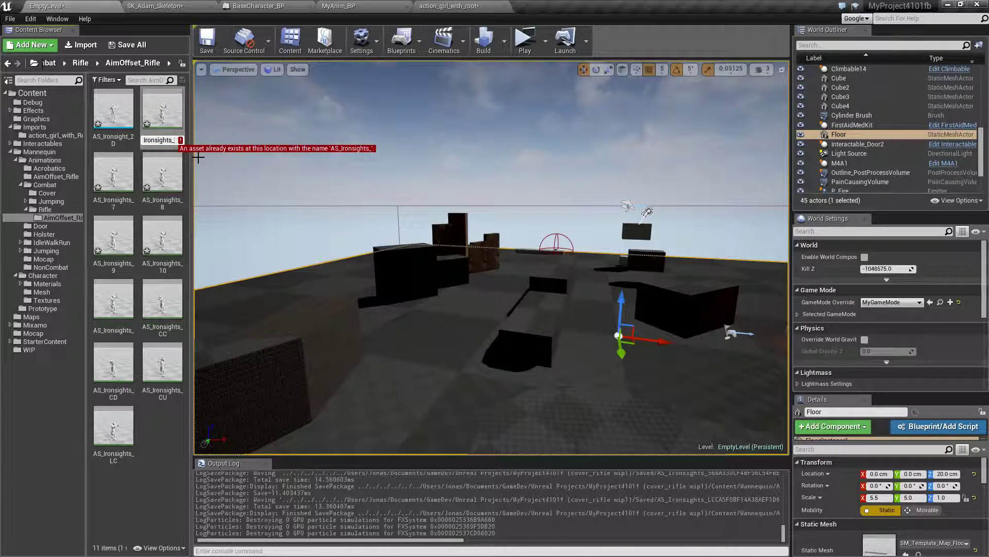
text(R)
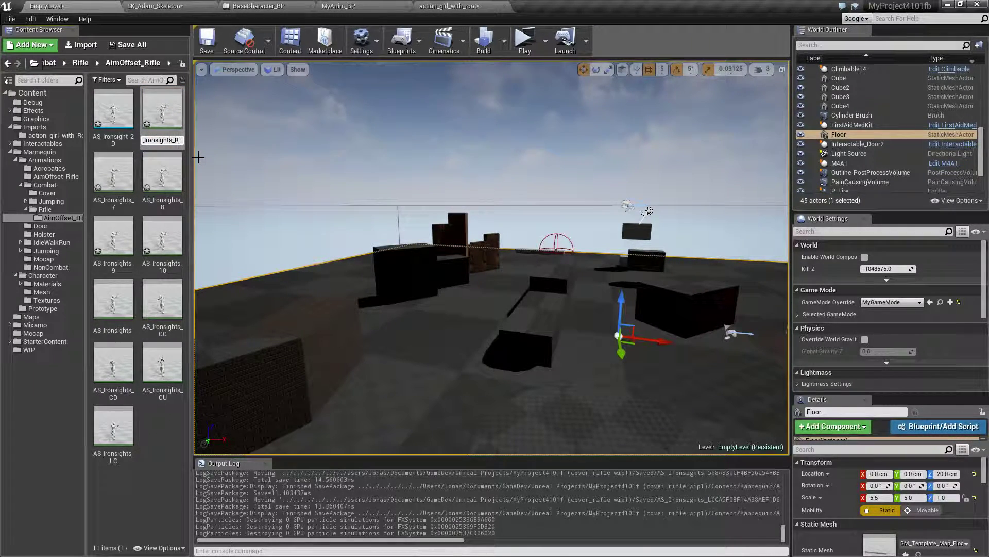
text(C)
key(Return)
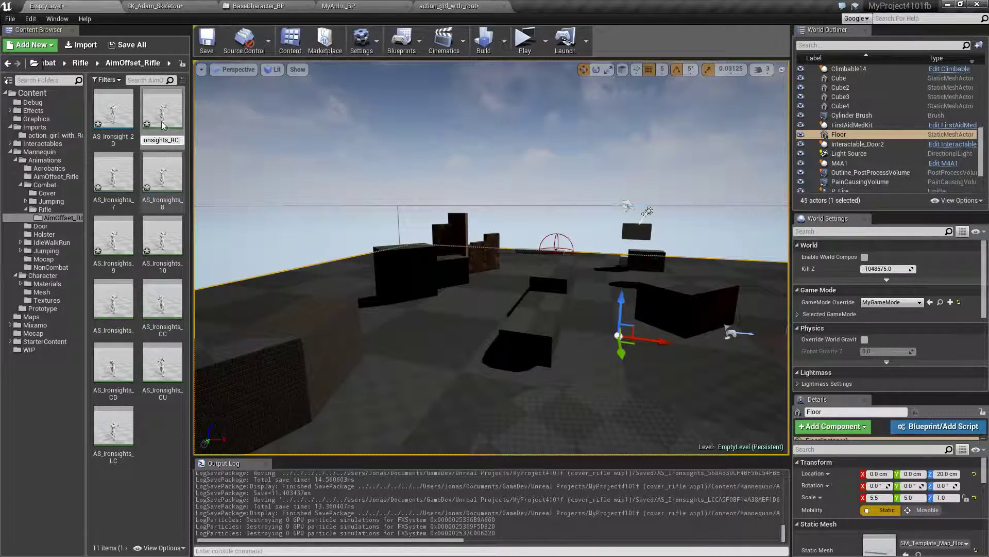
Step: Open AS_Ironsights_RC and trim it to the single opposite-side aiming pose at about frame 61
double_click(107, 436)
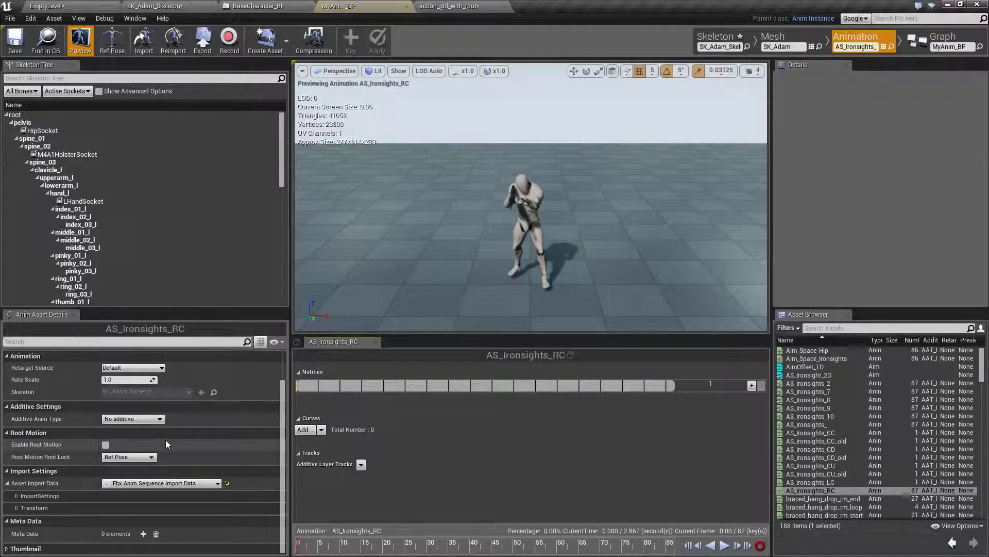
drag(320, 548, 561, 531)
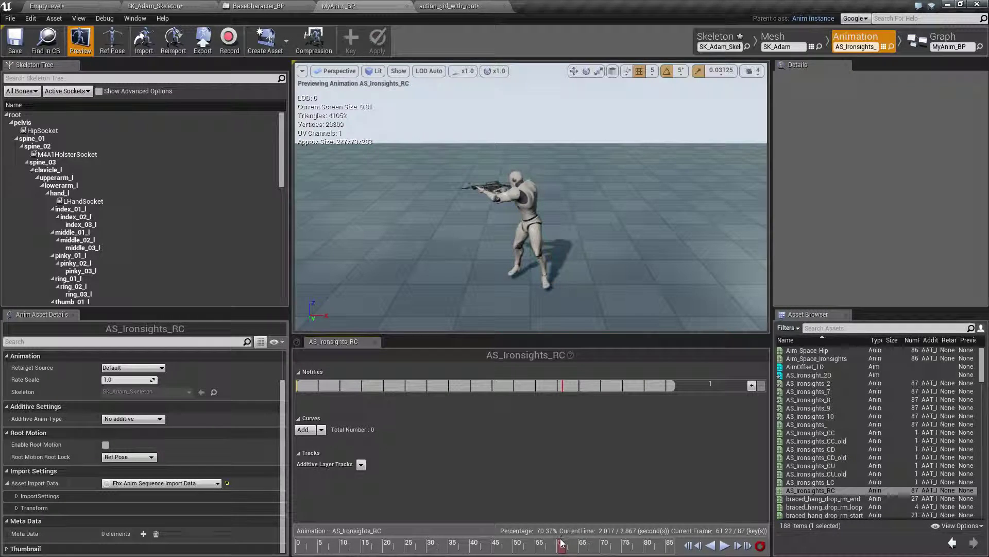
right_click(562, 544)
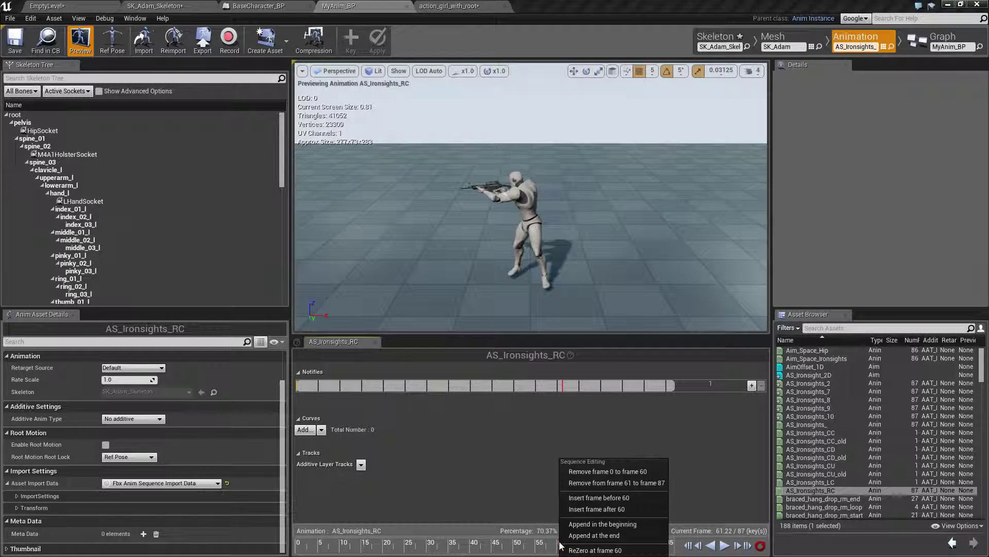
click(614, 472)
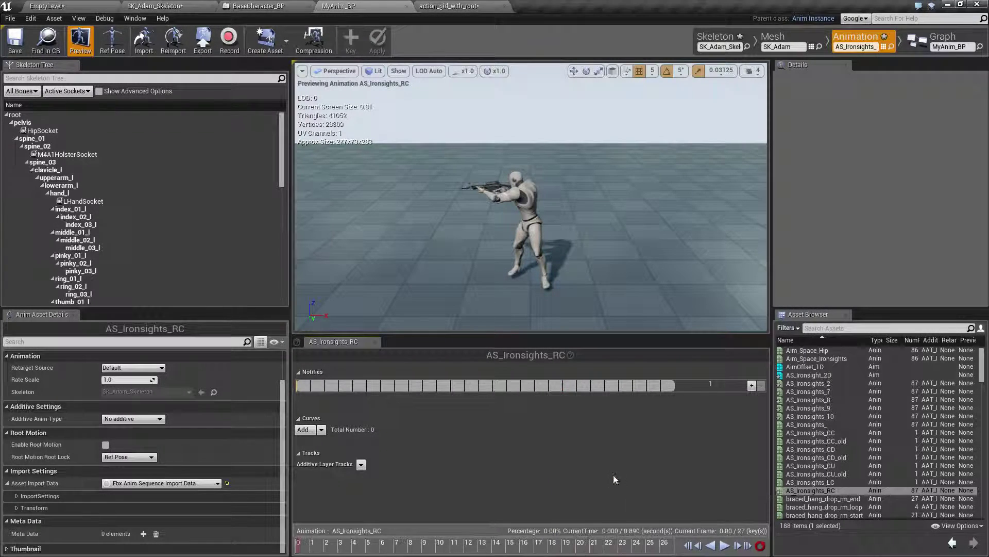
right_click(299, 546)
click(345, 487)
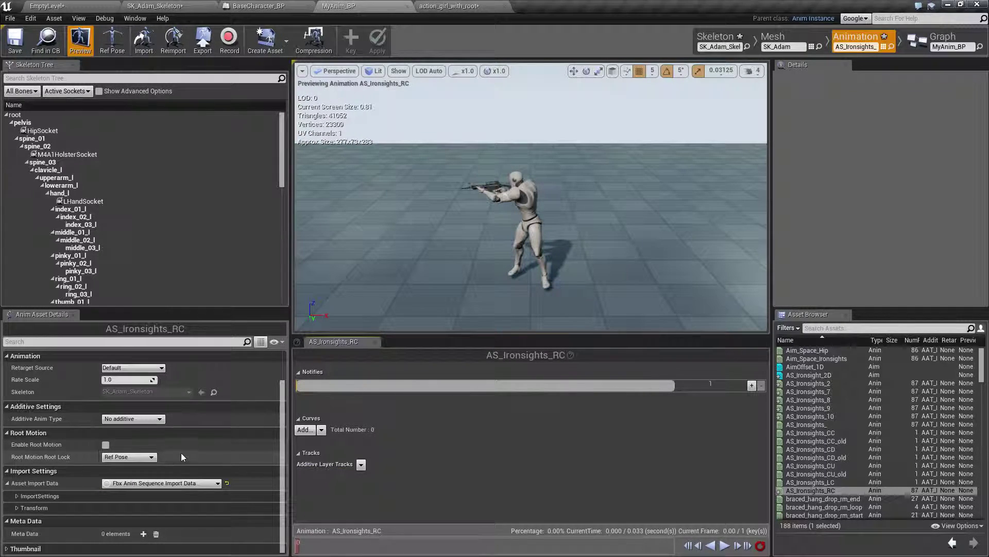
Step: Set AS_Ironsights_RC to Mesh Space additive with a selected animation frame of AS_Ironsights_CC as base pose, and save it
click(133, 419)
click(135, 445)
click(133, 431)
click(146, 462)
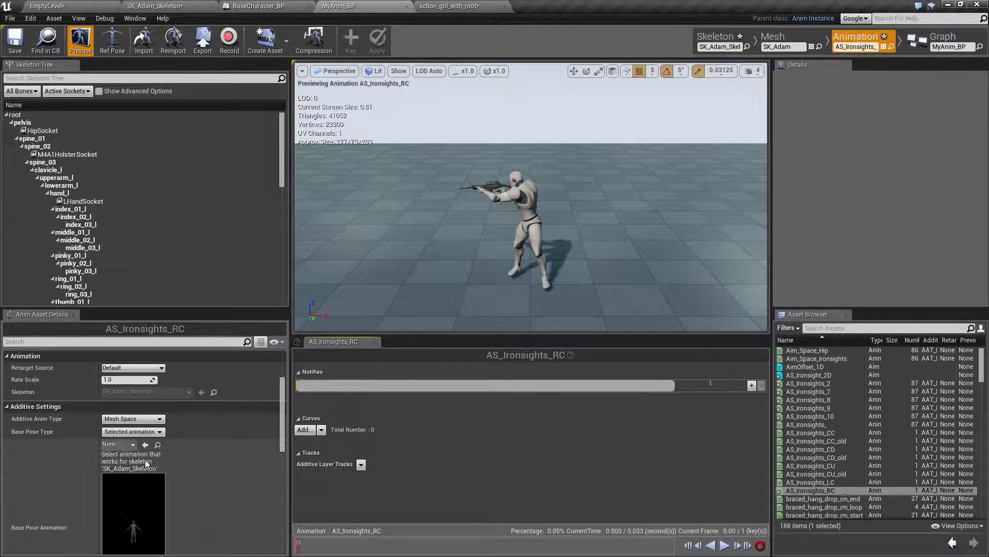
click(118, 444)
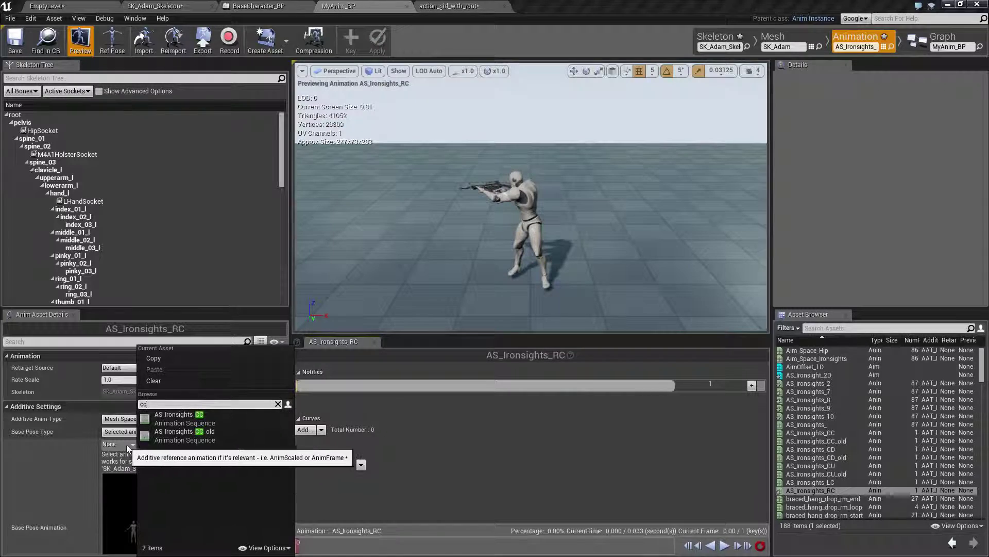
click(175, 414)
click(15, 38)
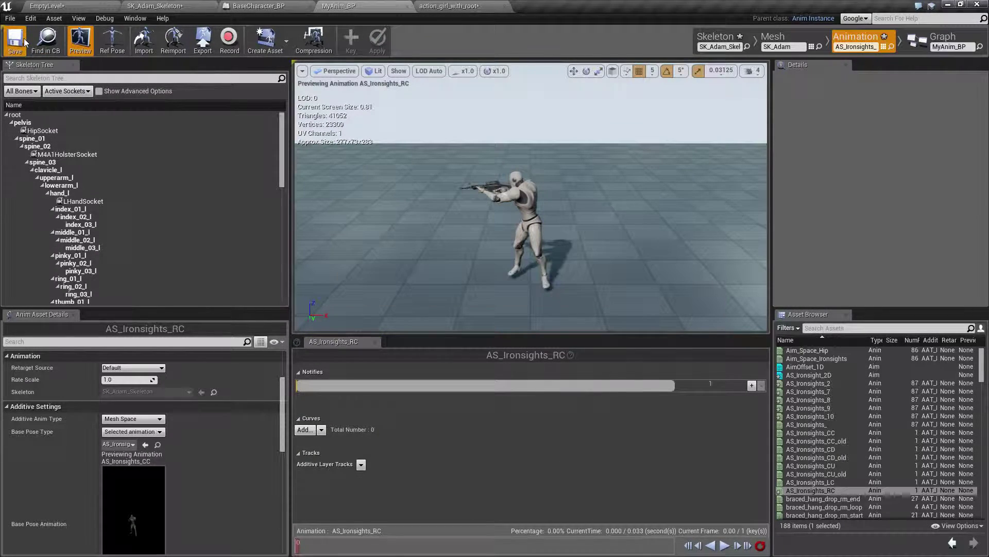
Step: Open AS_Ironsights_7 from the AimOffset_Rifle folder and trim it to the single upward aiming pose at about frame 40
click(70, 5)
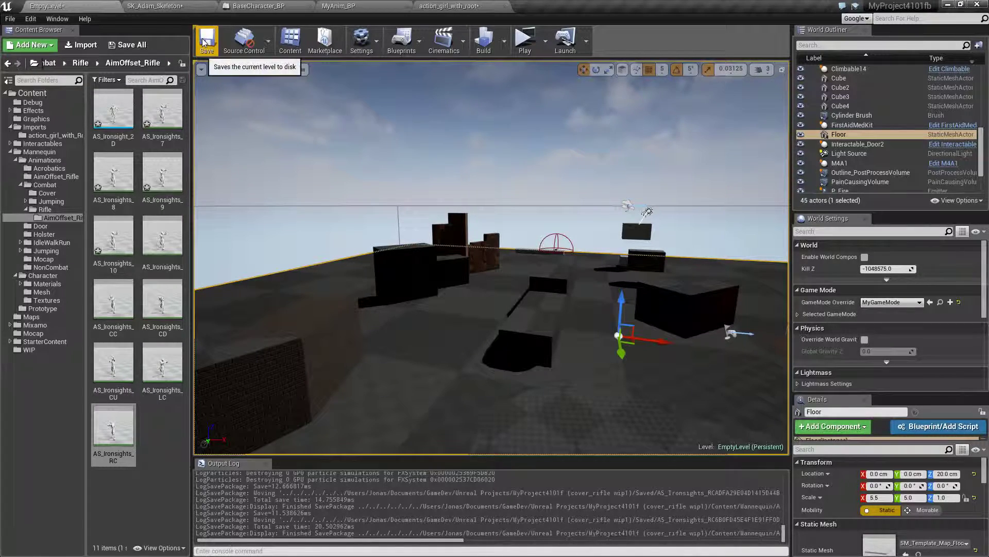
click(174, 127)
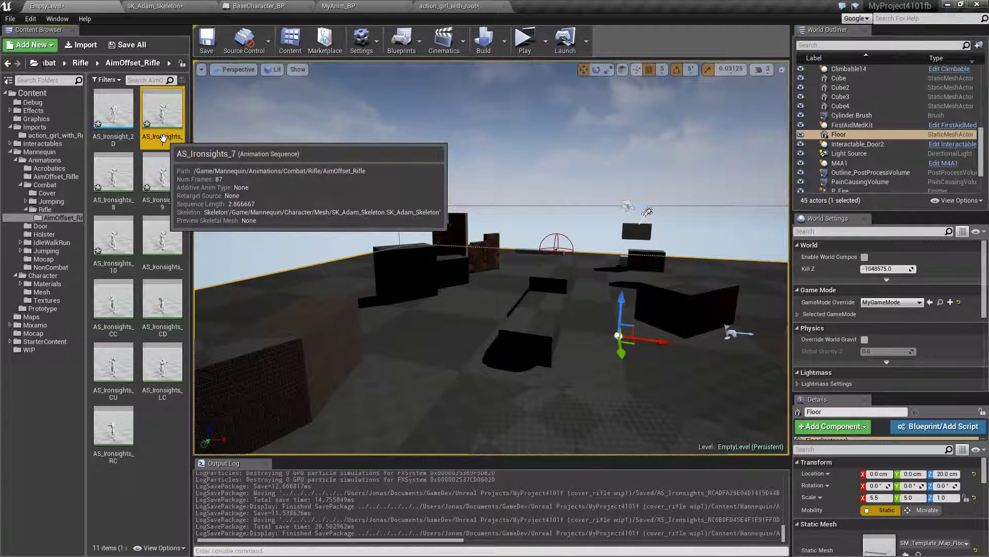
click(162, 137)
double_click(155, 109)
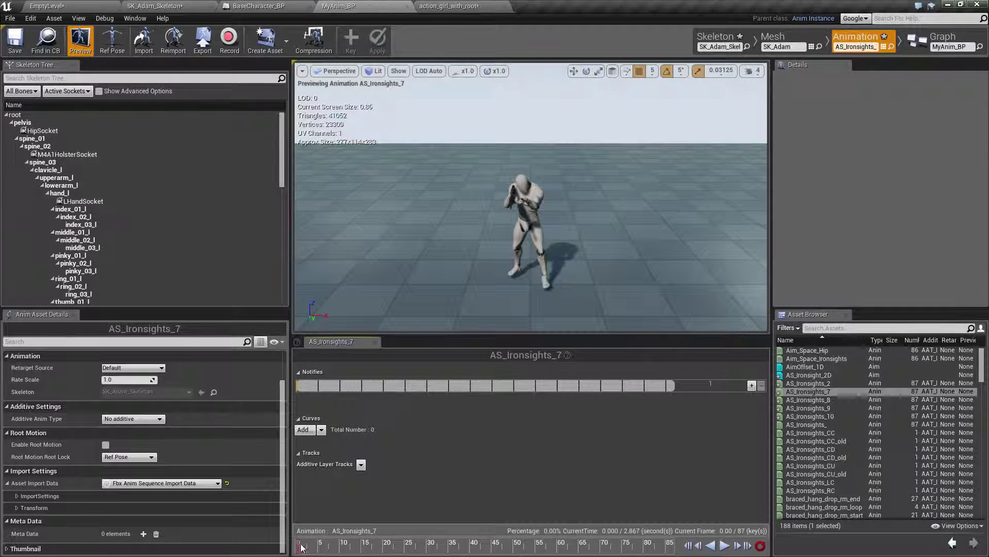
drag(299, 549, 470, 553)
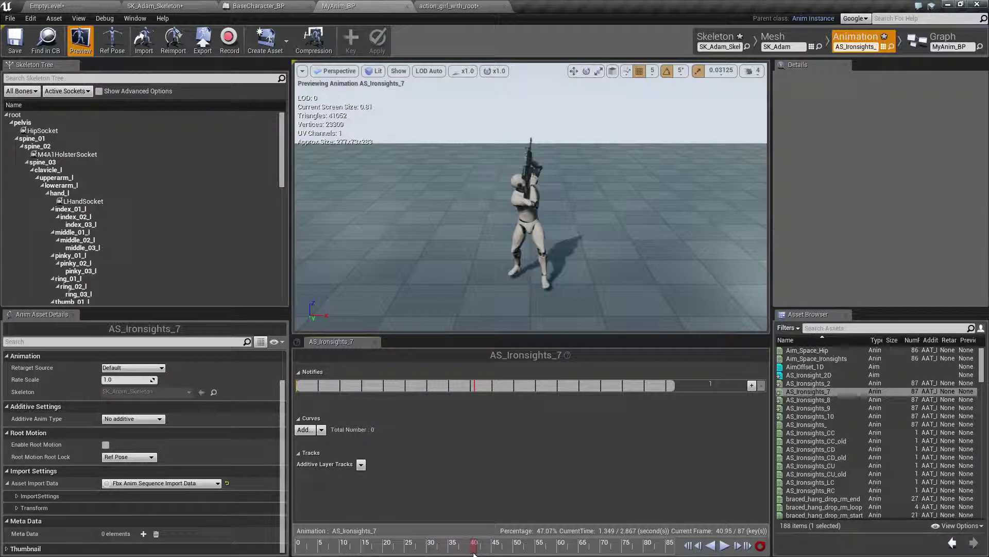
right_click(472, 551)
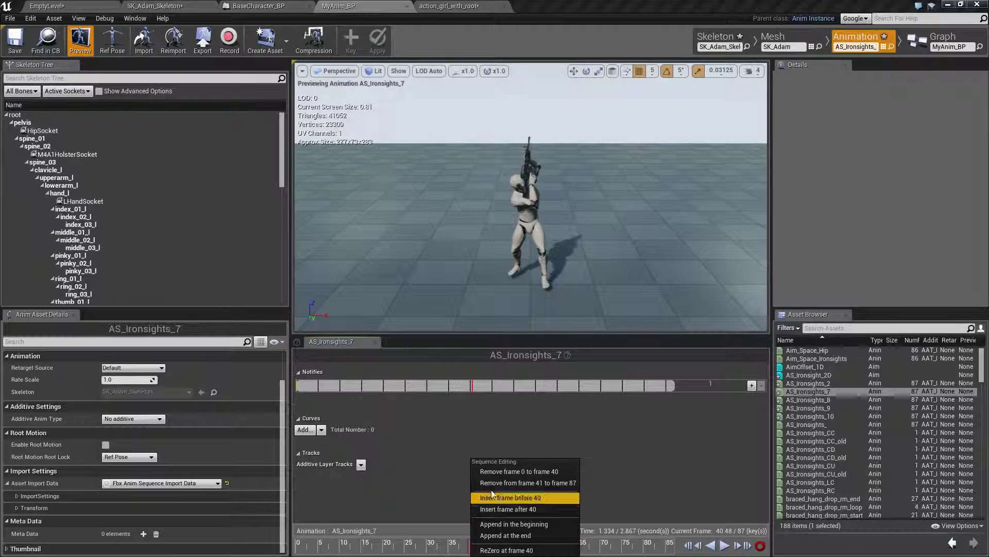
click(499, 473)
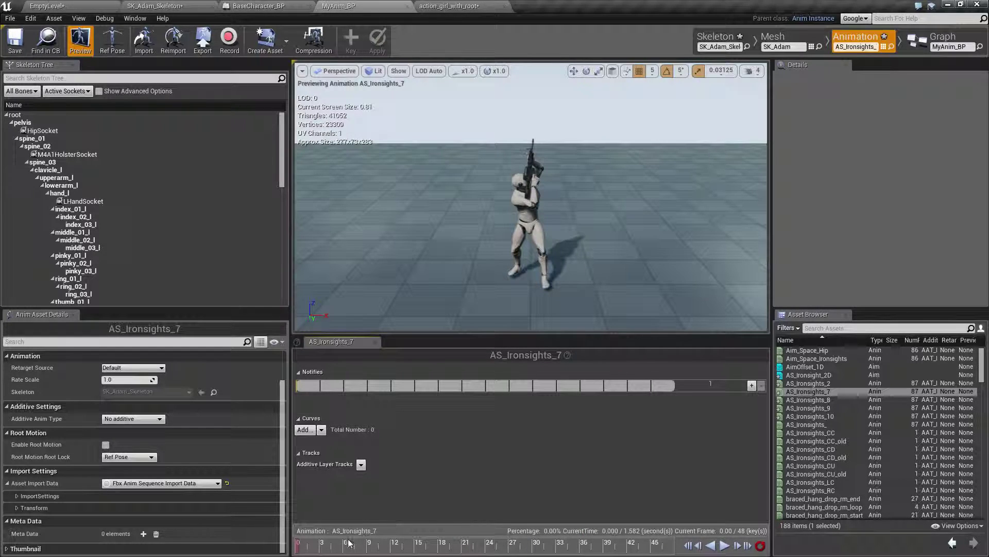
right_click(298, 546)
click(345, 484)
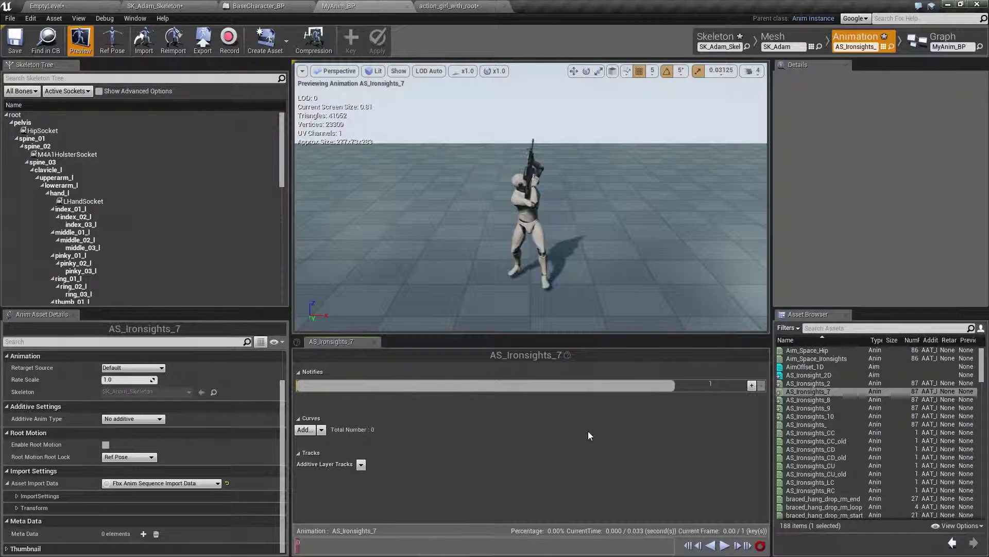
Step: Set AS_Ironsights_7 to Mesh Space additive with AS_Ironsights_CC as its selected-animation base pose, and save it
click(155, 418)
click(126, 444)
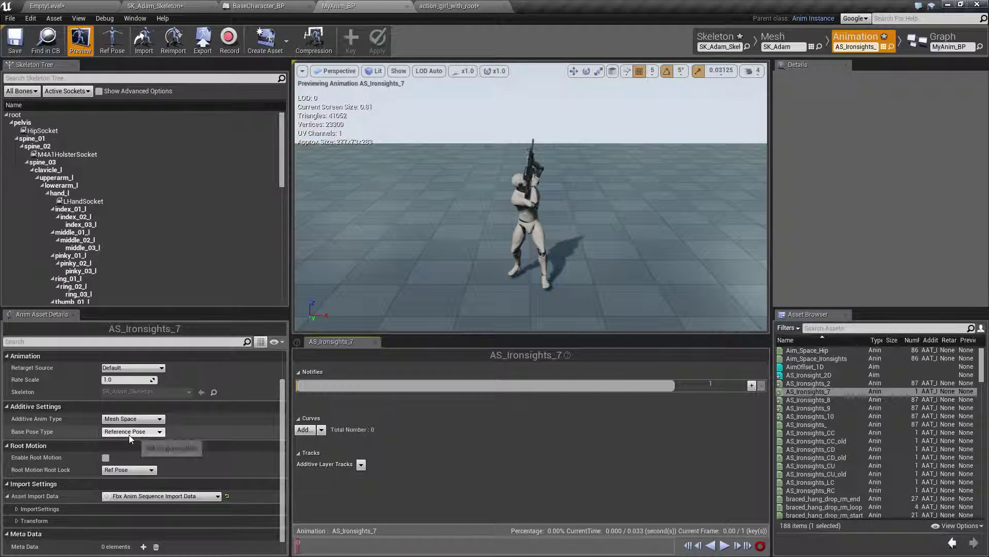
click(130, 434)
click(124, 452)
click(115, 444)
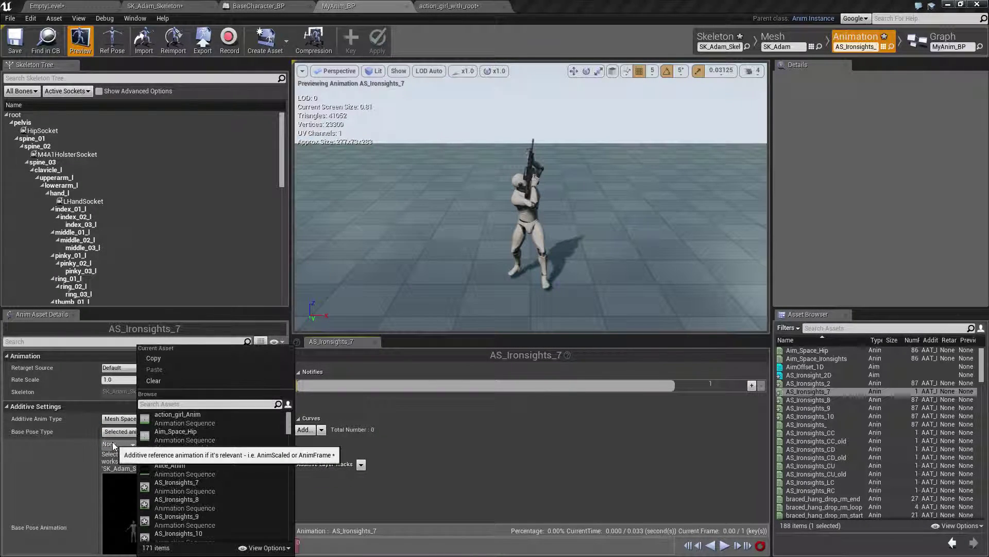
text(cc)
click(175, 415)
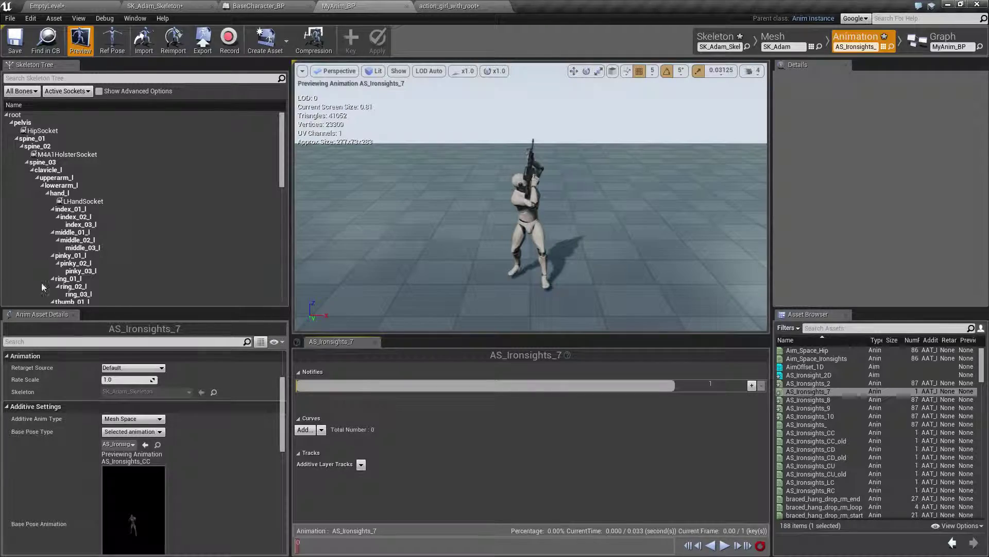
click(16, 41)
Step: Rename AS_Ironsights_7 in the AimOffset_Rifle folder to AS_Ironsights_LU
click(70, 6)
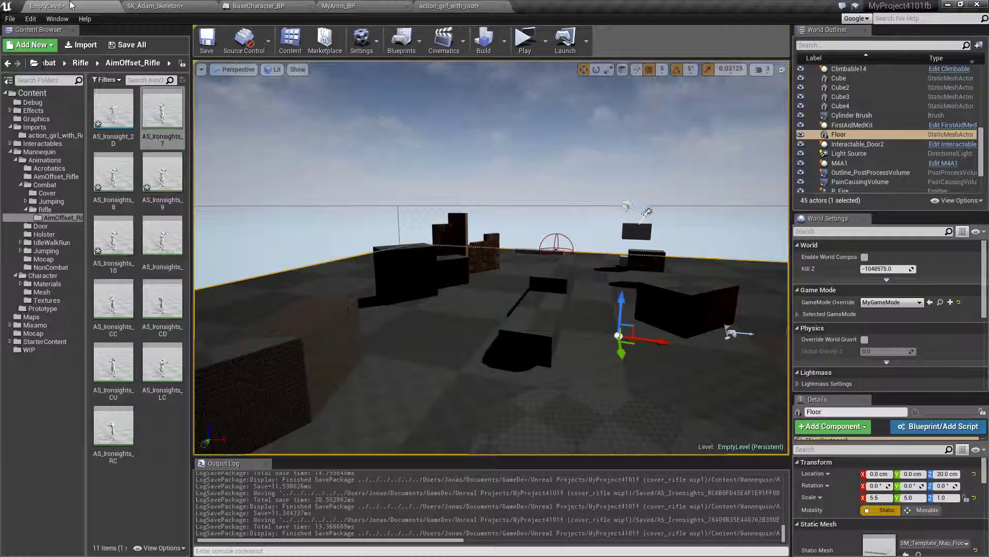
click(172, 137)
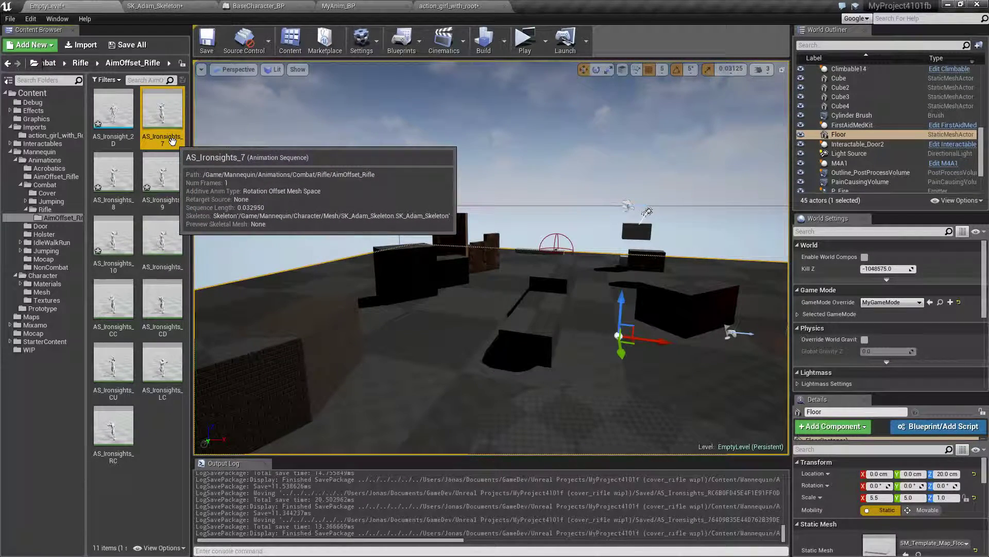
key(F2)
key(End)
key(BackSpace)
text(L)
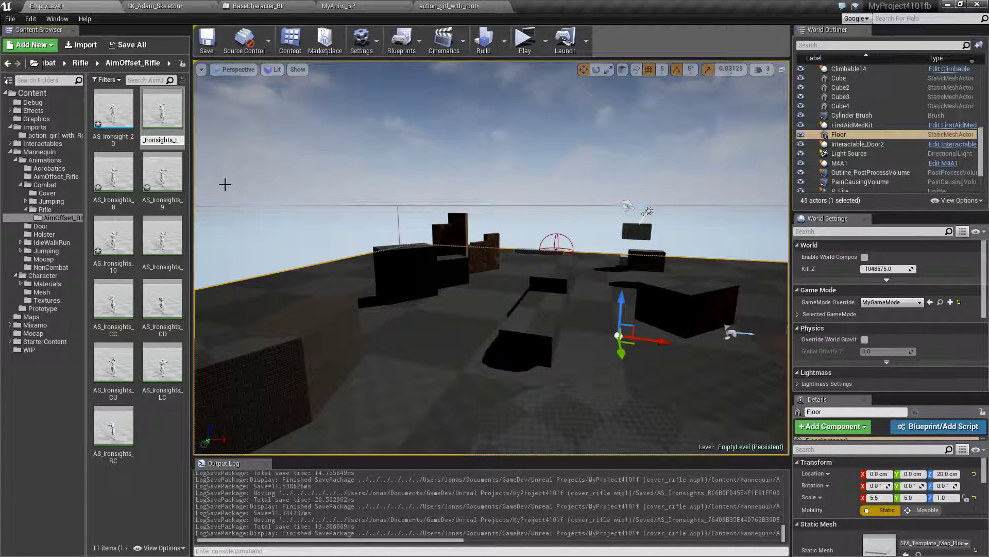
key(Return)
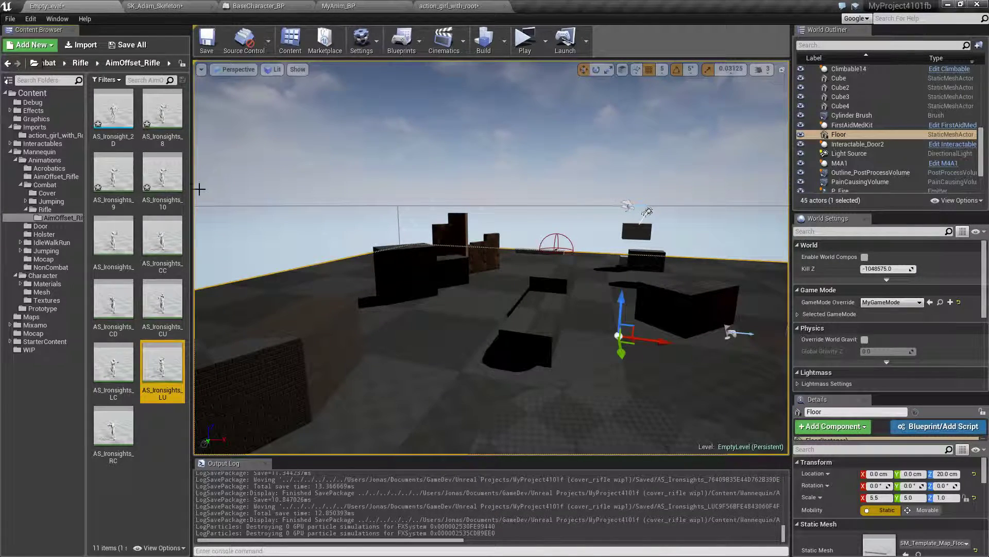
Step: Open AS_Ironsights_9 and trim it to the single downward aiming pose at about frame 50
double_click(114, 175)
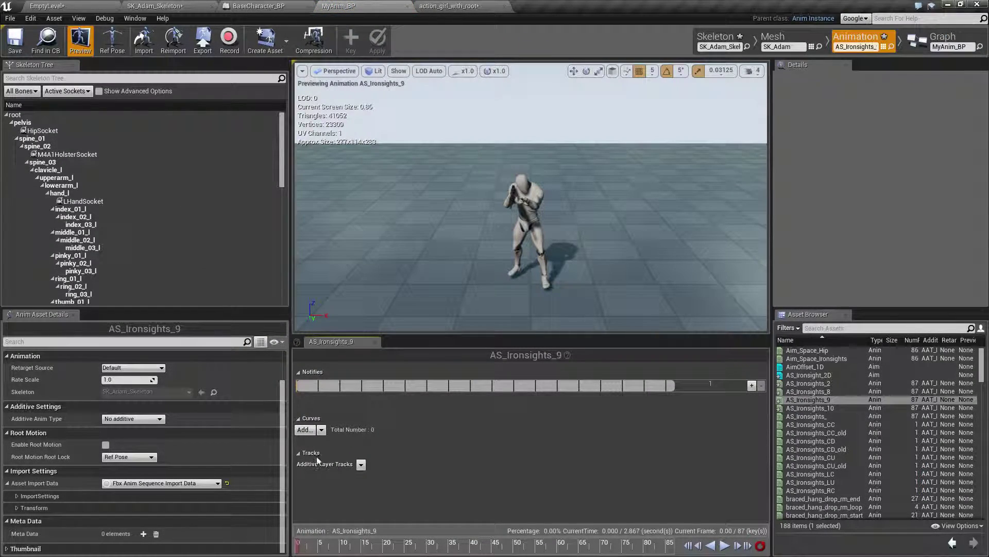
drag(297, 547, 516, 550)
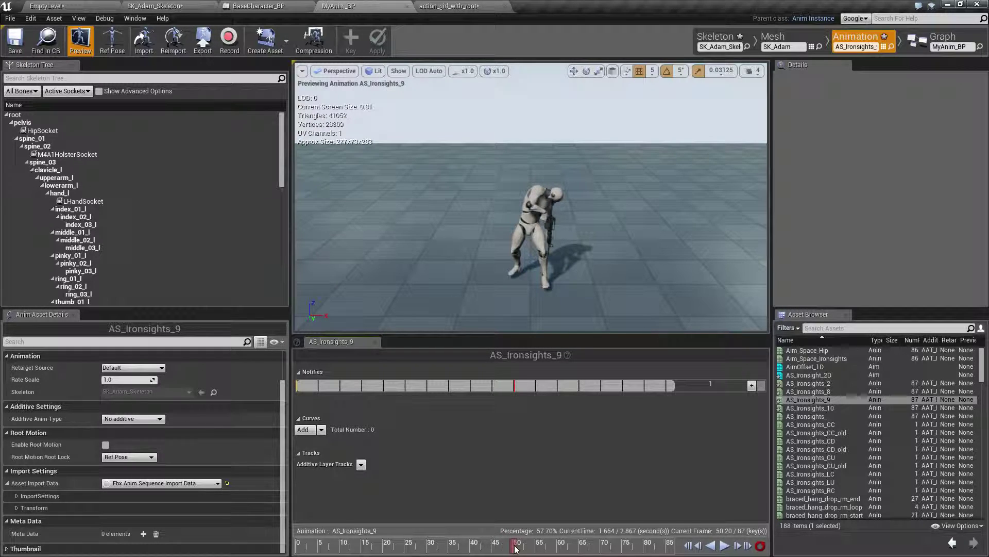
right_click(516, 548)
click(542, 473)
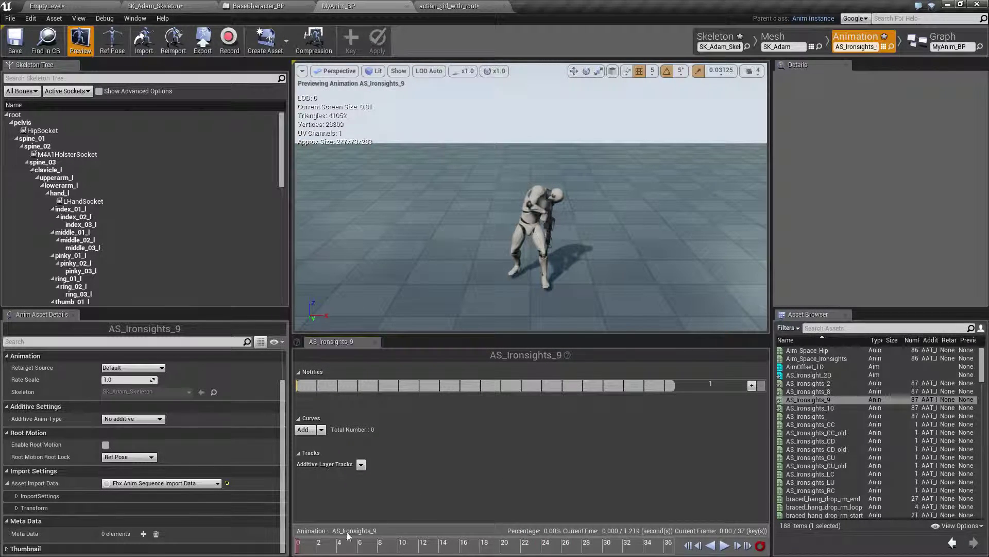
right_click(299, 546)
click(371, 481)
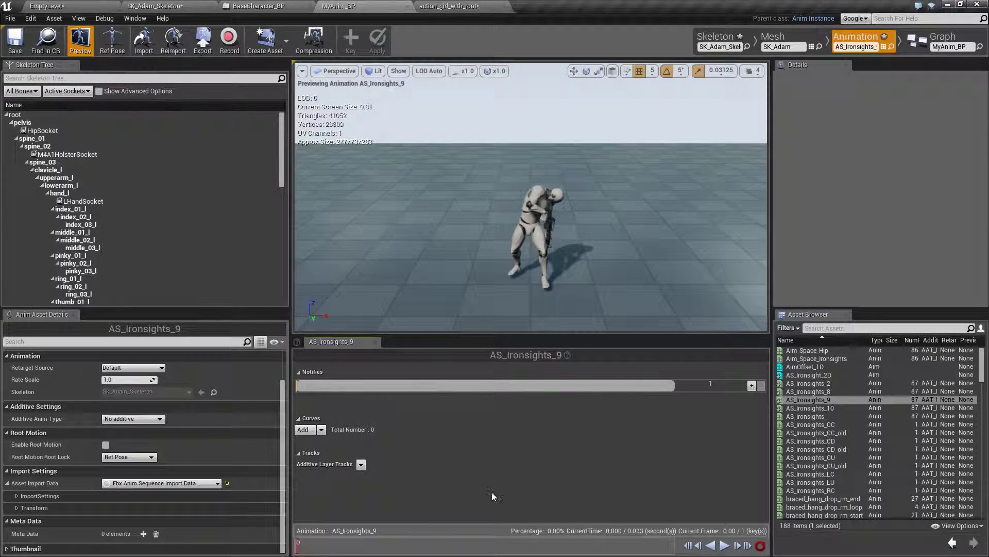
Step: Set AS_Ironsights_9 to Mesh Space additive with a selected animation frame of AS_Ironsights_CC as base pose, and save it
click(129, 418)
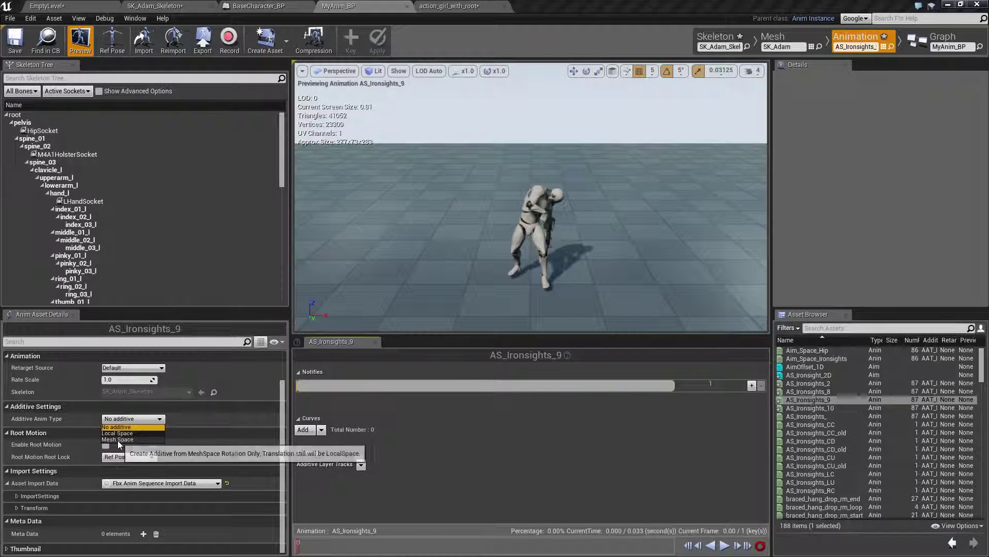
click(118, 439)
click(133, 431)
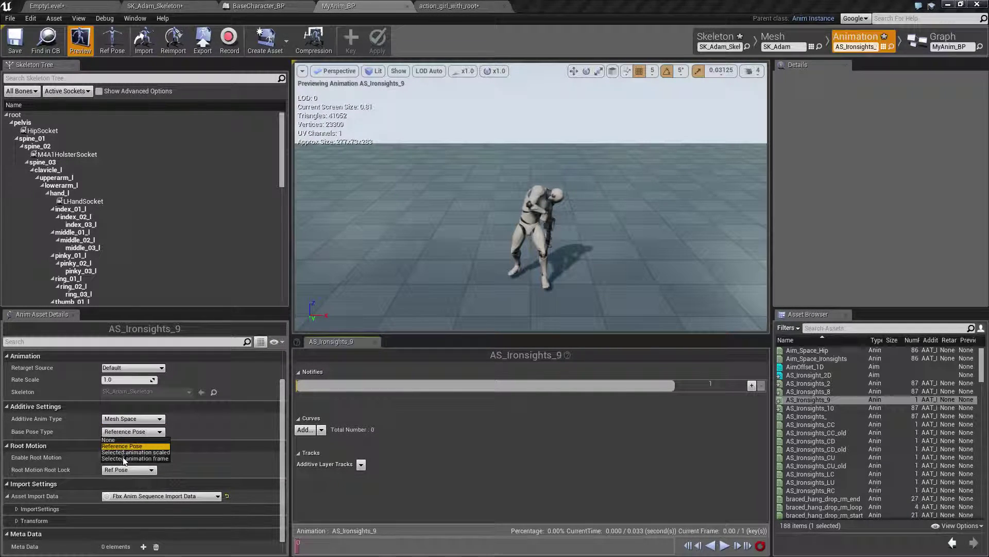
click(129, 458)
click(120, 444)
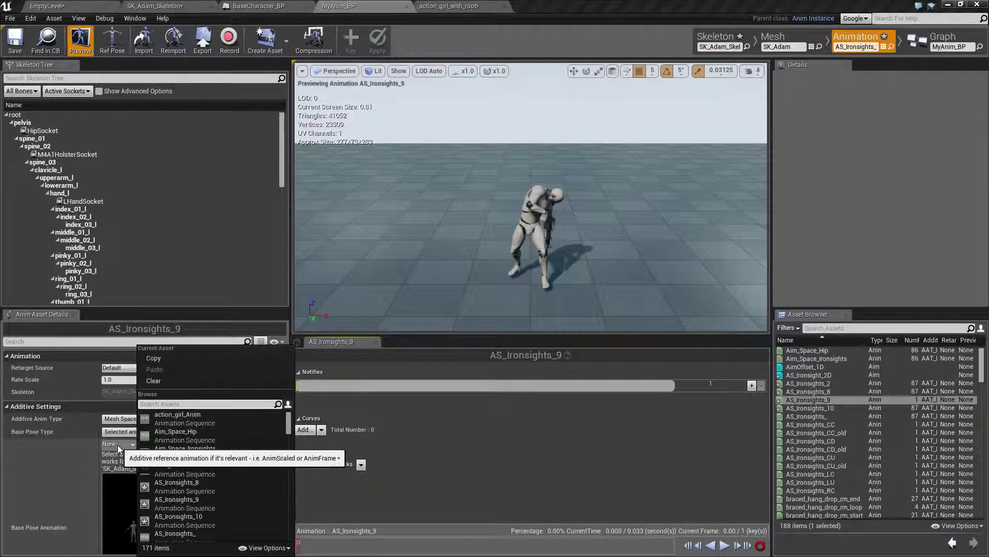
text(cc)
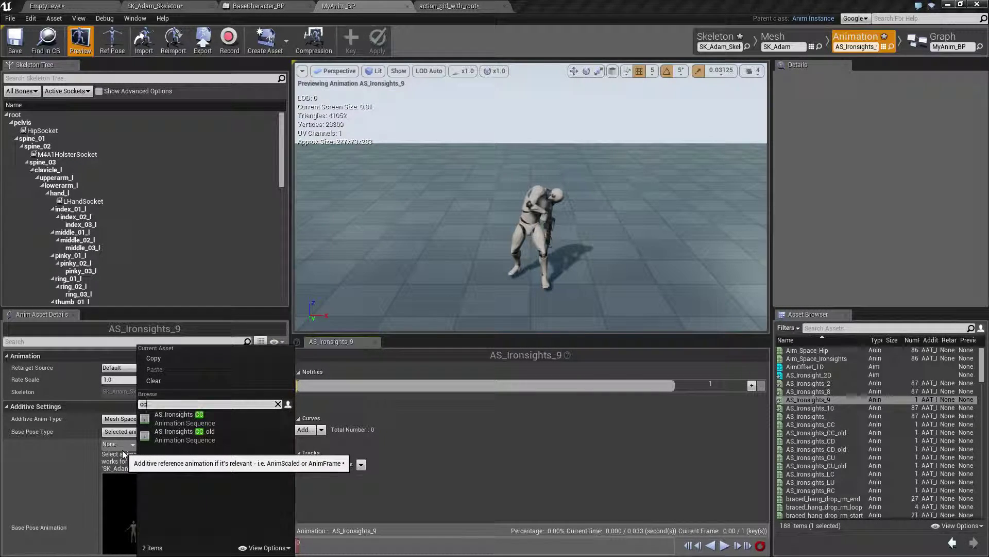
click(166, 421)
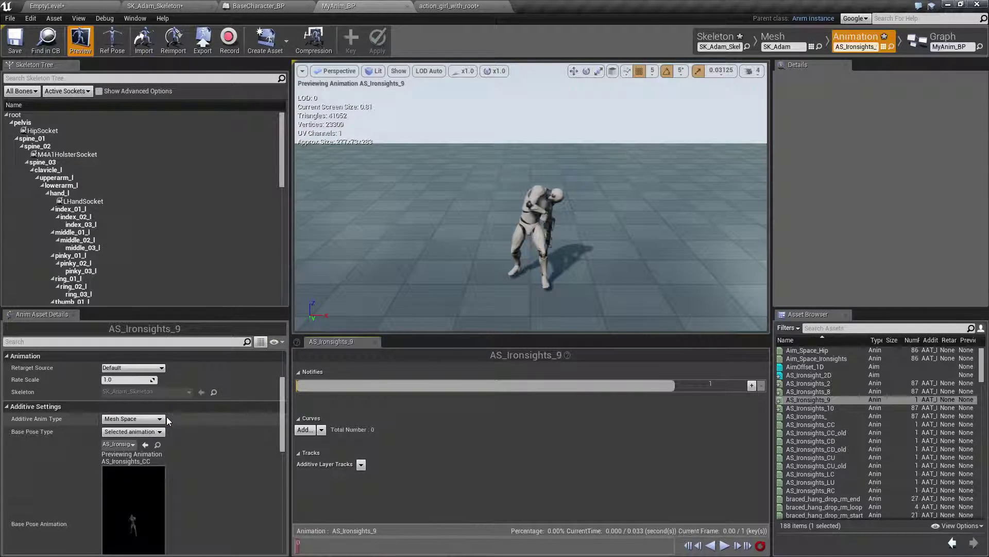
Step: Rename AS_Ironsights_9 in the AimOffset_Rifle folder to AS_Ironsights_LD
click(77, 5)
click(121, 201)
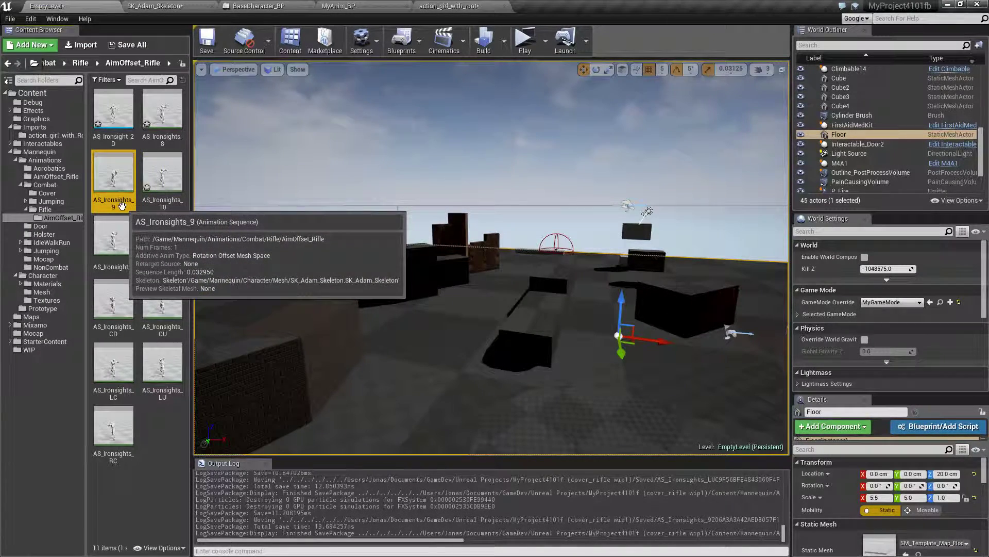
click(118, 204)
key(BackSpace)
text(LD)
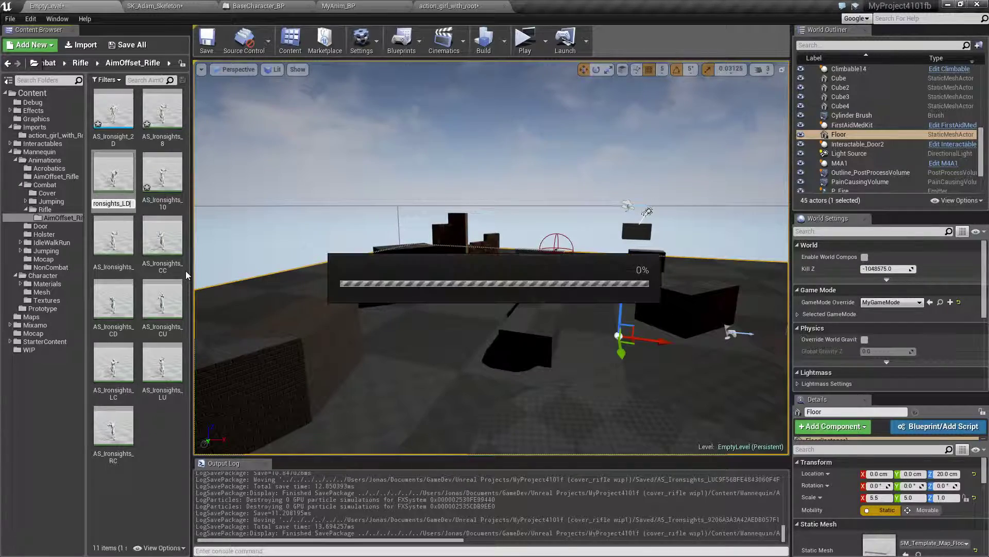
key(Return)
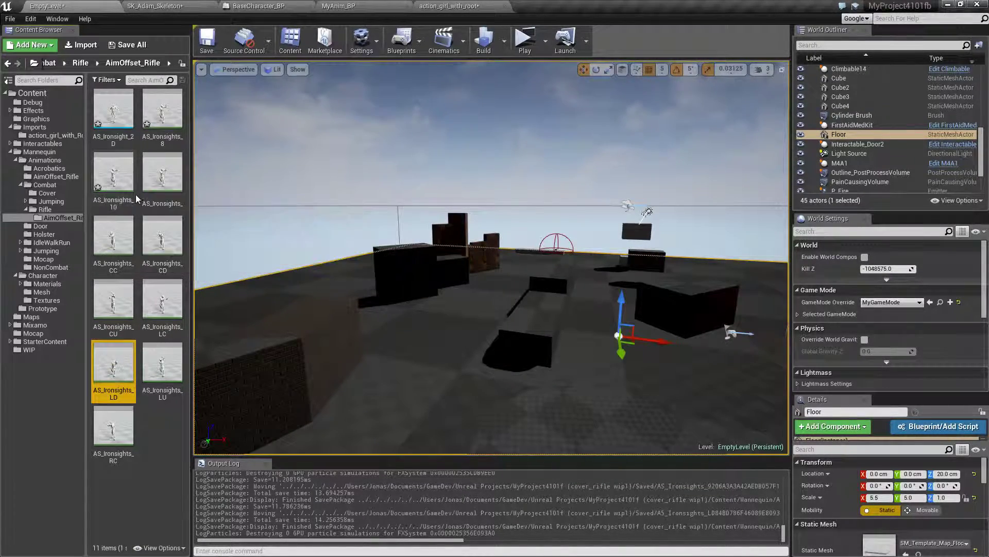
Step: Open AS_Ironsights_10 and trim it to the single upward aiming pose at about frame 70
double_click(124, 185)
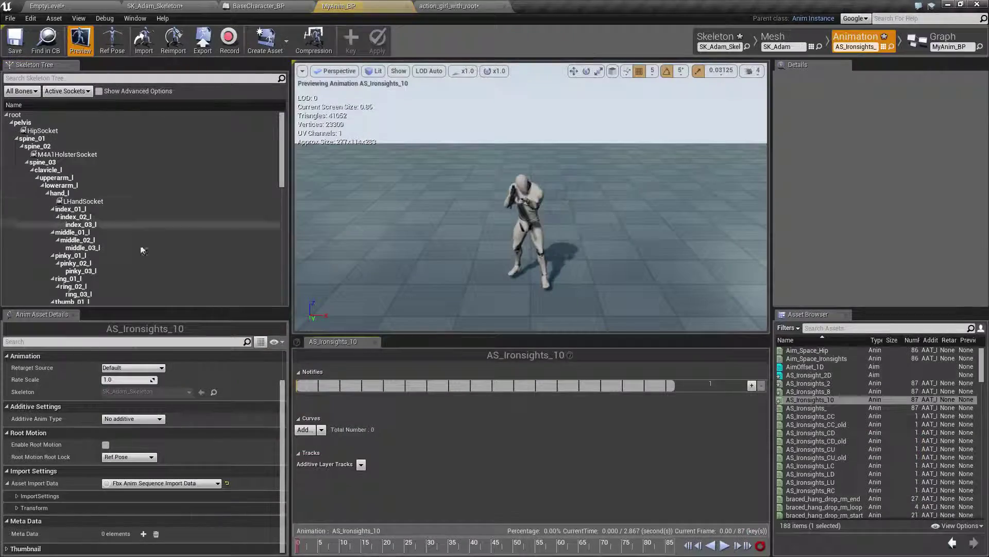
drag(303, 548, 604, 521)
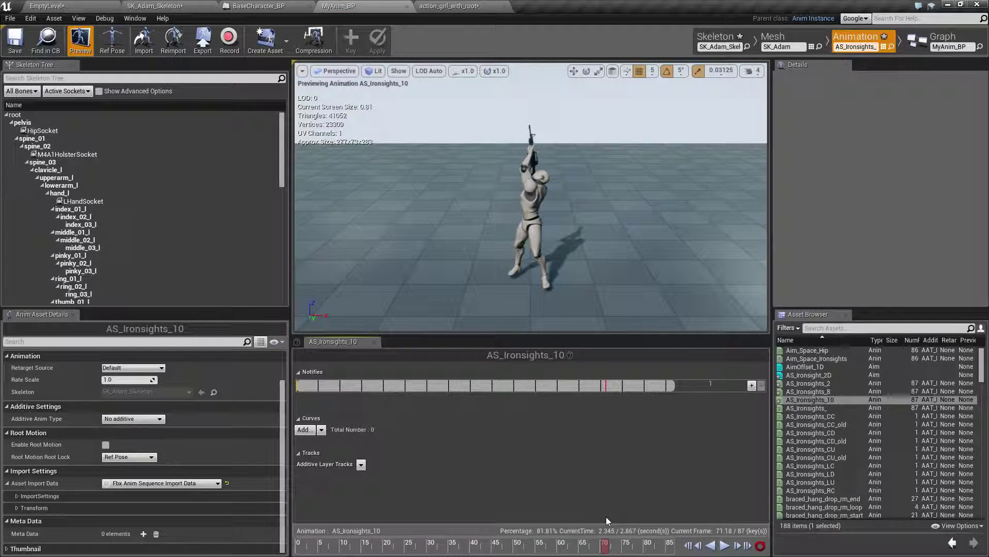
right_click(604, 545)
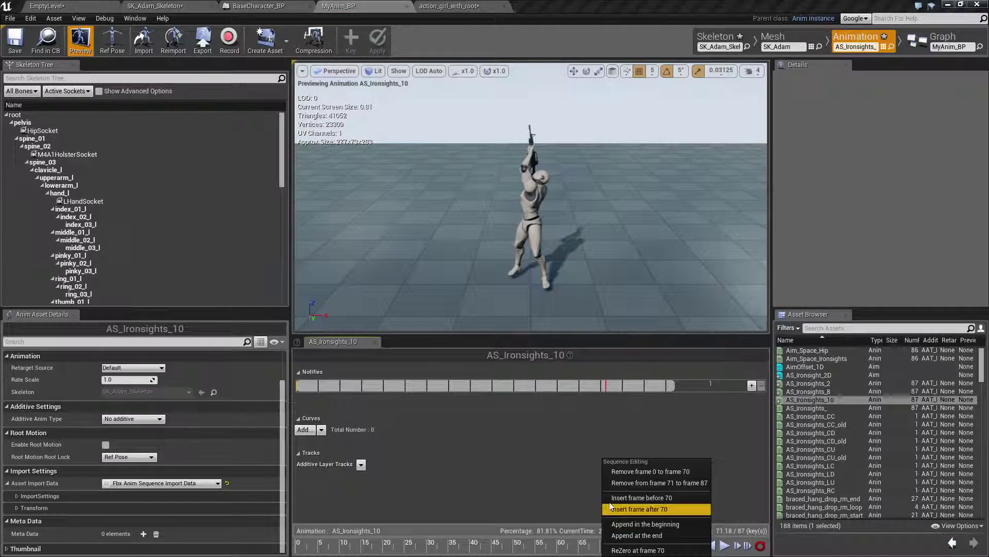
click(631, 471)
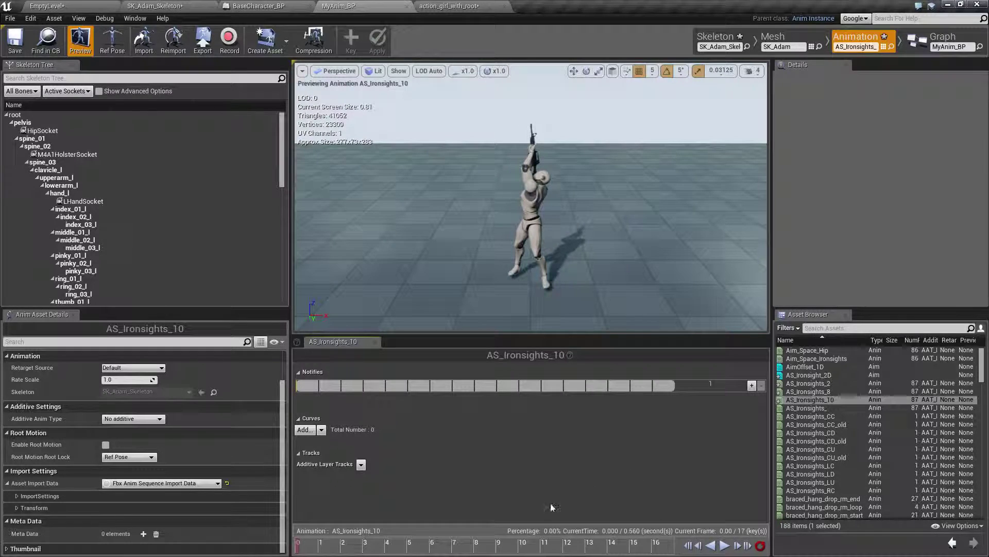
right_click(300, 547)
click(350, 419)
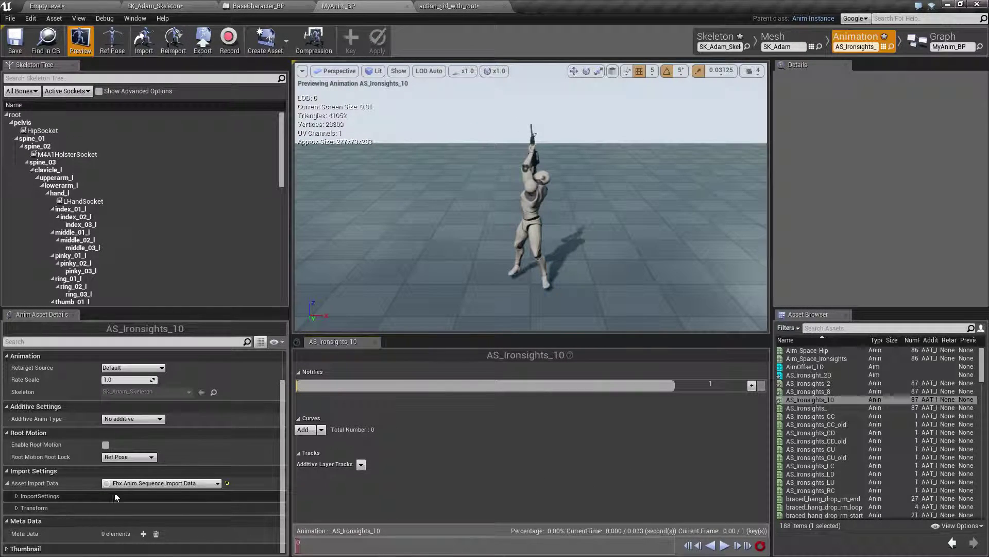
Step: Set AS_Ironsights_10 to Mesh Space additive with AS_Ironsights_CC as its selected-animation base pose, and save it
click(120, 418)
click(119, 439)
click(138, 431)
click(133, 452)
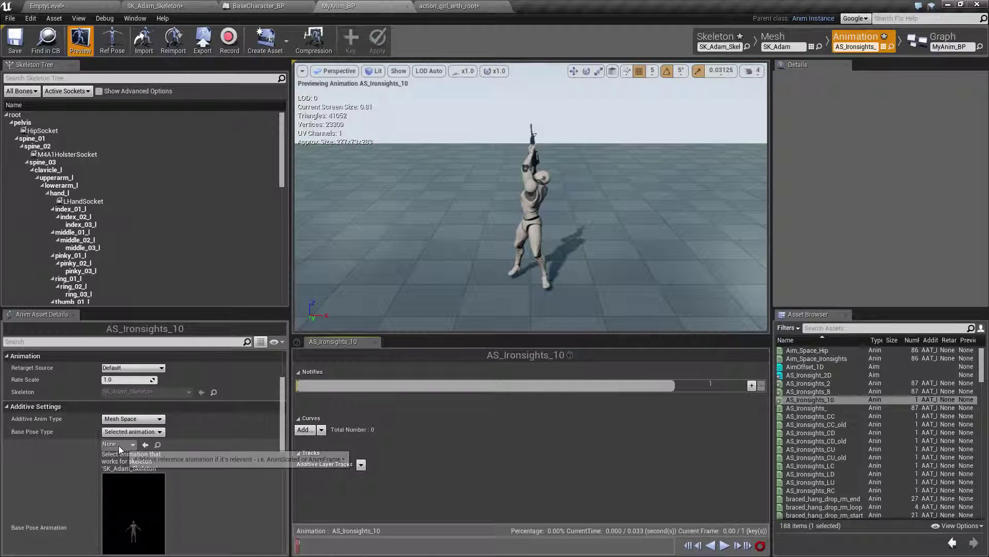
click(118, 444)
click(175, 415)
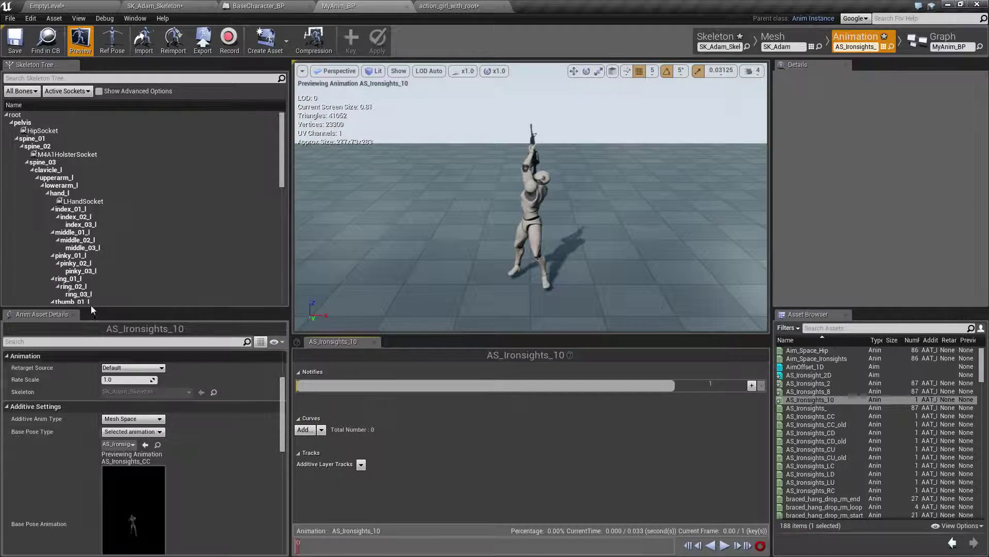
Step: Rename AS_Ironsights_10 in the AimOffset_Rifle folder to AS_Ironsights_RU
click(40, 27)
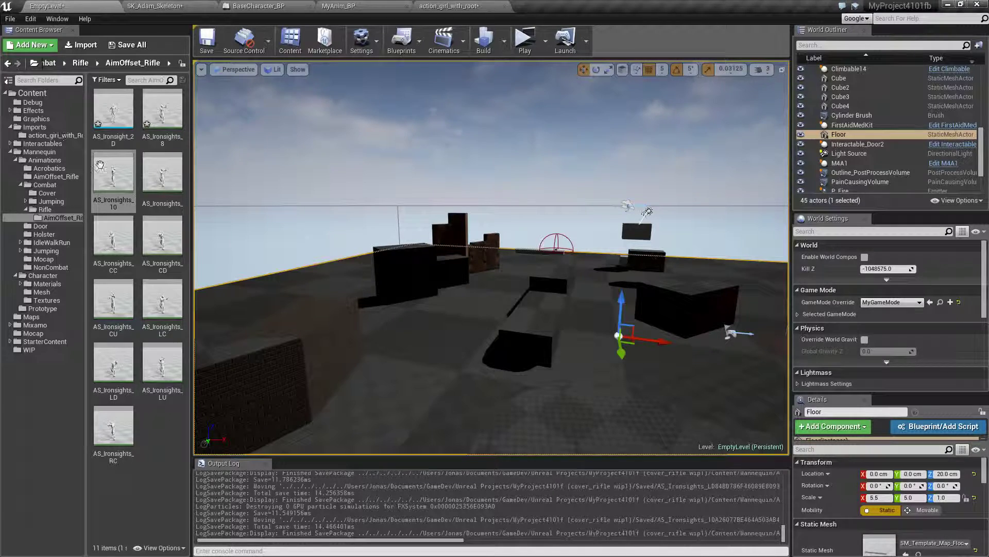
key(F2)
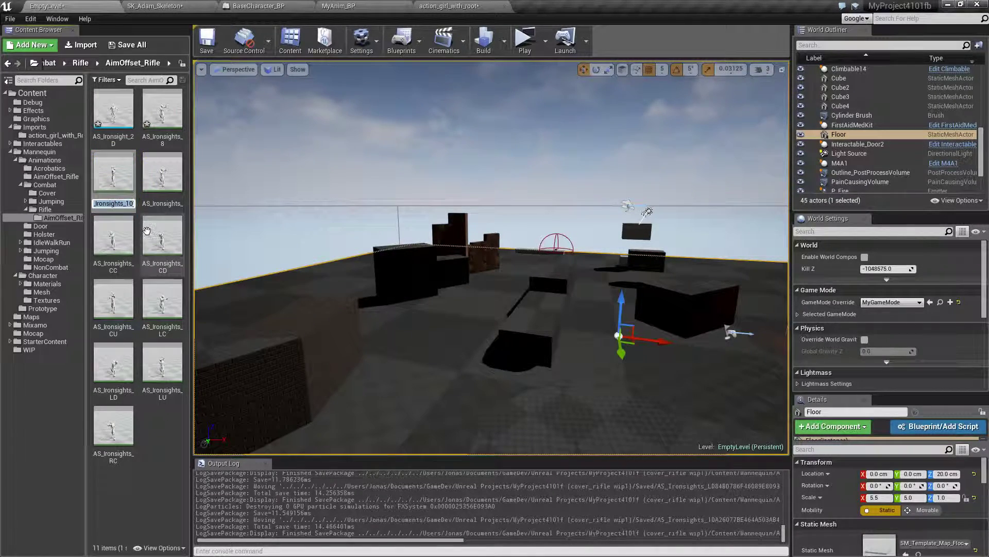
key(BackSpace)
key(BackSpace)
text(R)
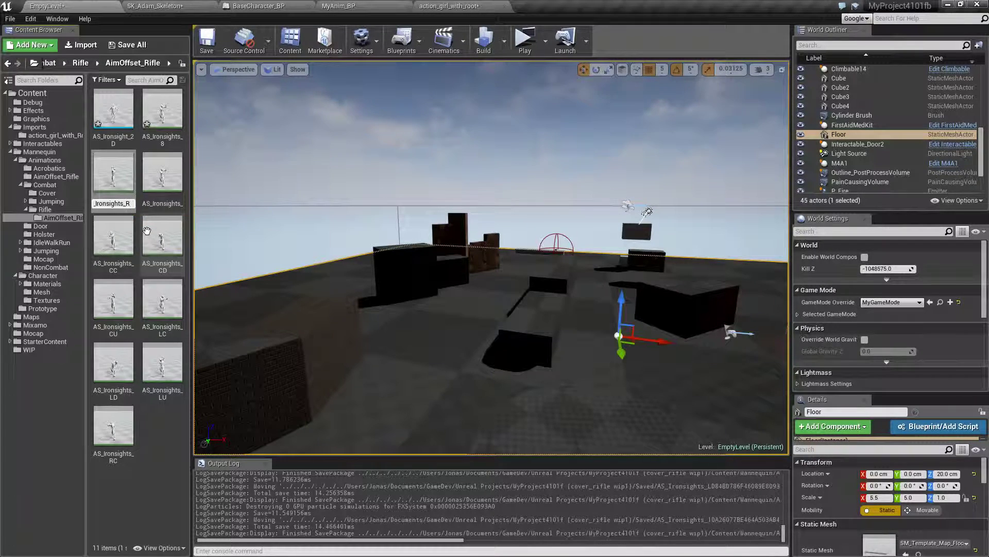
text(U)
key(Return)
click(176, 180)
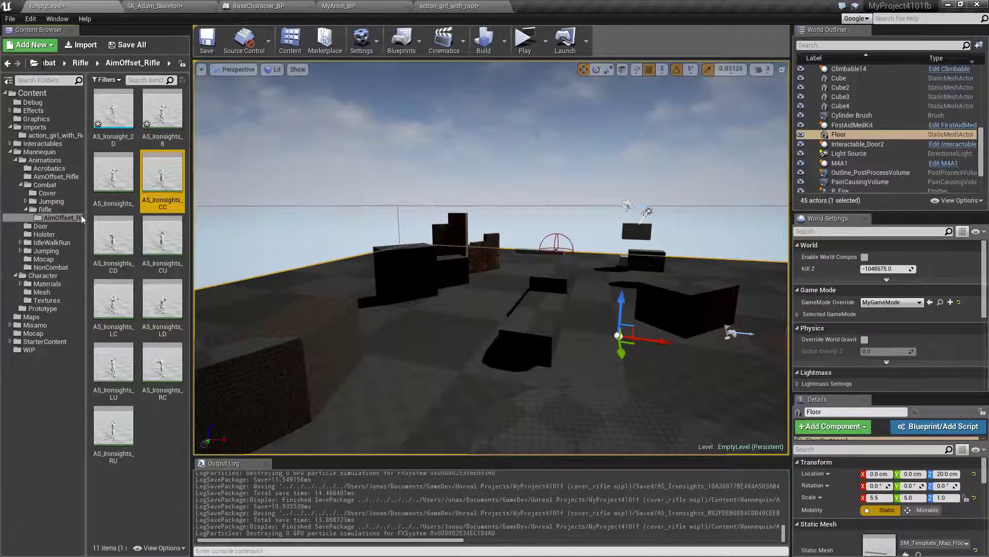
click(156, 452)
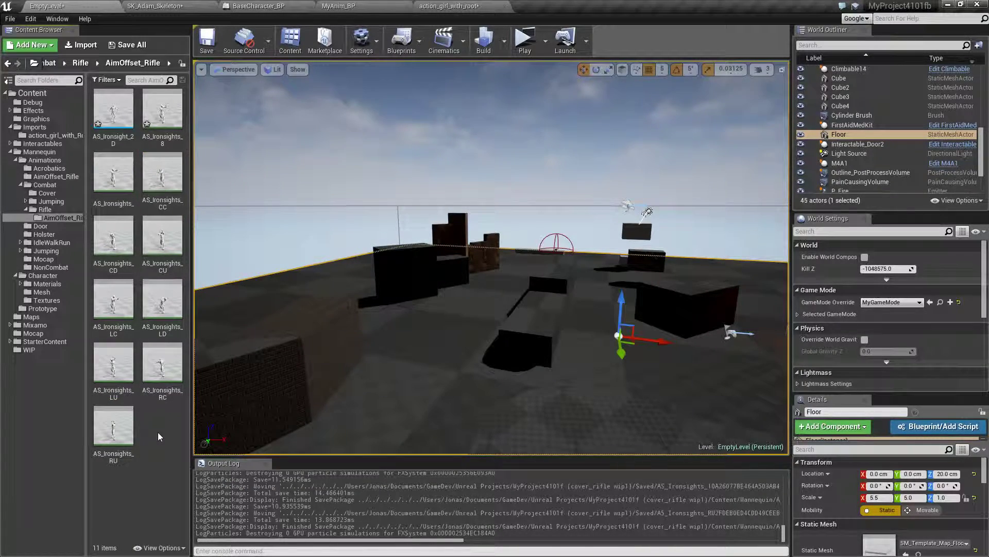
Step: Rename AS_Ironsights_8 in the AimOffset_Rifle folder to AS_Ironsights_RD
click(166, 135)
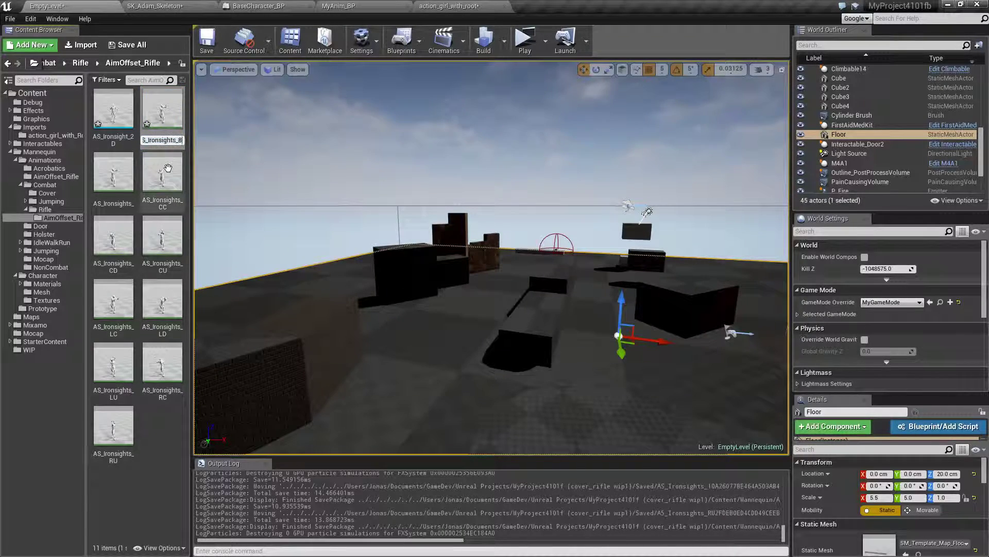
key(BackSpace)
text(RD)
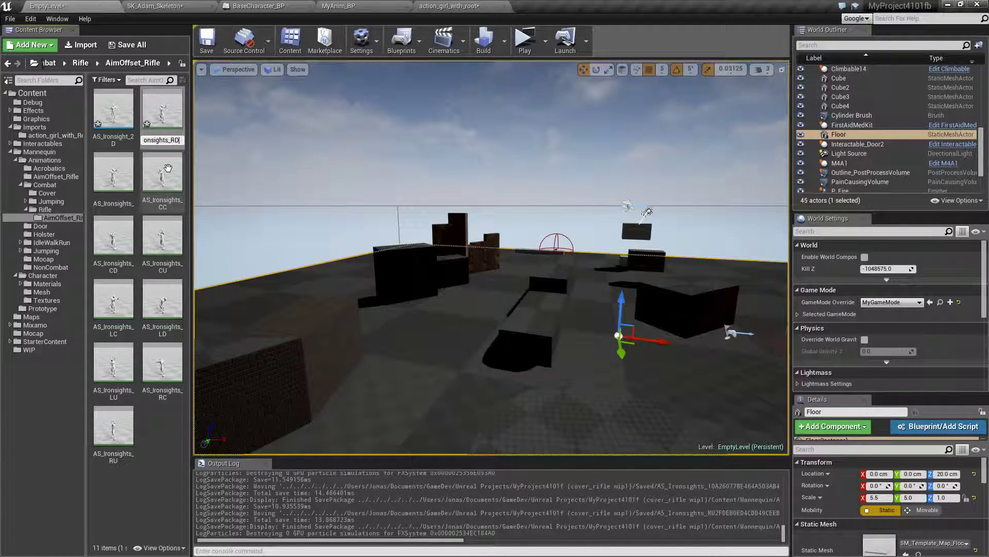
key(Return)
Step: Open AS_Ironsights_RD and trim it to the single downward aiming pose at about frame 81
double_click(177, 356)
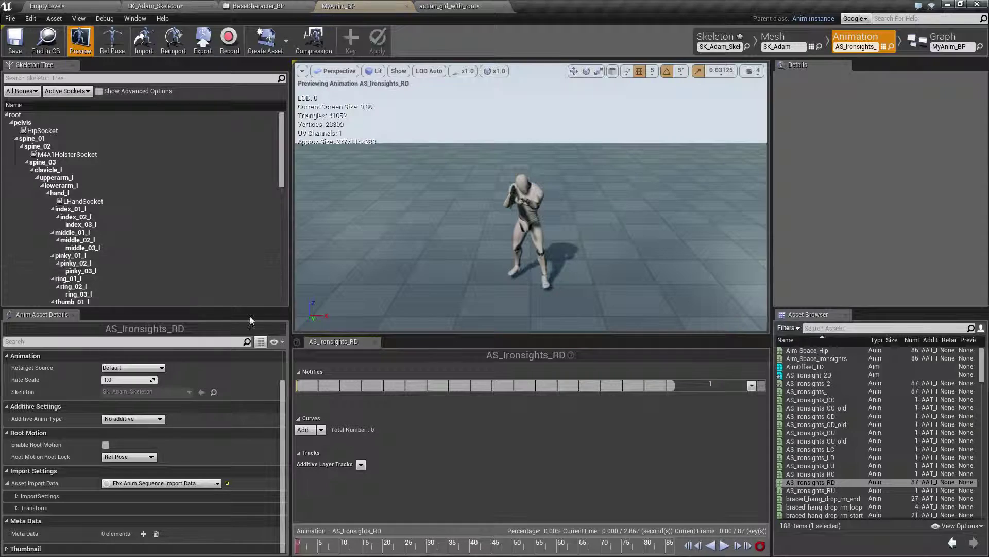
drag(298, 548, 649, 540)
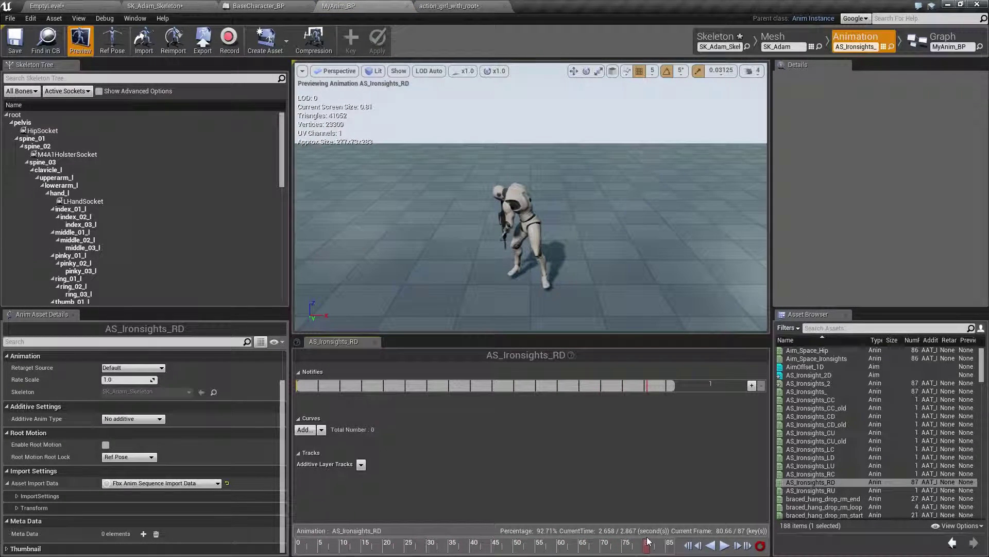
right_click(648, 546)
click(679, 475)
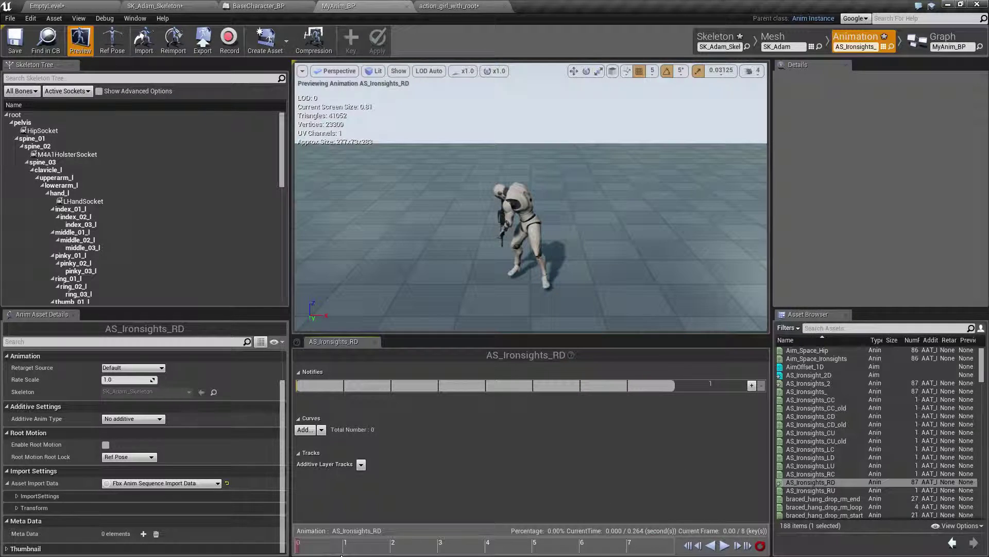
right_click(303, 548)
click(357, 475)
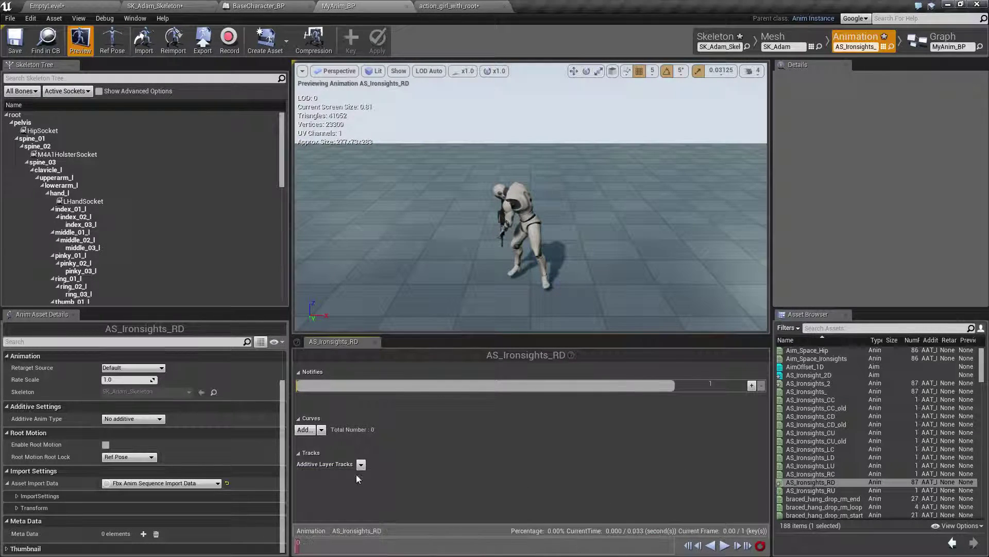
Step: Set AS_Ironsights_RD to Mesh Space additive with AS_Ironsights_CC as its selected-animation base pose, and save it
click(127, 419)
click(114, 436)
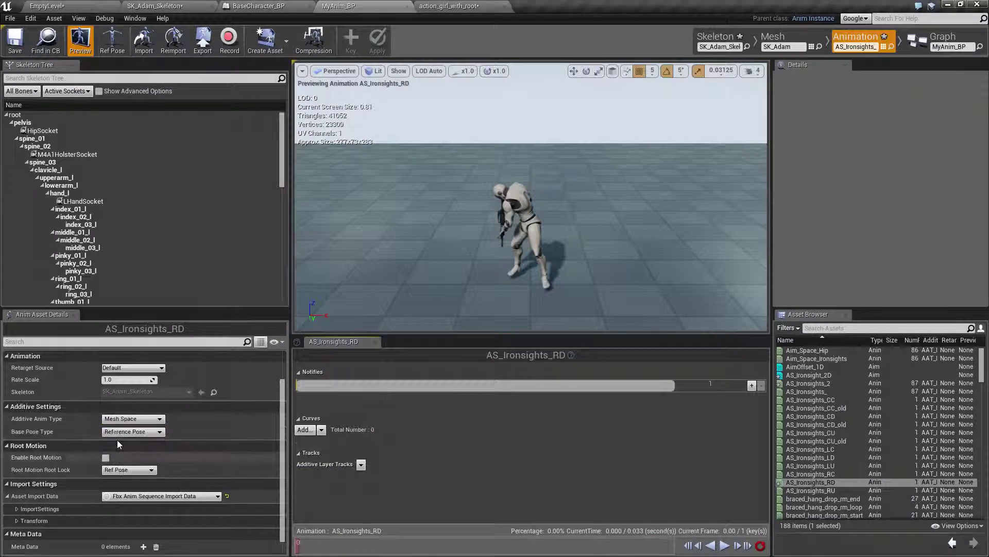
click(113, 437)
click(117, 453)
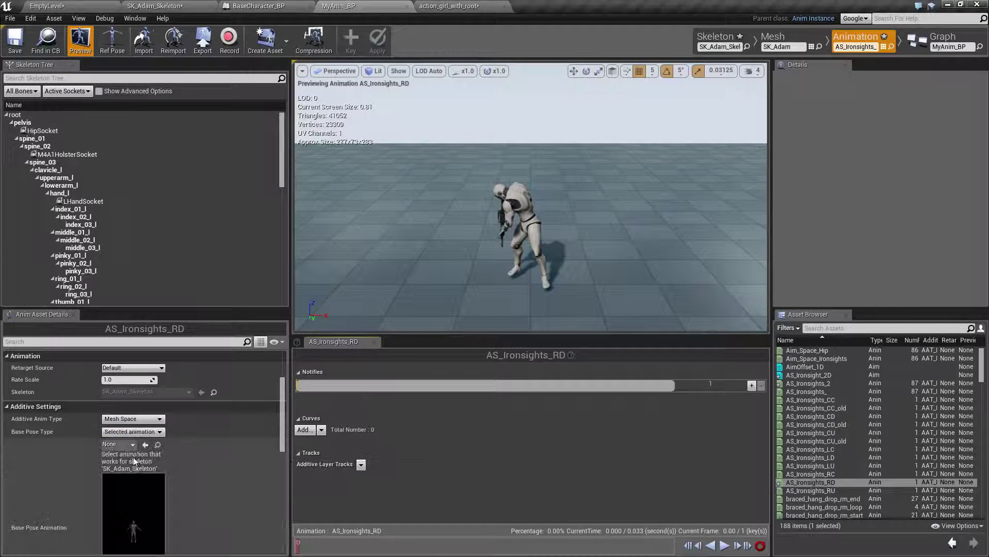
click(116, 445)
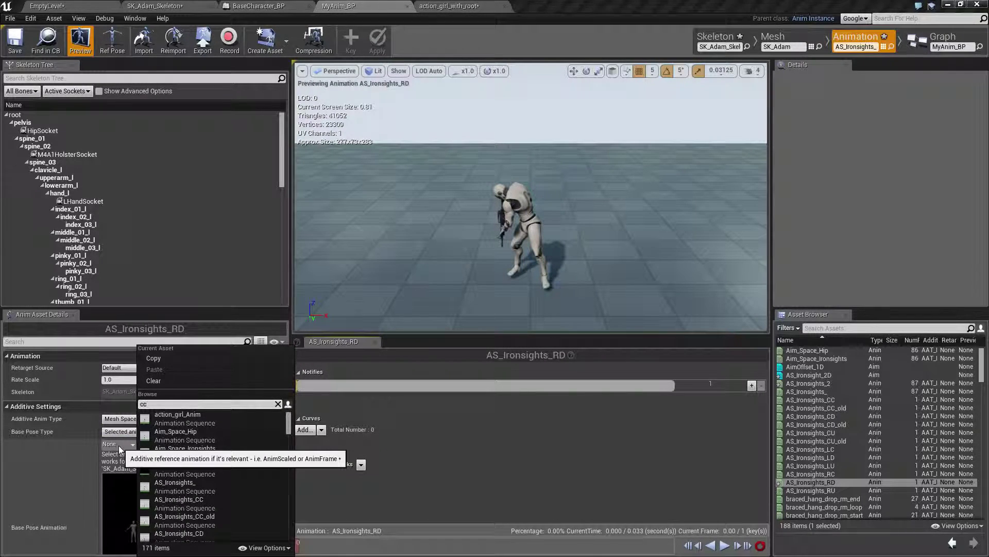
click(176, 417)
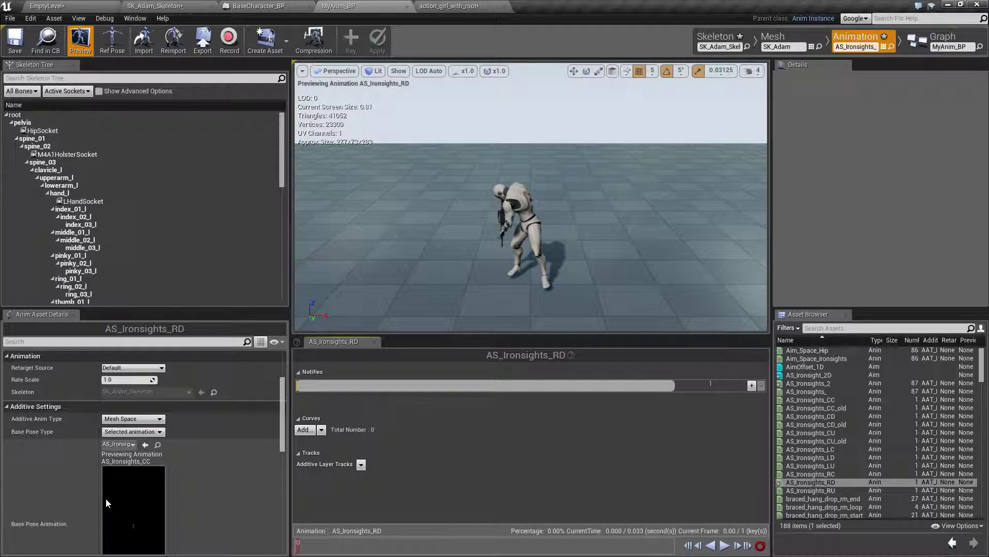
click(19, 40)
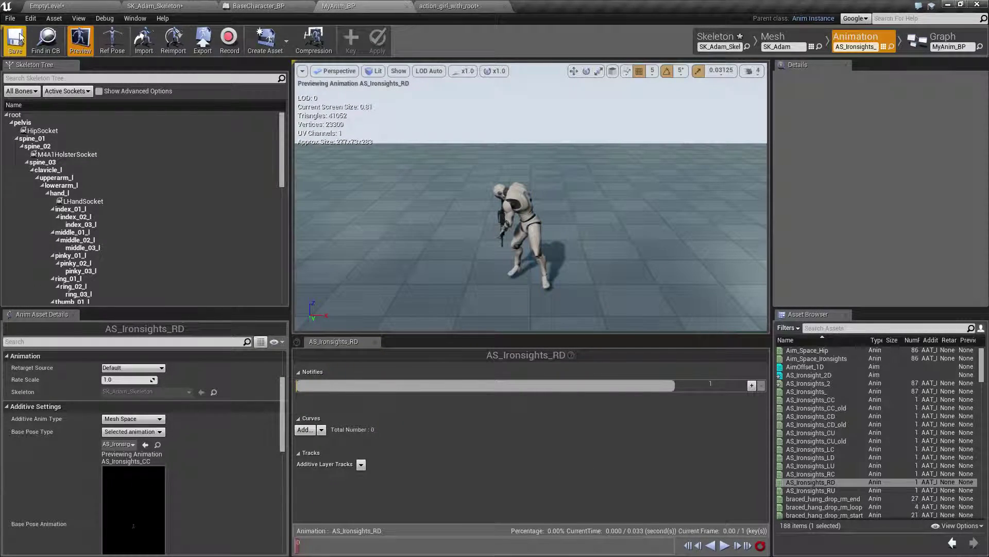
Step: Open AS_Ironsight_2D and place AS_Ironsights_CC, AS_Ironsights_CD and AS_Ironsights_CU at AimYaw 0 with AimPitch 0, -90 and 90 respectively
click(49, 6)
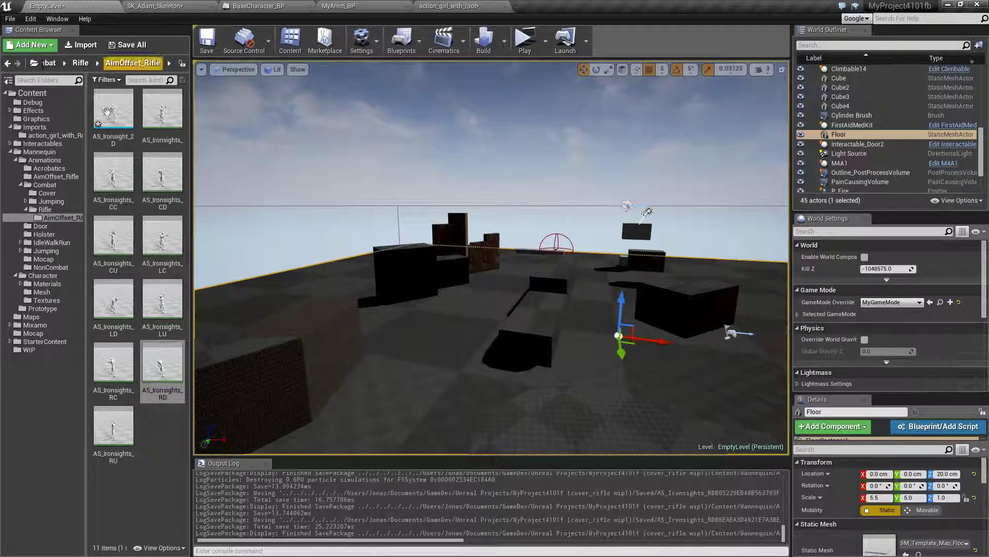
double_click(112, 116)
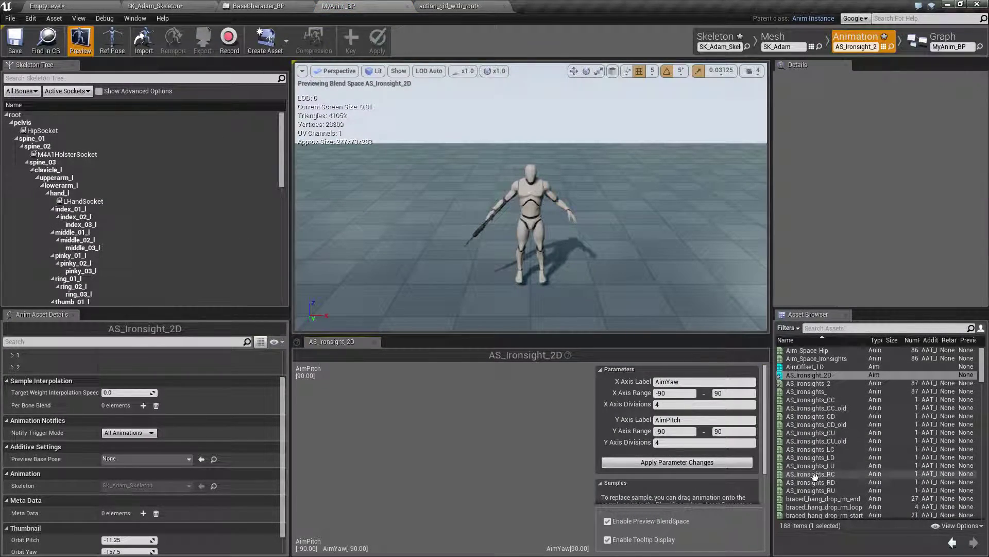
drag(812, 400, 456, 455)
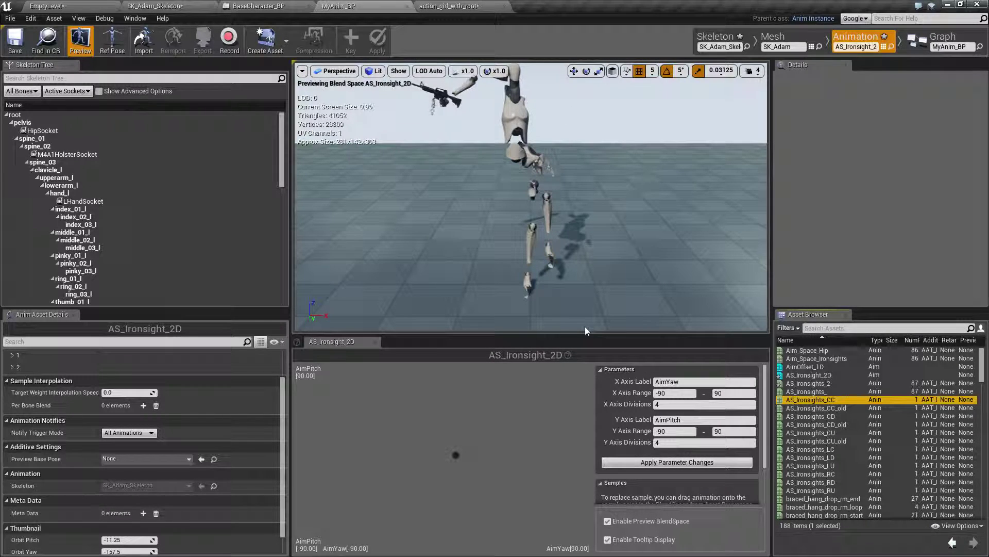
drag(782, 417, 455, 541)
click(811, 432)
drag(811, 433, 456, 368)
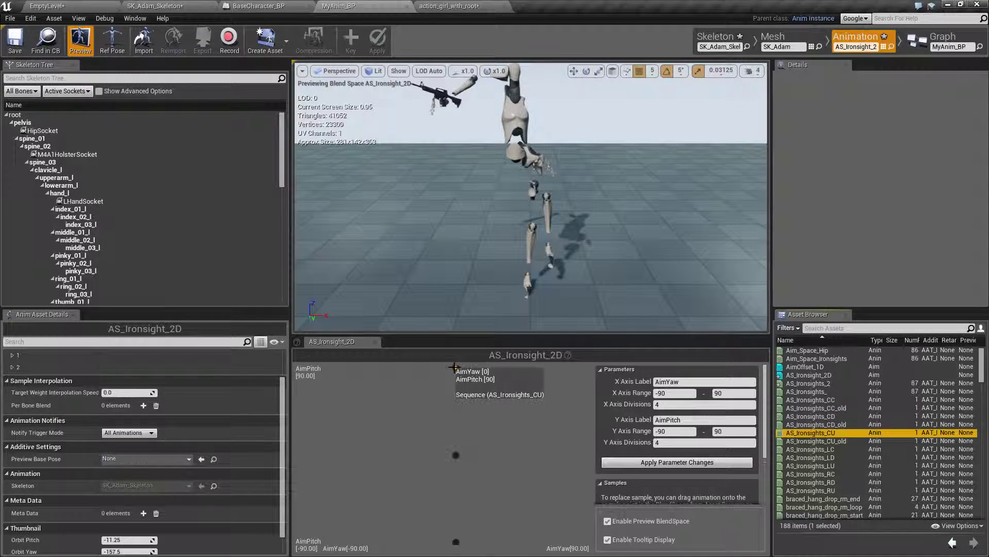
Step: Place AS_Ironsights_LC, AS_Ironsights_LD and AS_Ironsights_LU at AimYaw -90 with AimPitch 0, -90 and 90 respectively
click(810, 449)
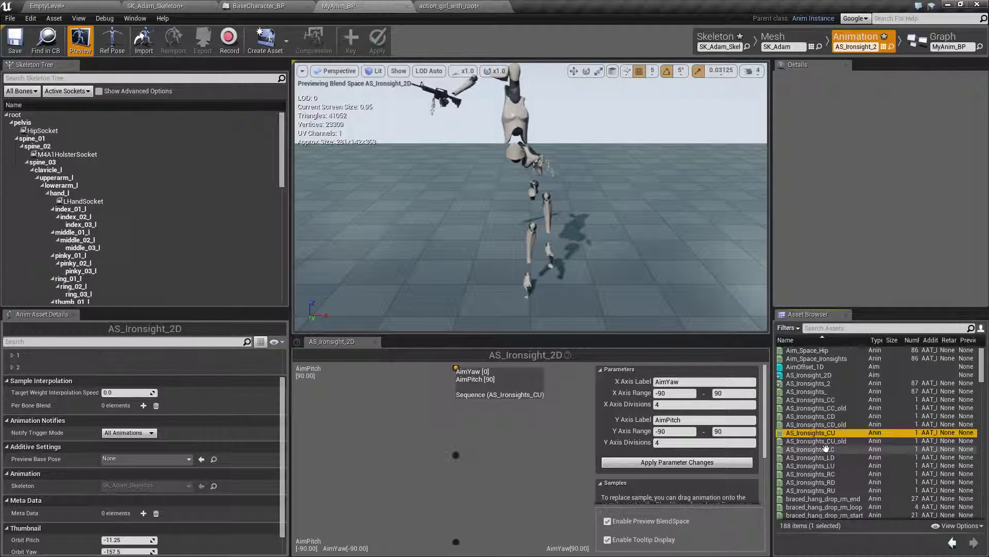
drag(810, 449, 381, 467)
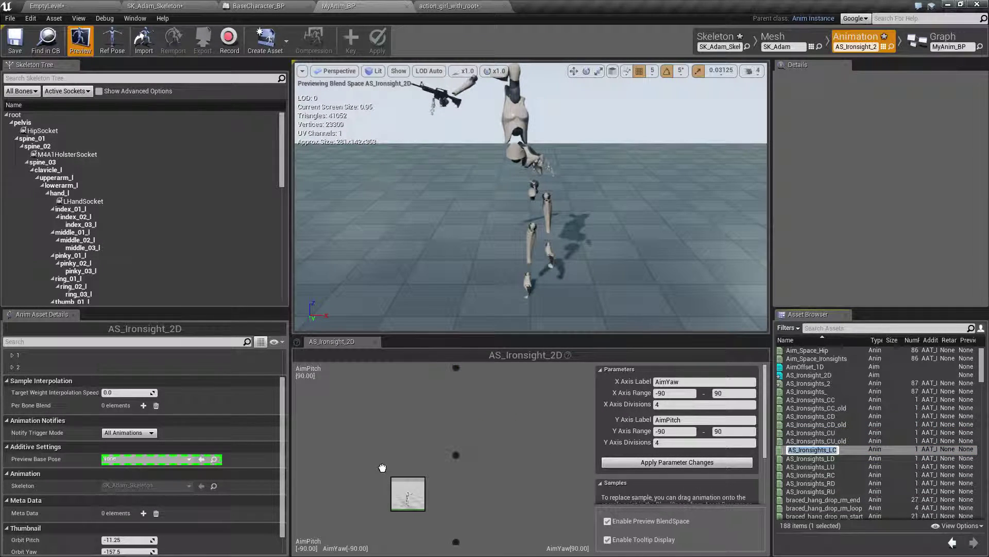
drag(382, 467, 326, 455)
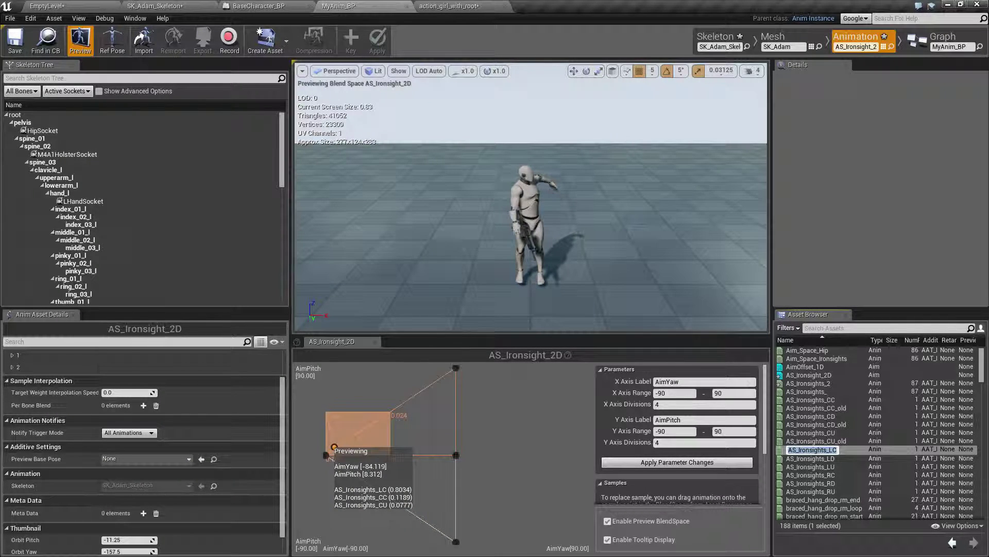
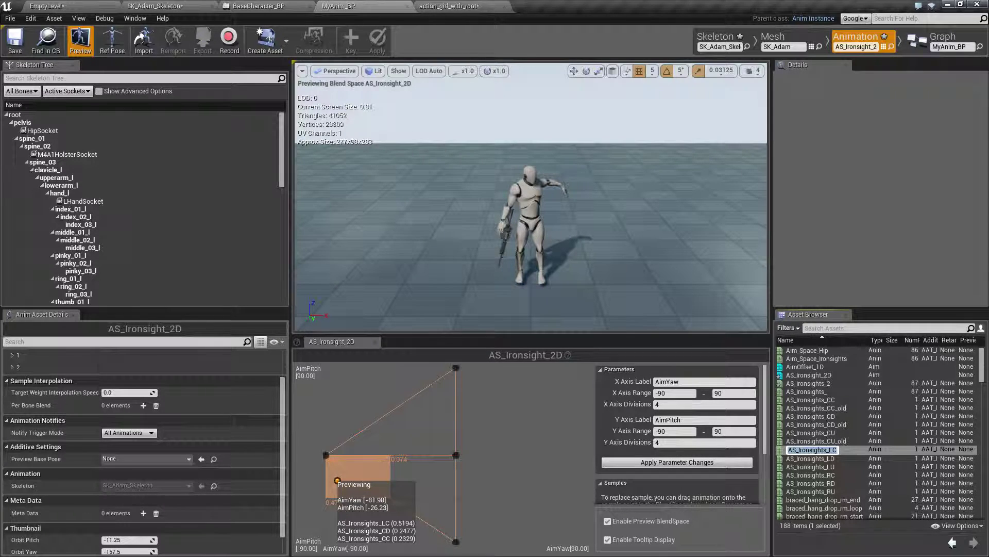
key(Escape)
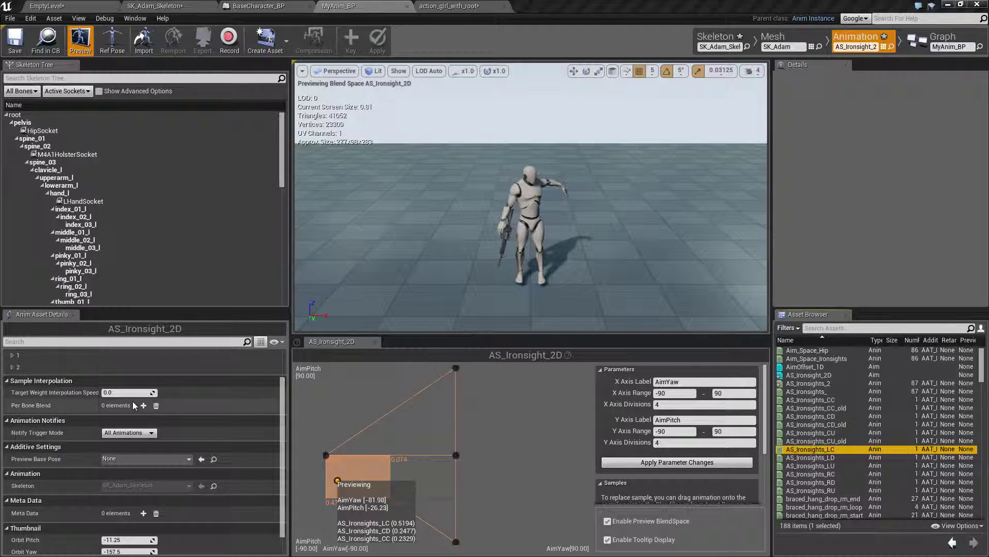
click(358, 446)
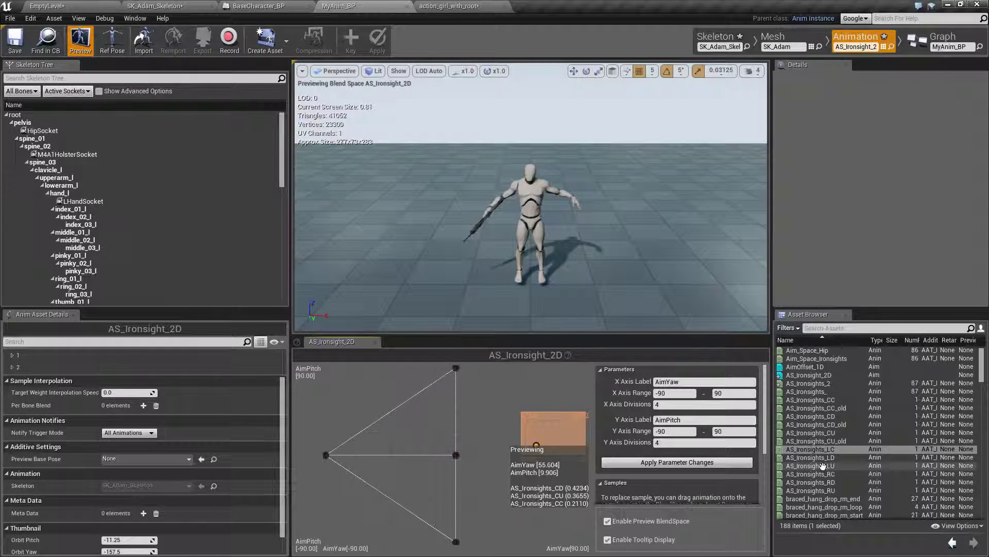
drag(810, 457, 325, 541)
right_click(326, 541)
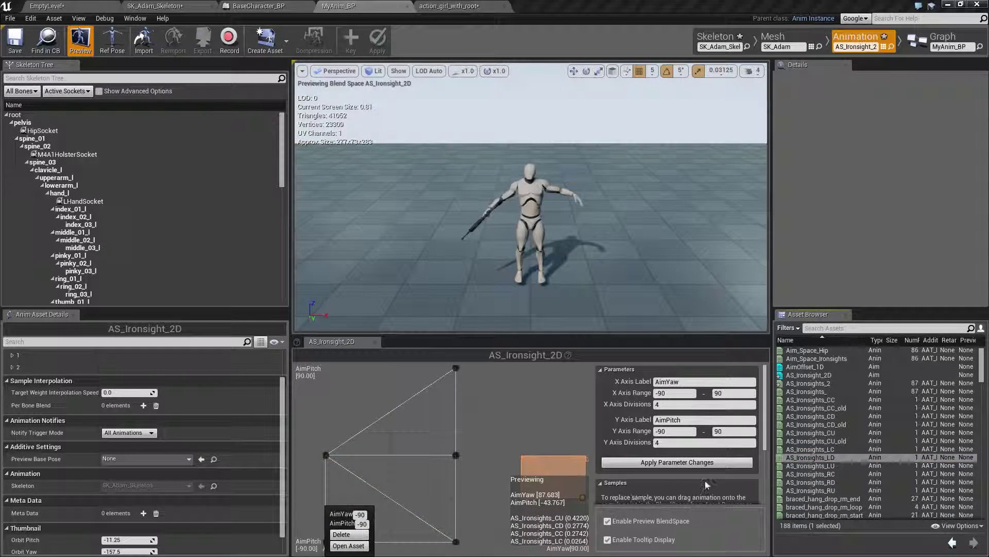
click(816, 465)
drag(816, 465, 326, 368)
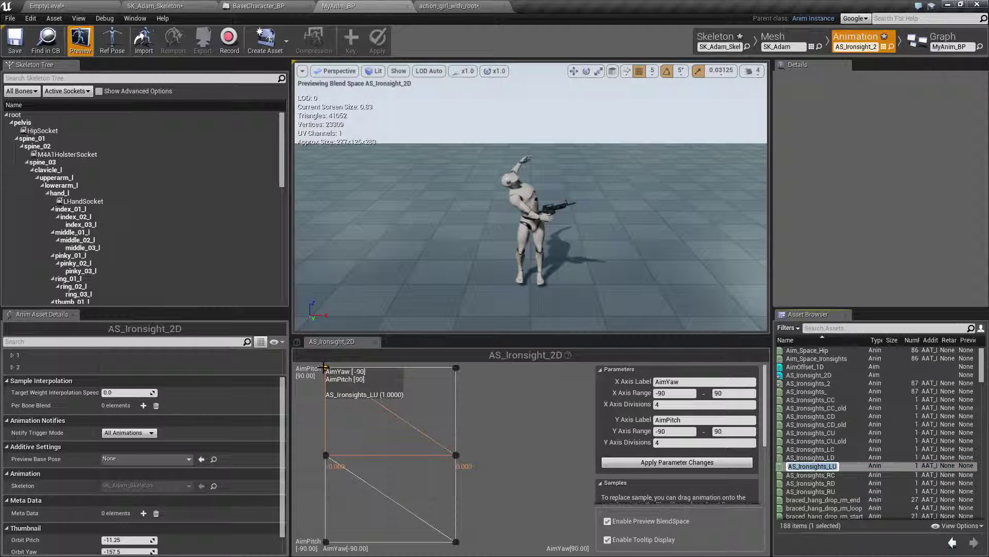
Step: Place AS_Ironsights_RC, AS_Ironsights_RD and AS_Ironsights_RU at AimYaw 90 with AimPitch 0, -90 and 90 respectively
click(817, 474)
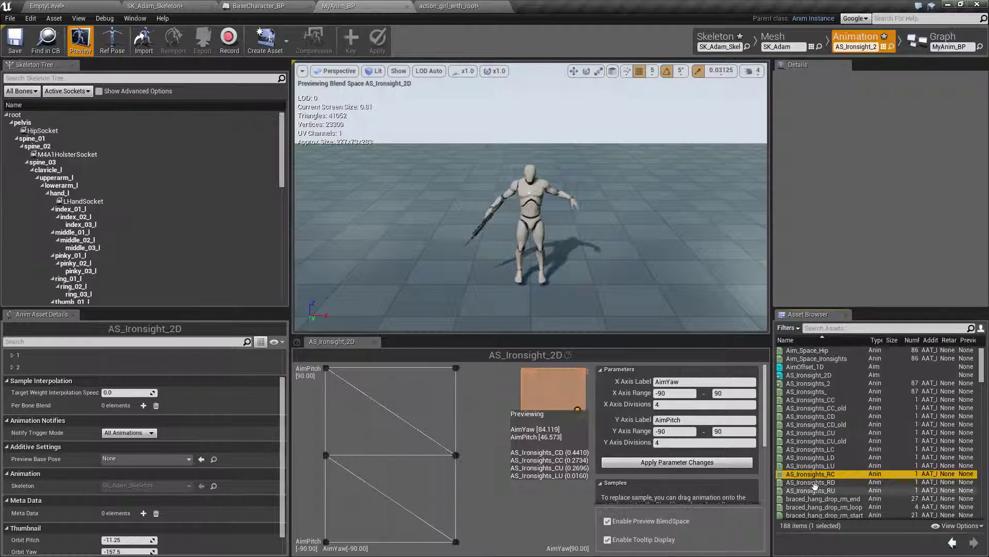
drag(821, 477, 585, 455)
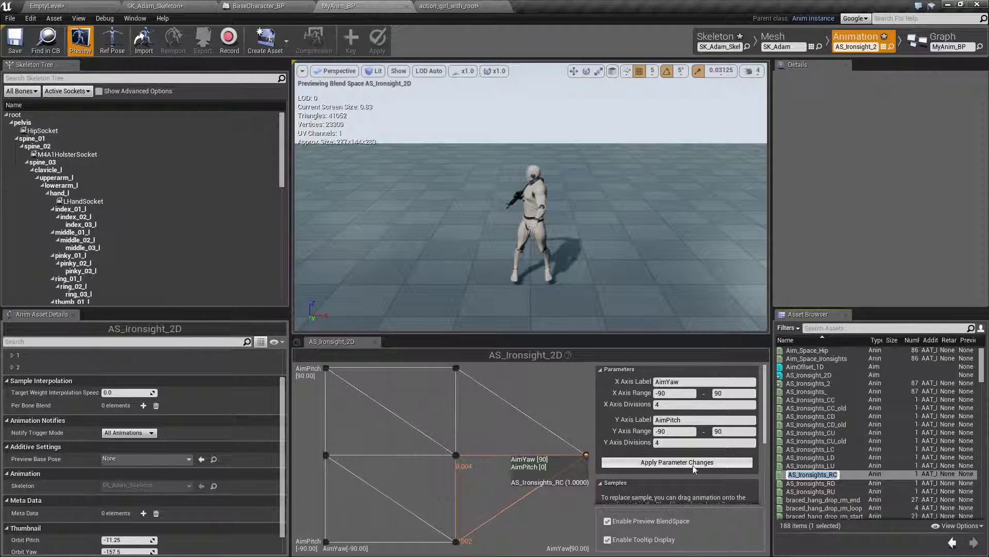
click(897, 482)
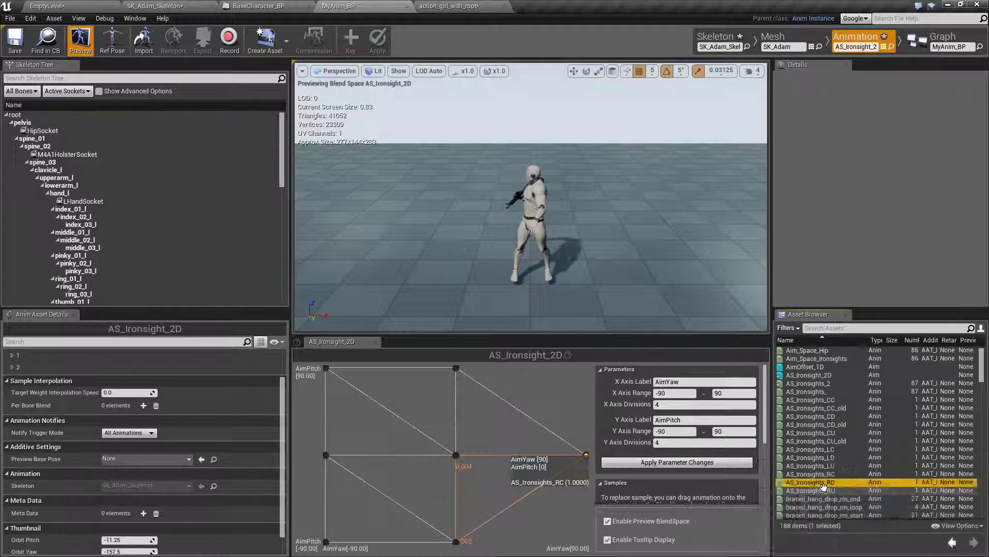
drag(804, 479, 586, 541)
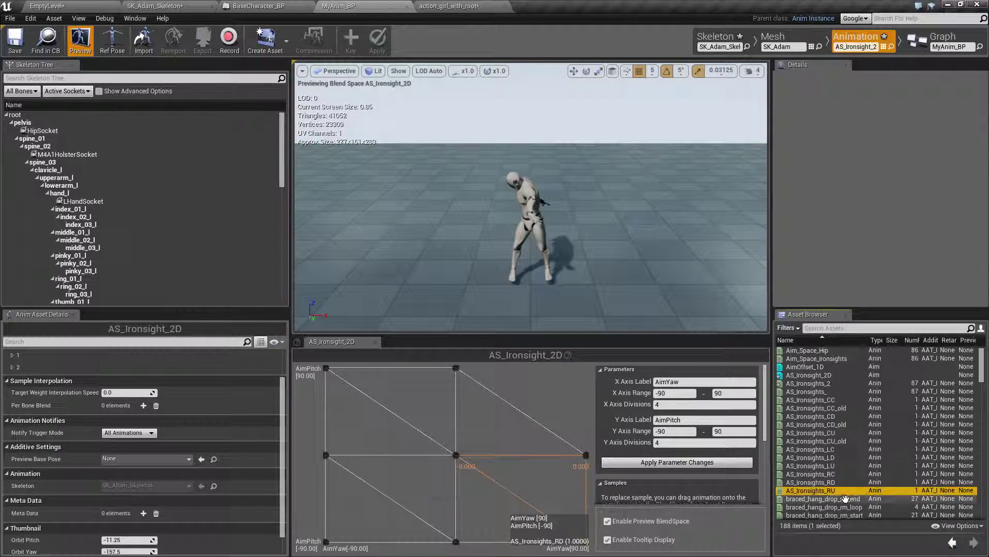
click(816, 490)
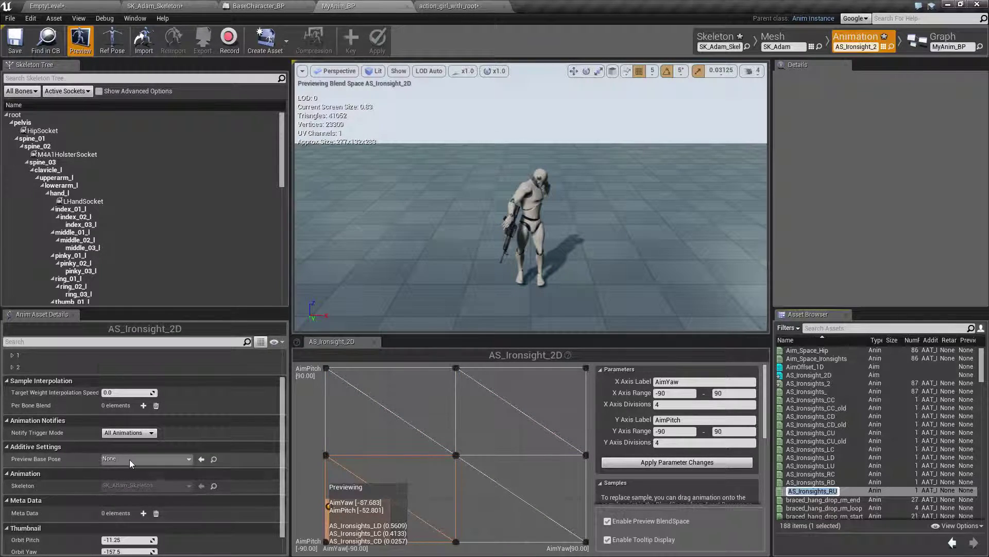
Step: Set the preview base pose of AS_Ironsight_2D to AS_Ironsights_CC
click(170, 458)
text(cc)
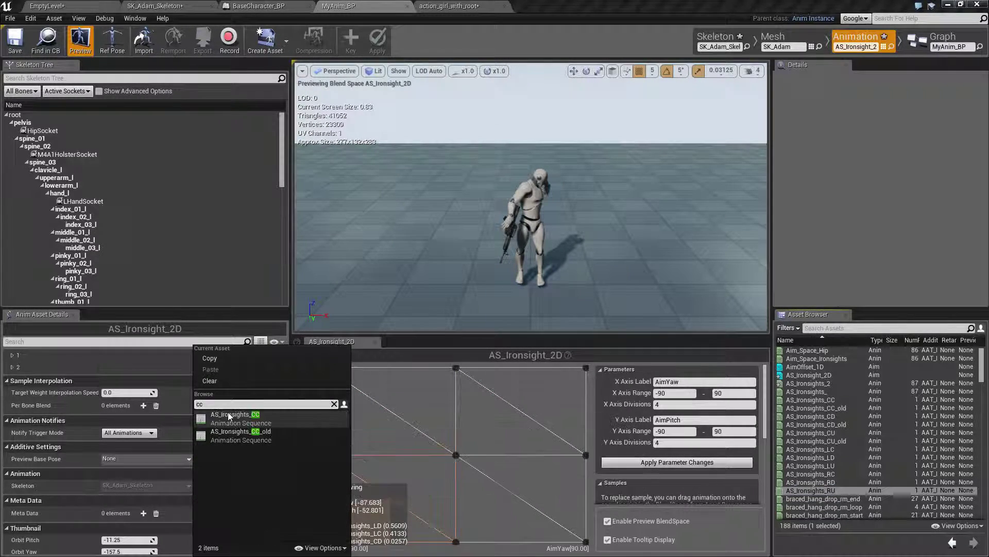
click(228, 417)
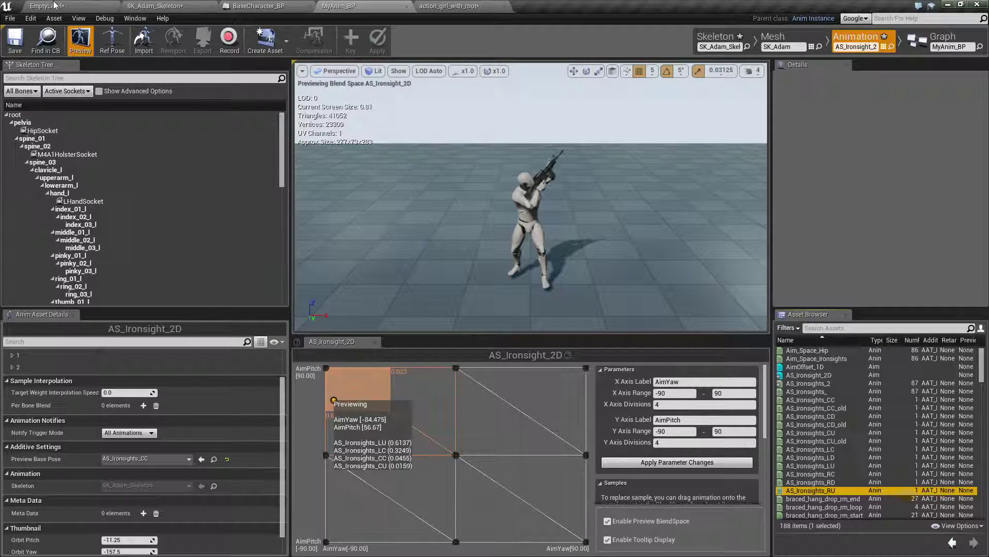
Step: Return to the level editor and save all modified content, including AS_Ironsight_2D and the EmptyLevel map
click(73, 9)
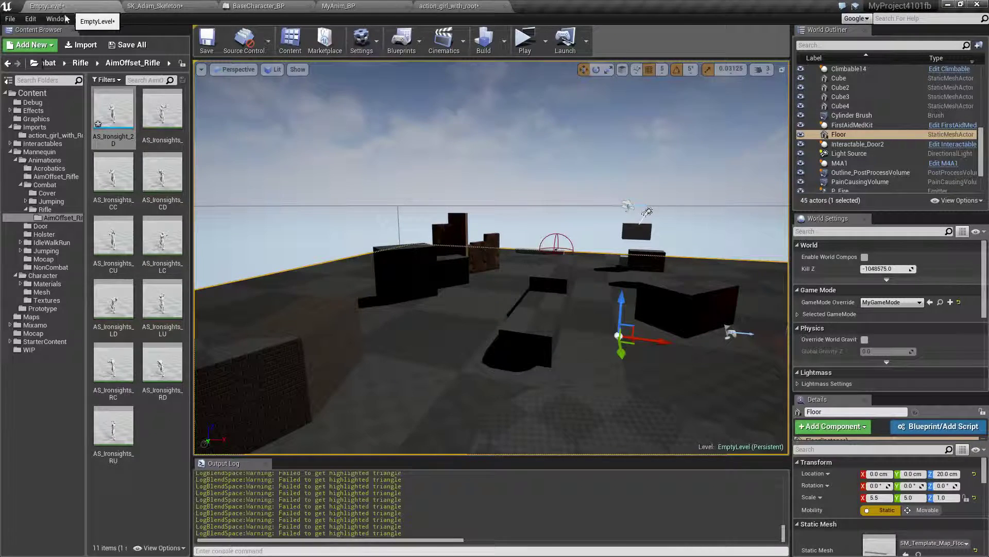
click(128, 46)
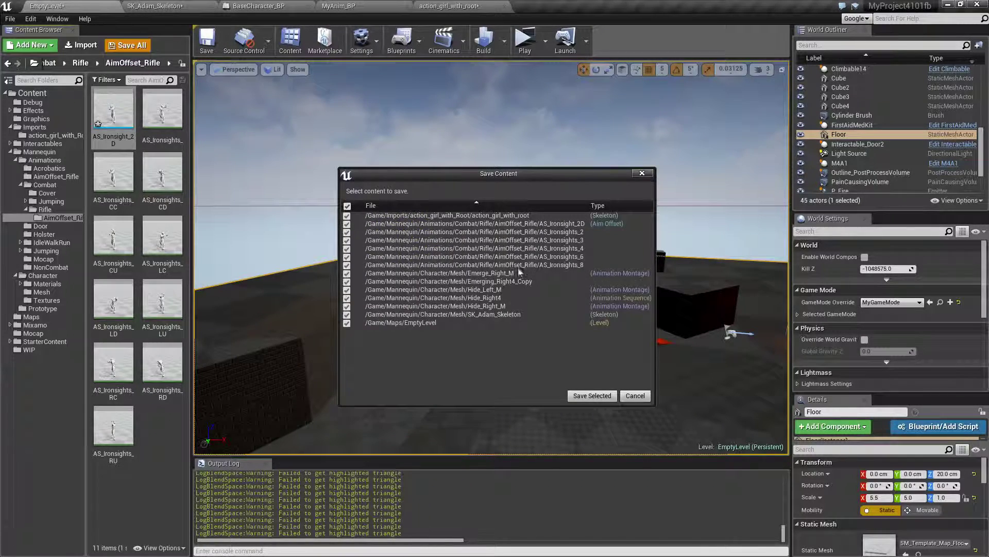
click(588, 395)
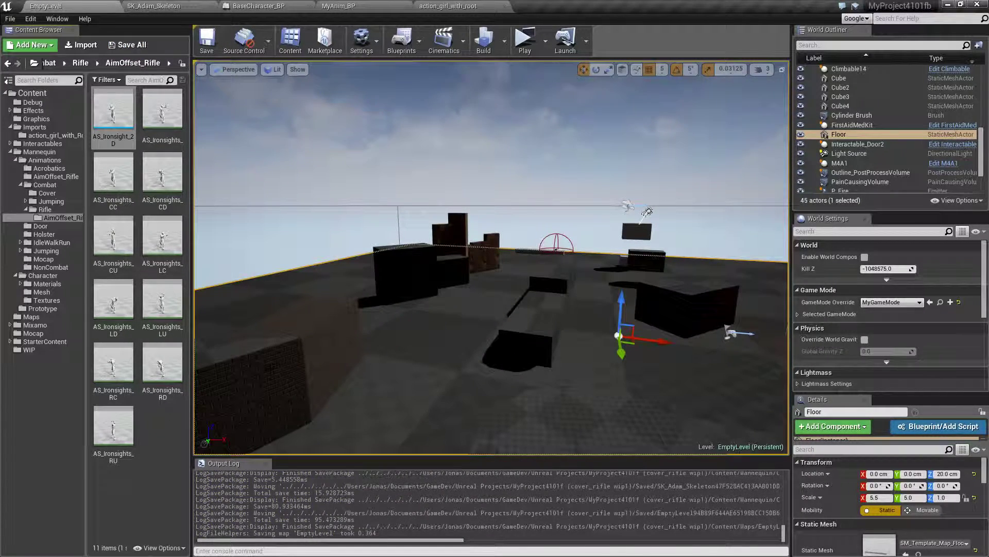